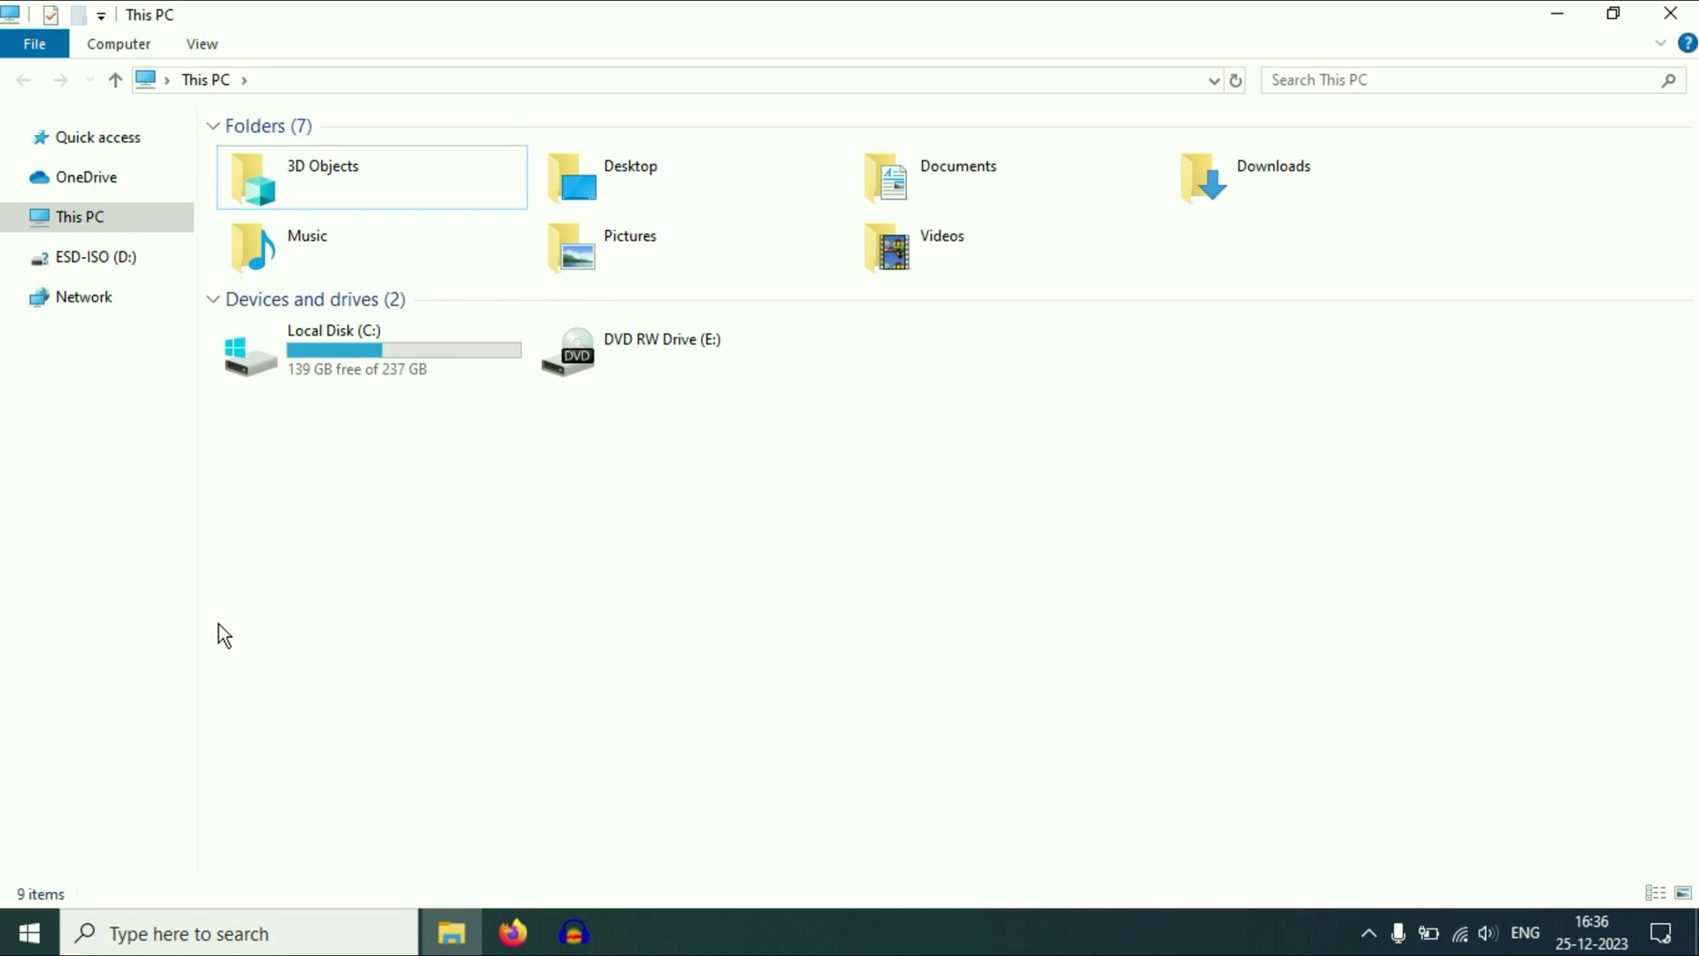
# Open Disk Management and select Disk 1, the removable 7.45 GB ESD-ISO disk lacking a letter.
pyautogui.click(23, 934)
pyautogui.rightClick(23, 934)
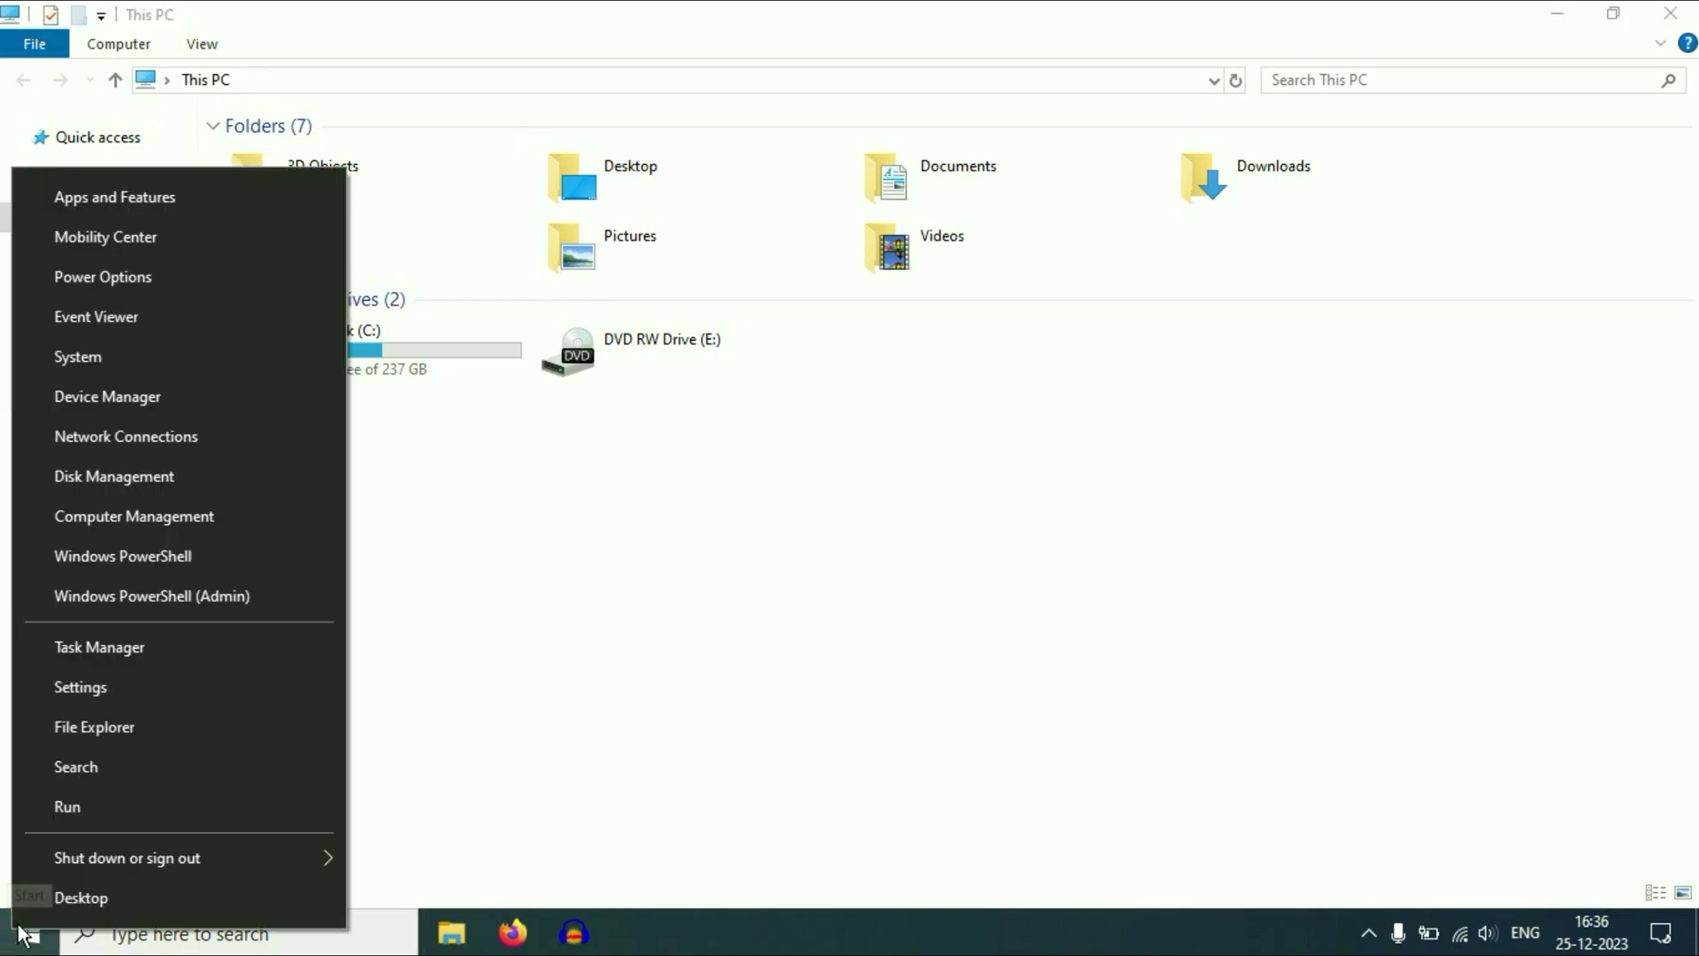
pyautogui.click(103, 474)
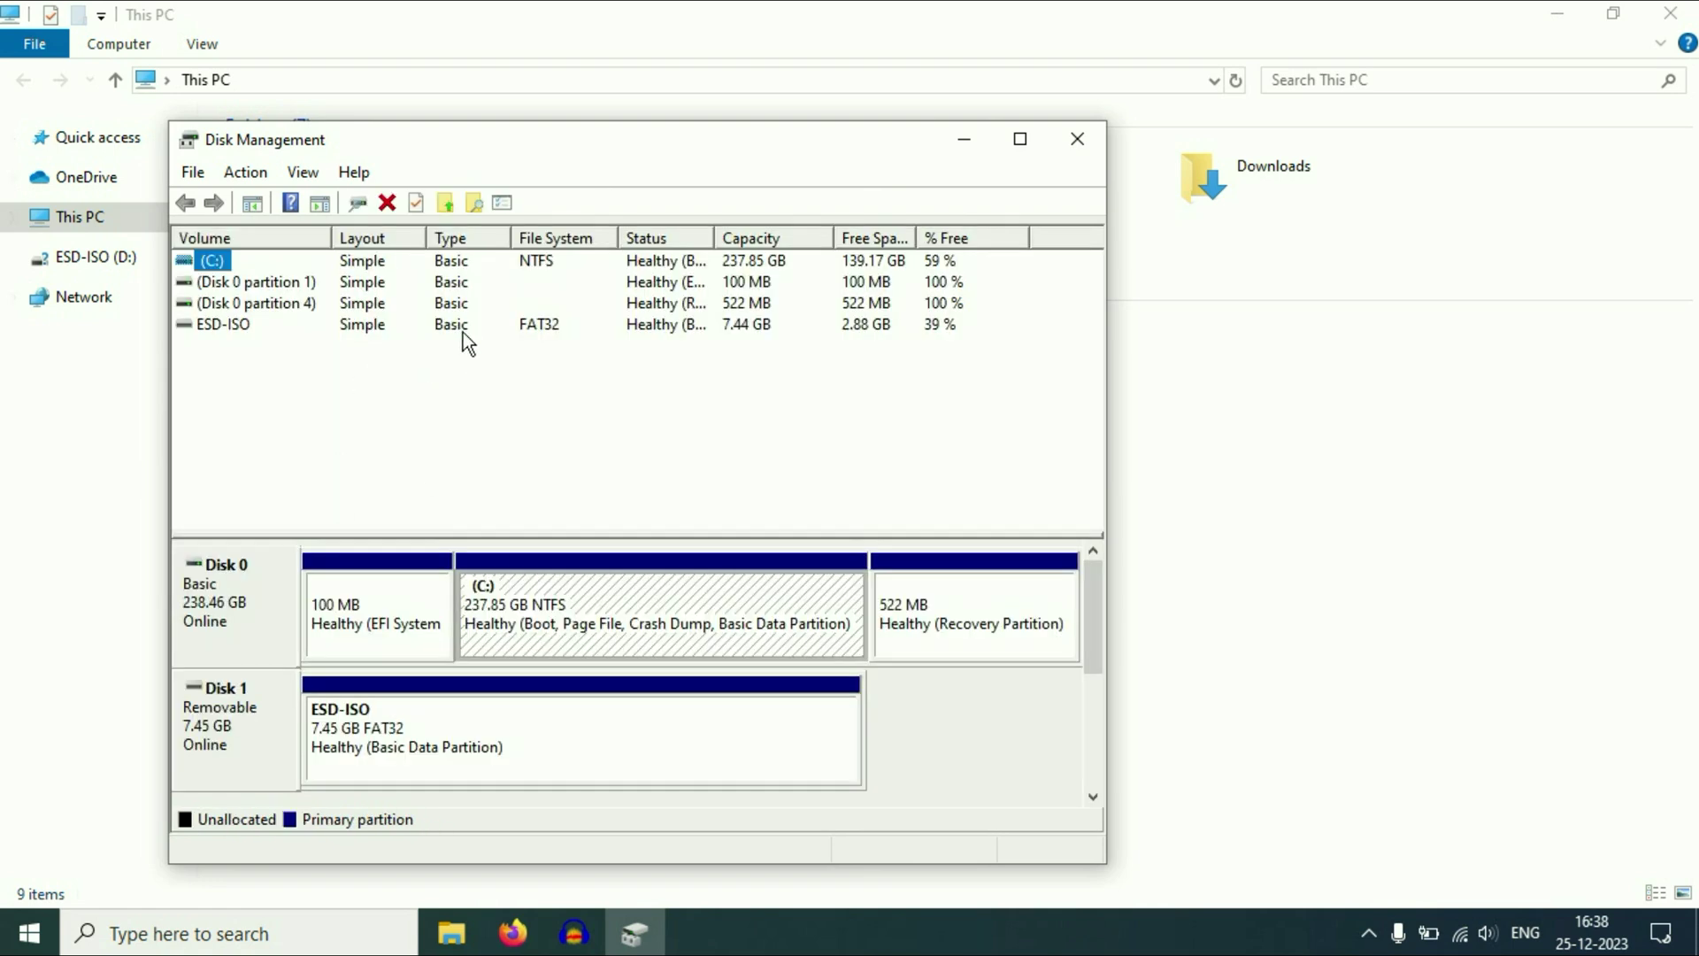
pyautogui.moveTo(602, 140); pyautogui.dragTo(1132, 77)
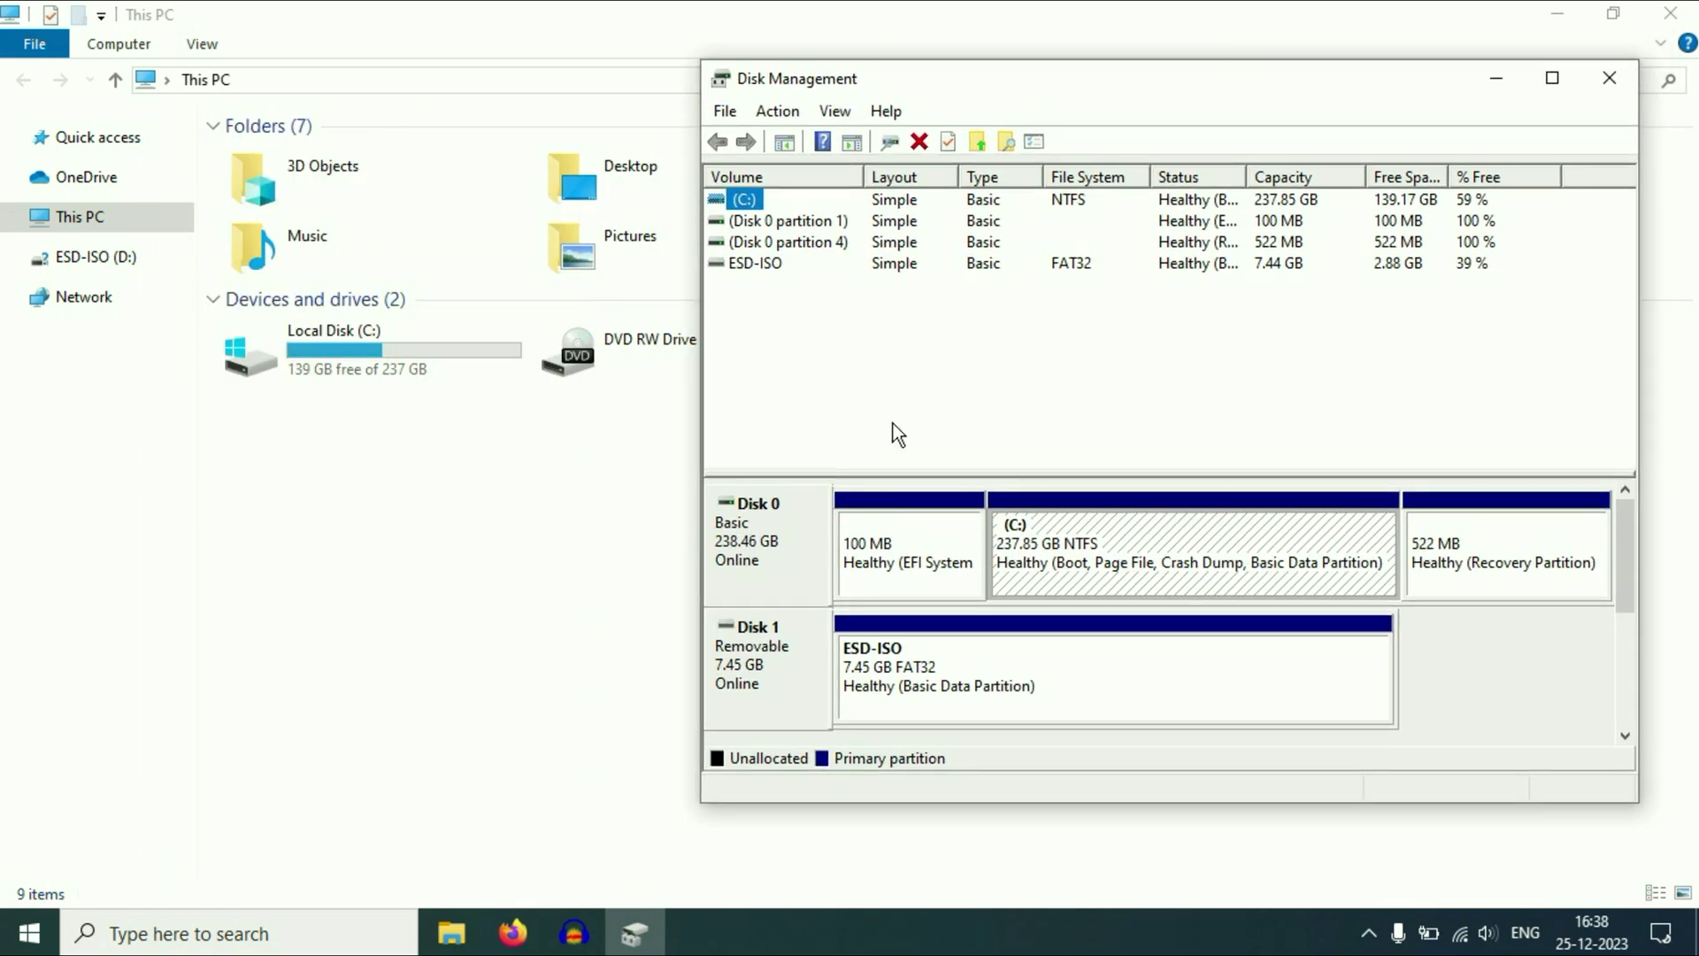
pyautogui.click(788, 531)
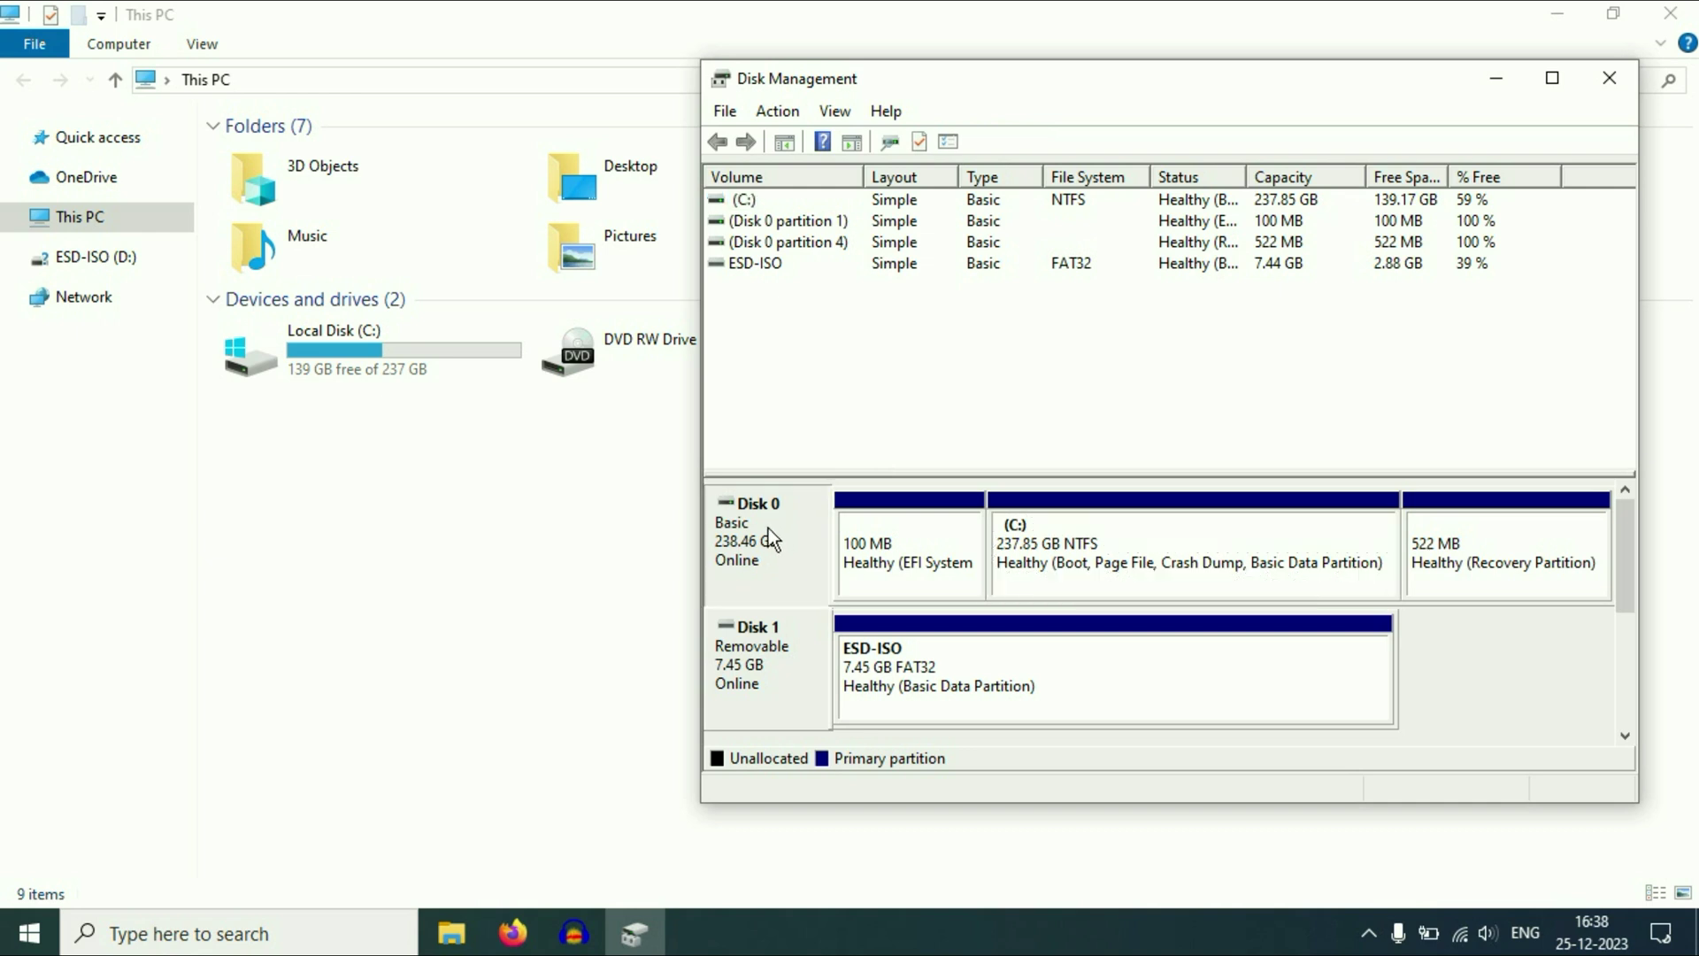
pyautogui.click(770, 647)
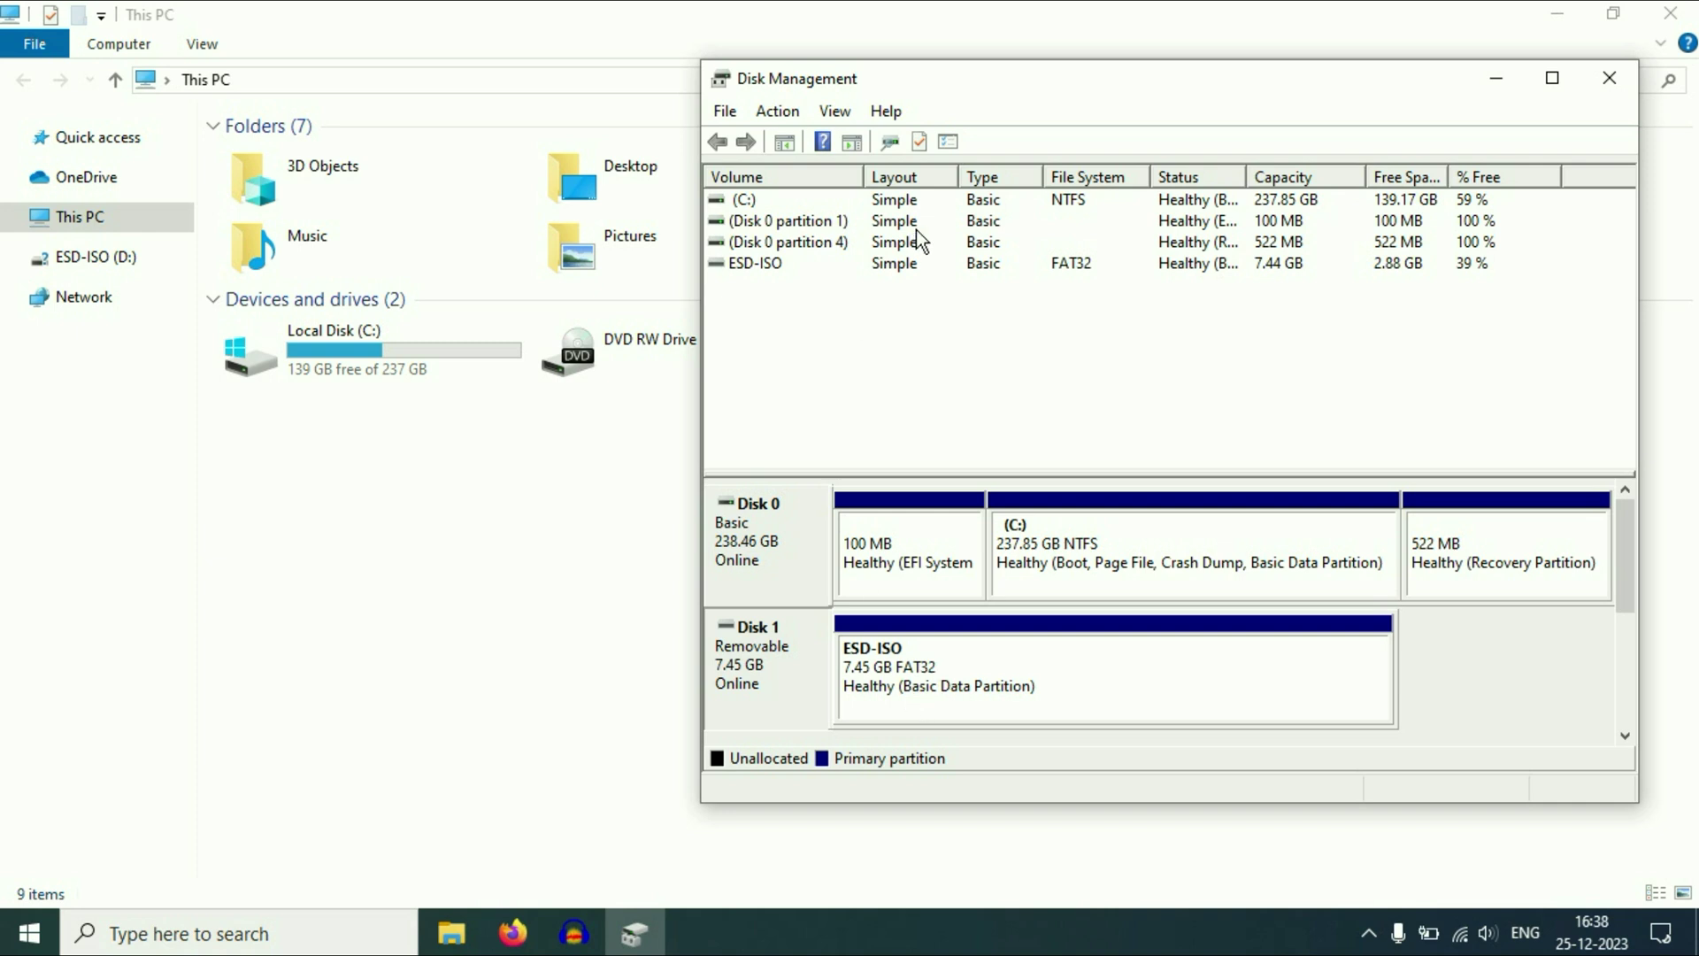
pyautogui.moveTo(949, 83); pyautogui.dragTo(880, 133)
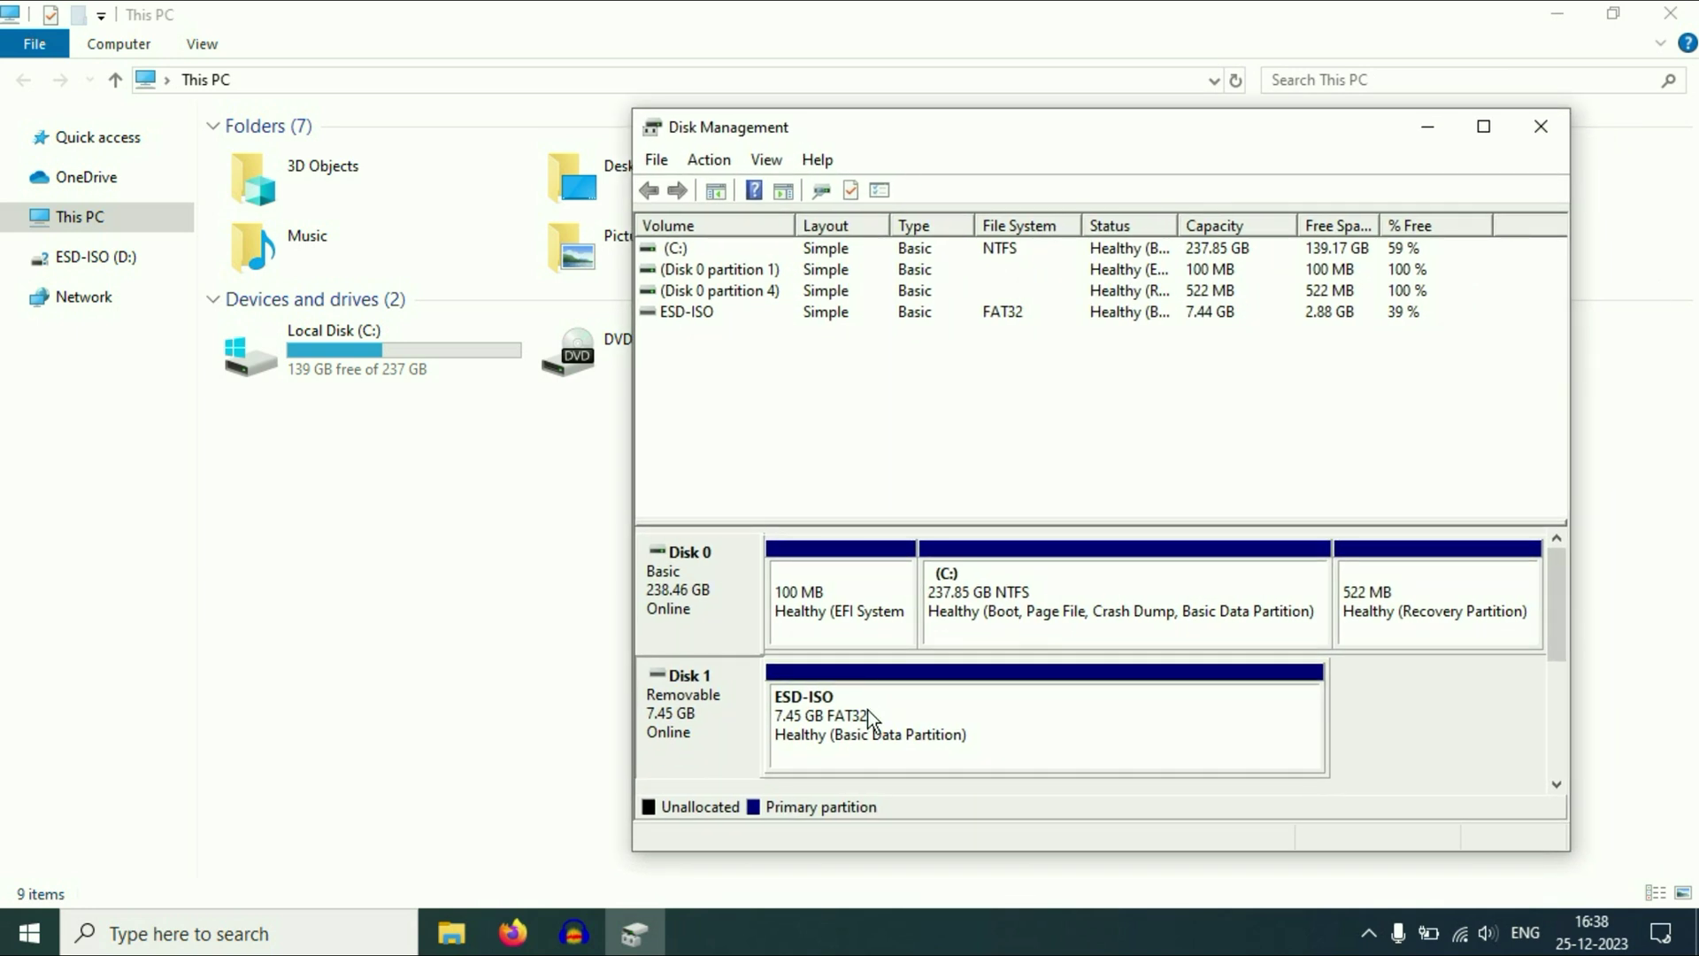
# Add drive letter J to the ESD-ISO partition through Change Drive Letter and Paths.
pyautogui.rightClick(950, 701)
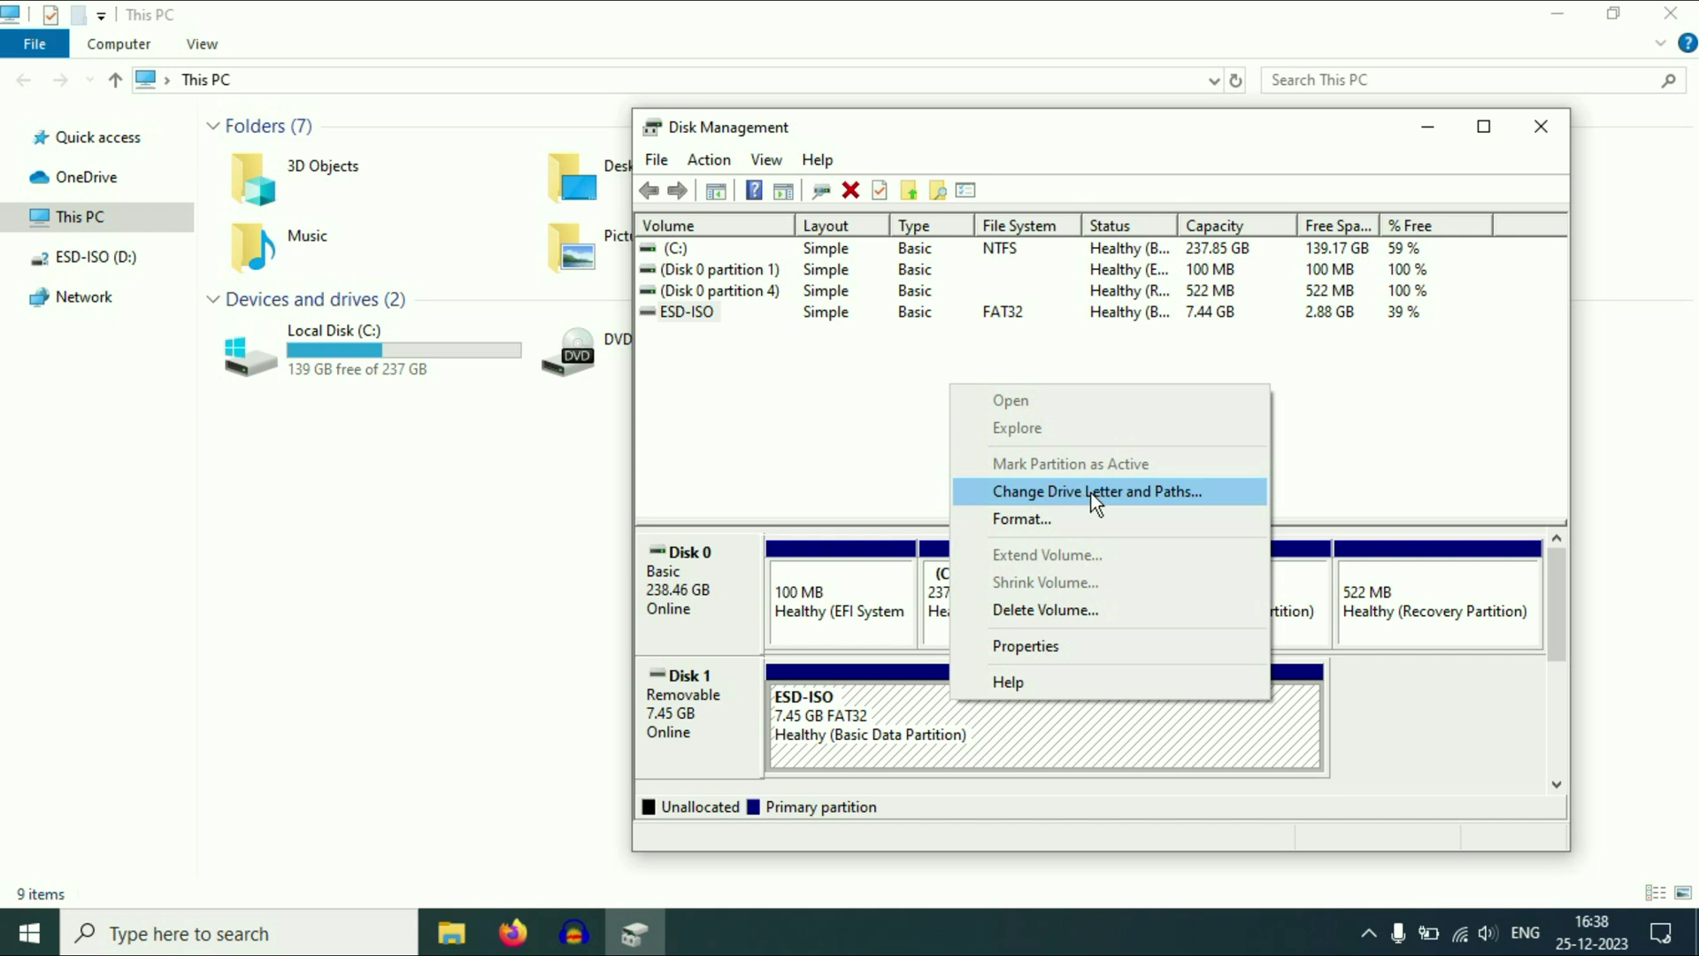
pyautogui.click(1124, 499)
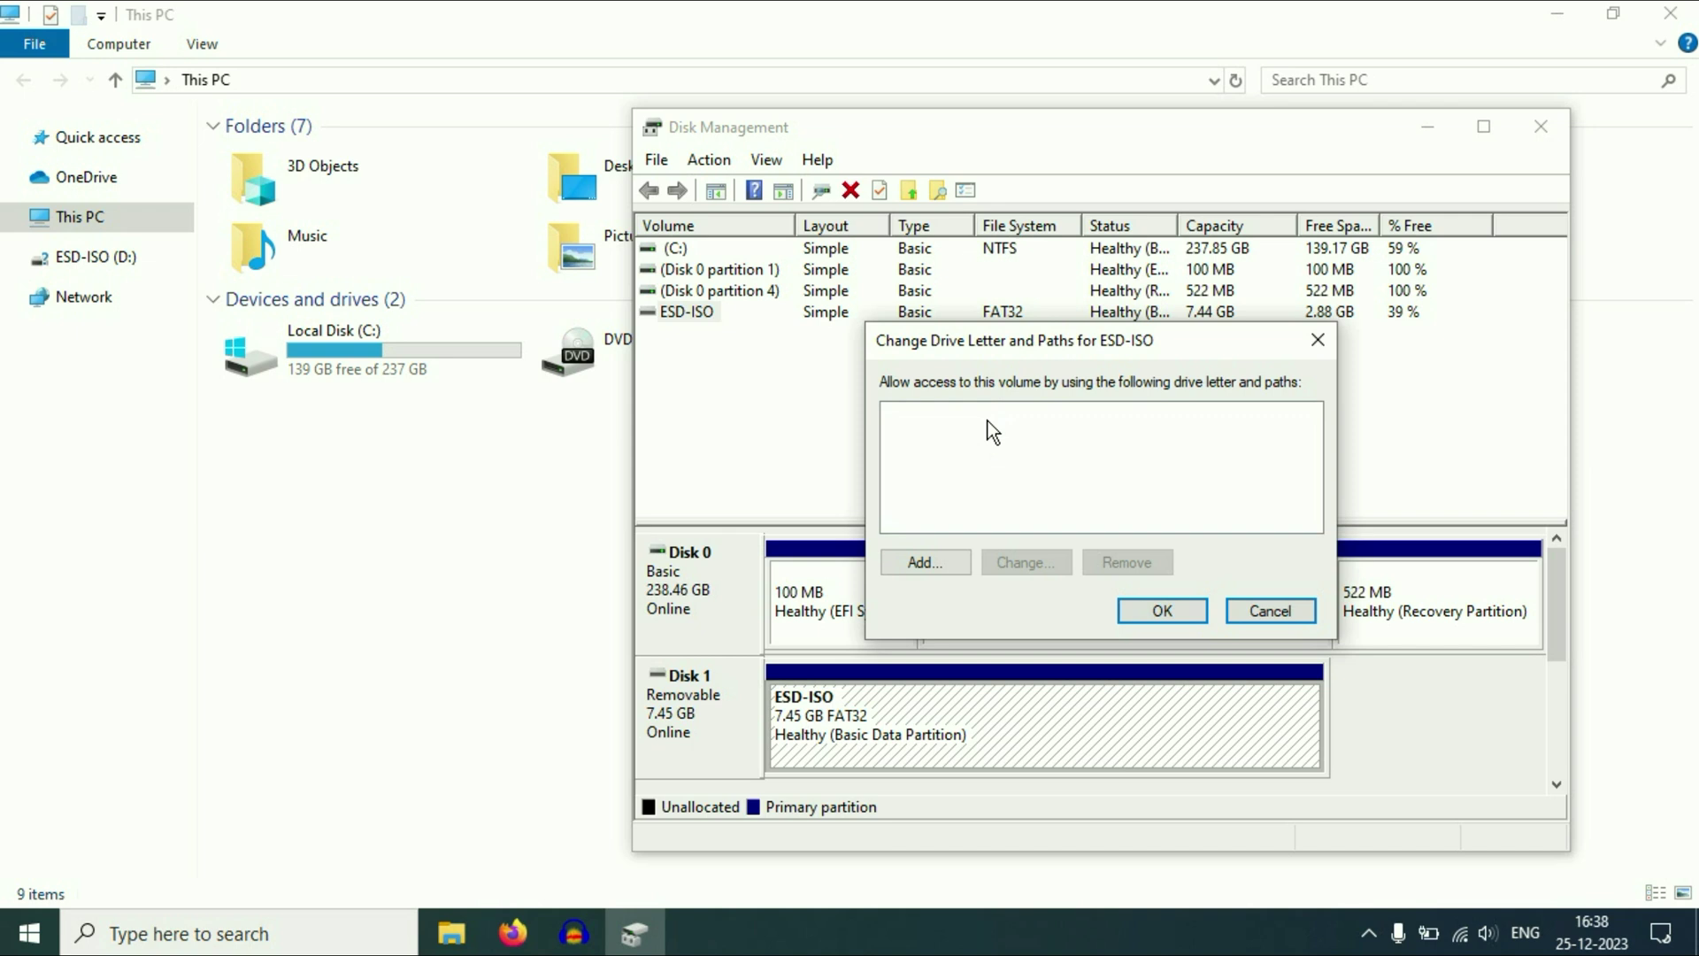
pyautogui.click(925, 562)
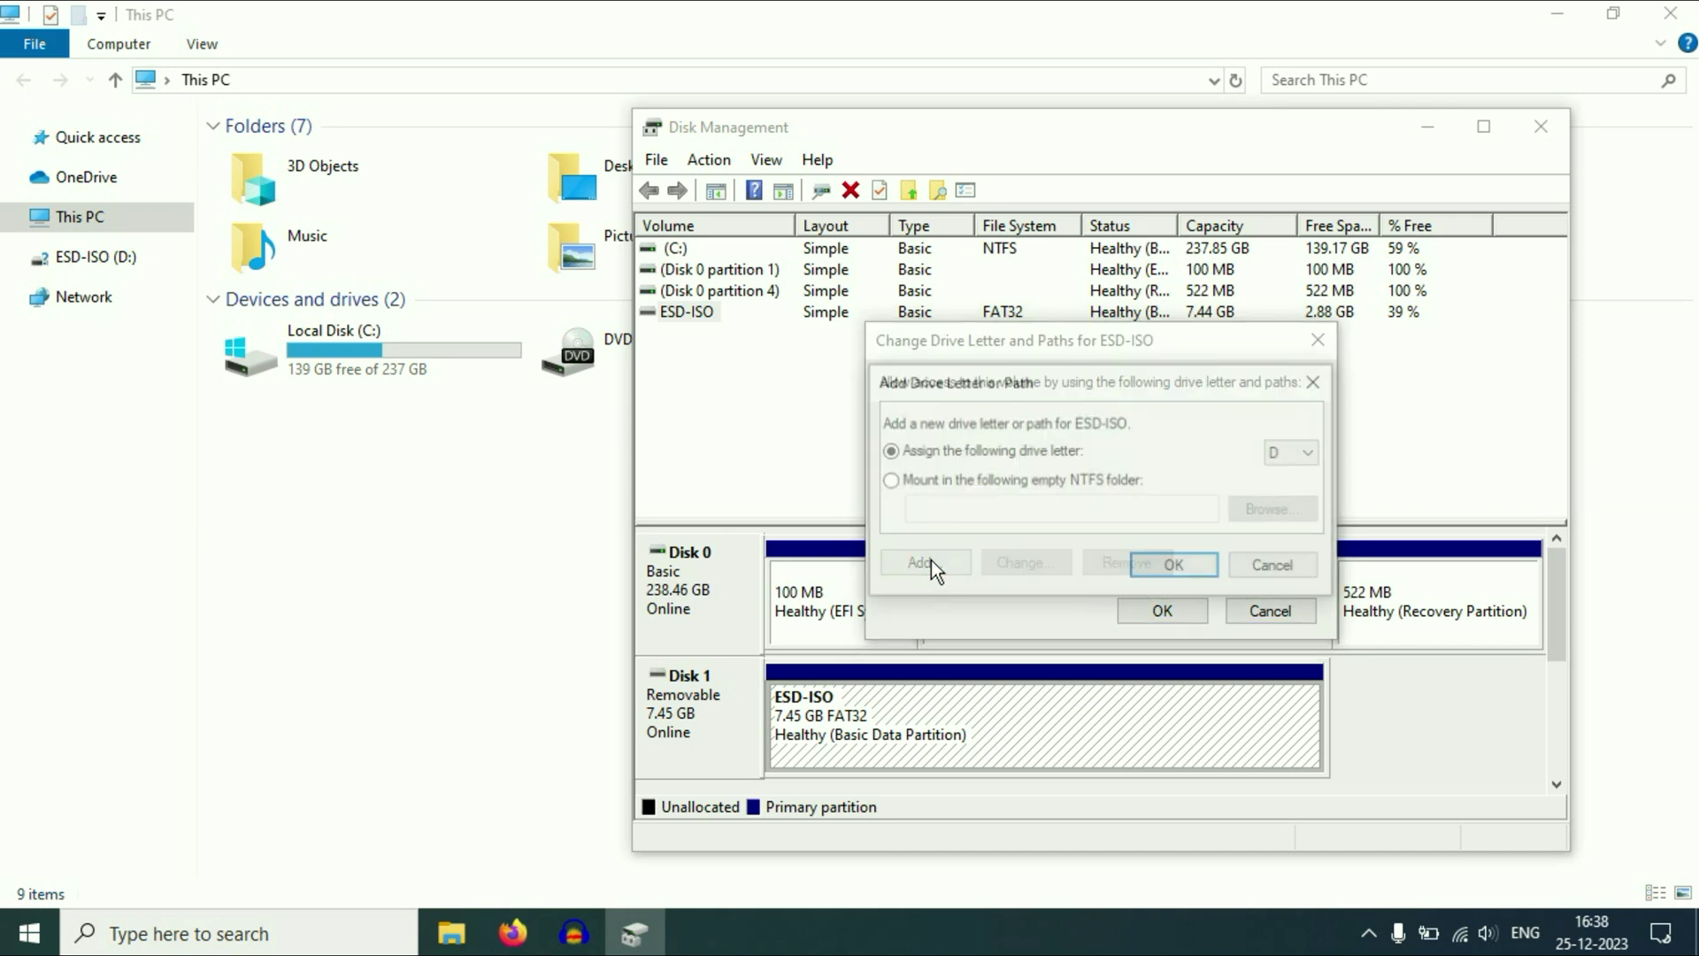
pyautogui.click(1309, 456)
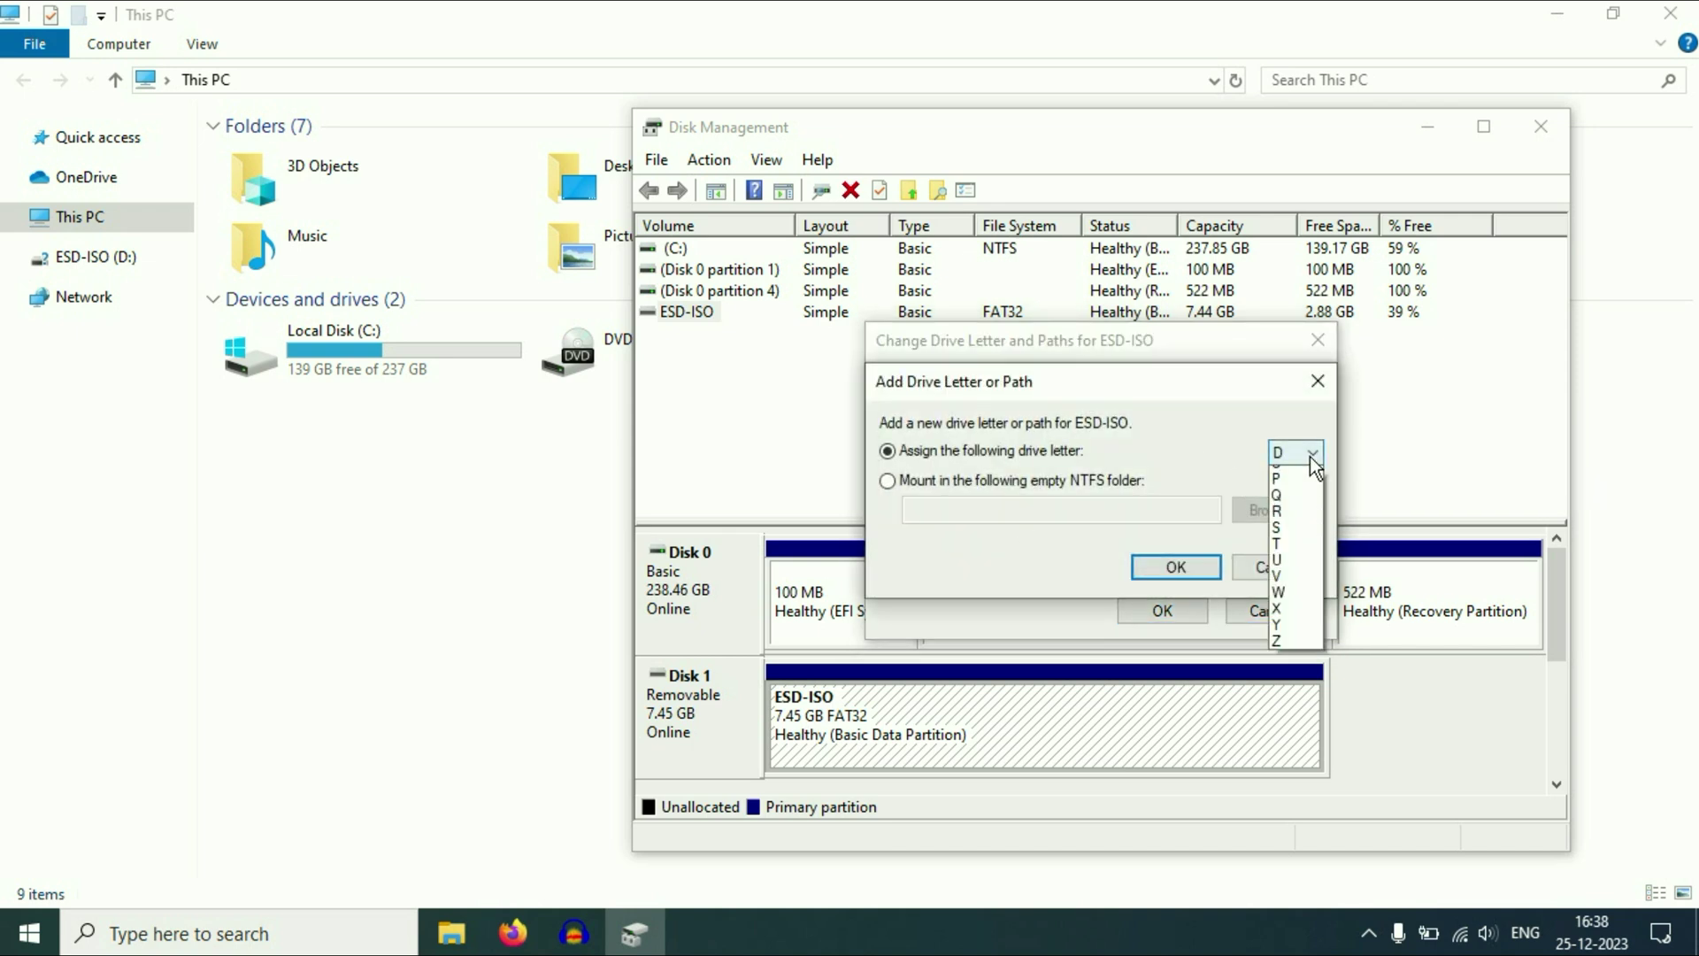
pyautogui.click(1313, 461)
pyautogui.click(1312, 458)
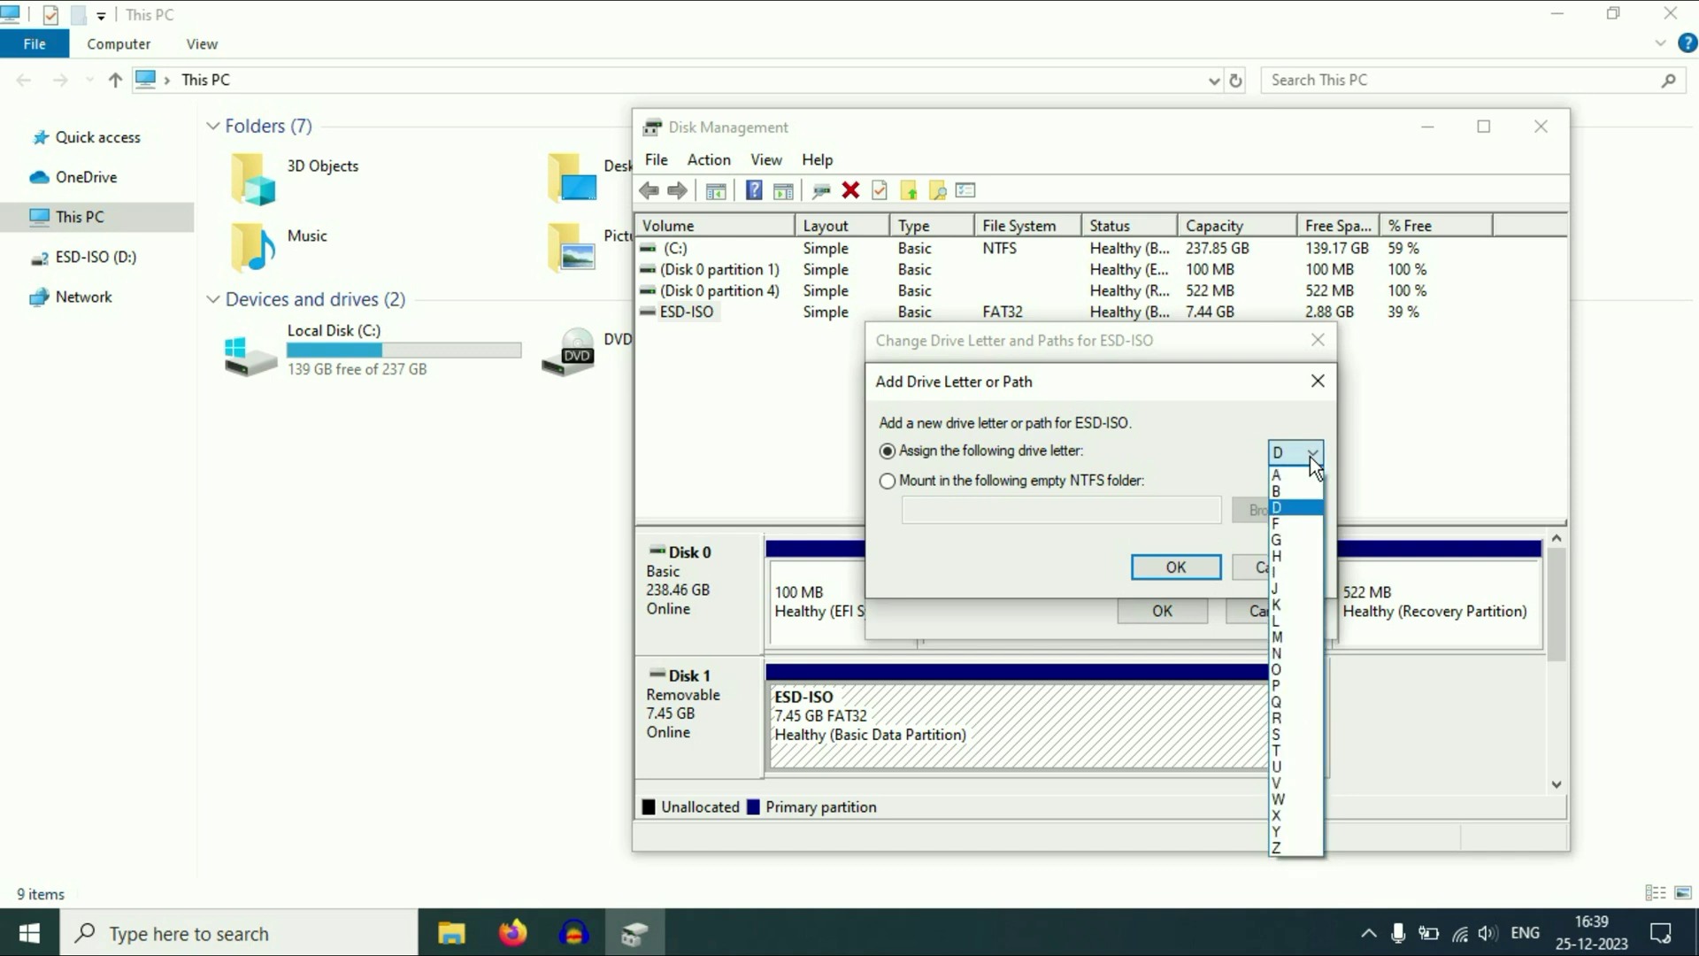
pyautogui.click(1288, 586)
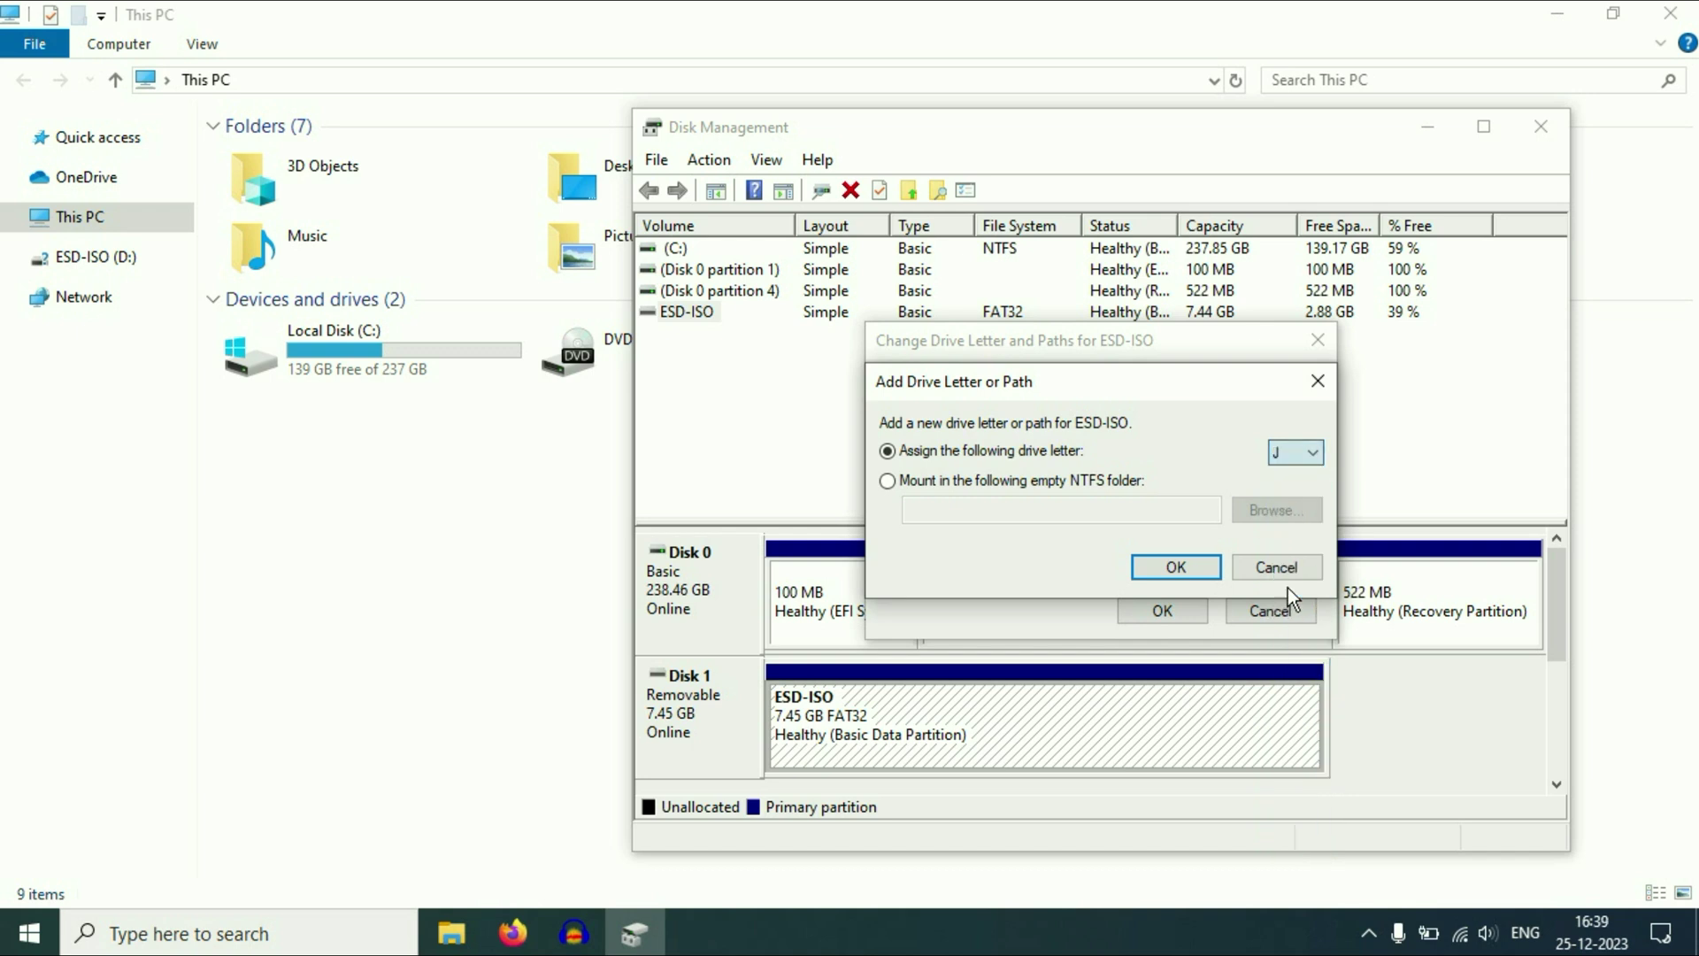
pyautogui.click(1176, 567)
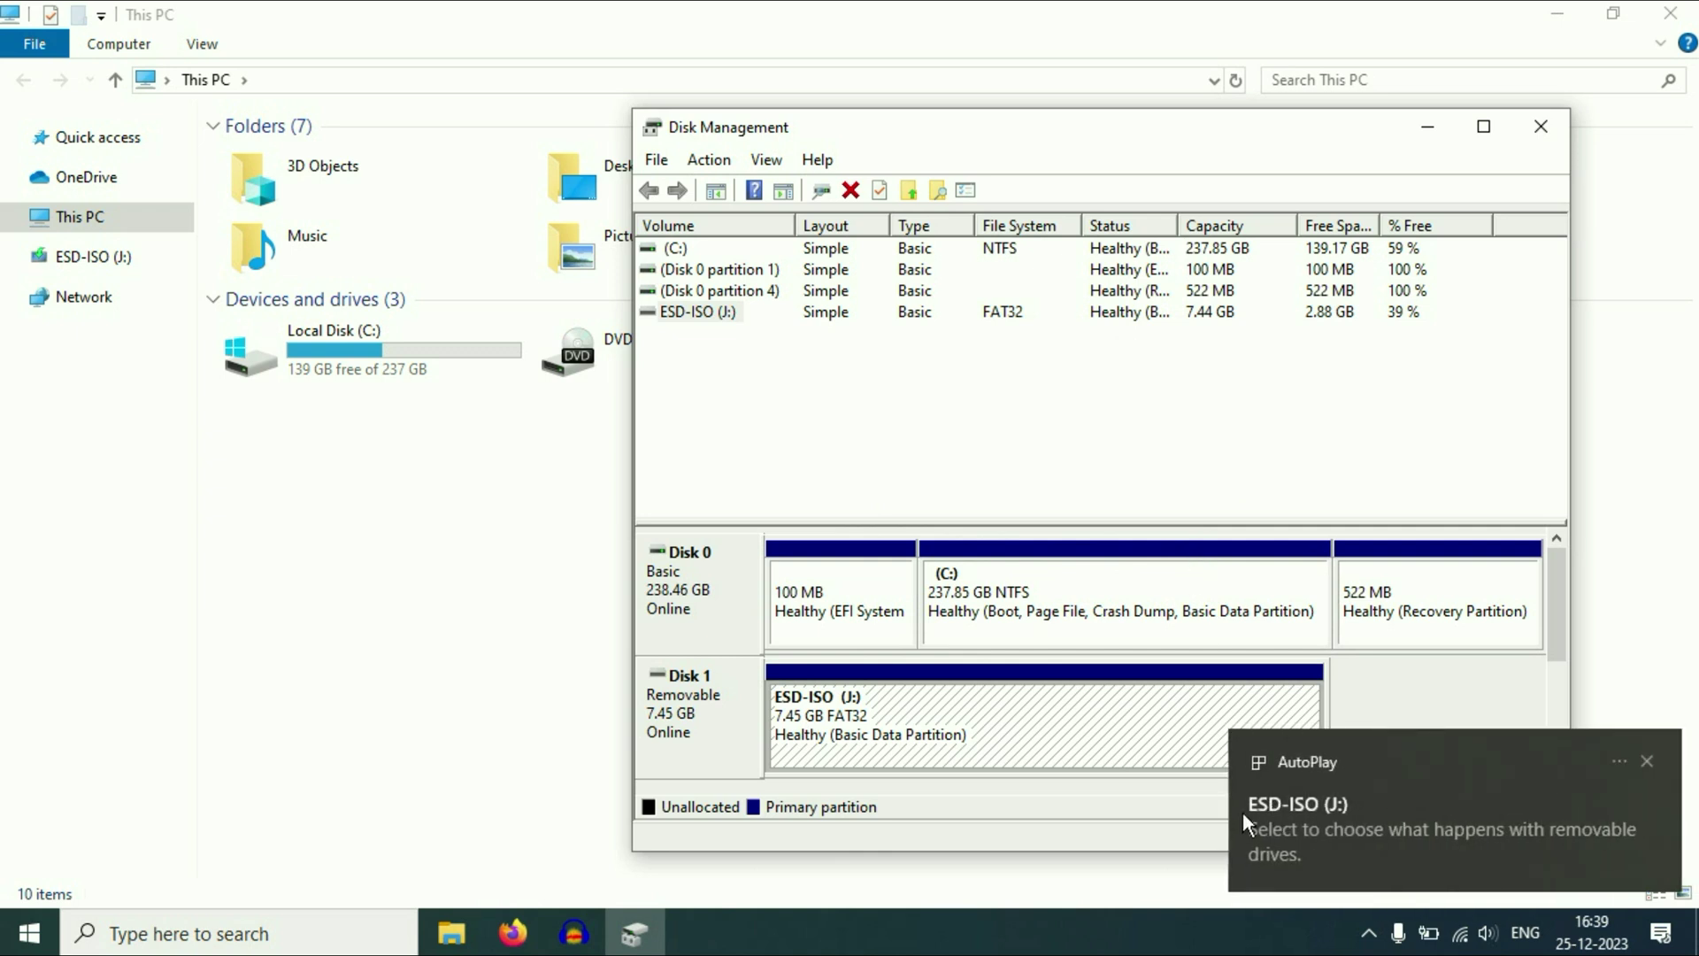
# Close Disk Management and open ESD-ISO (J:) in This PC to check its files.
pyautogui.click(1646, 760)
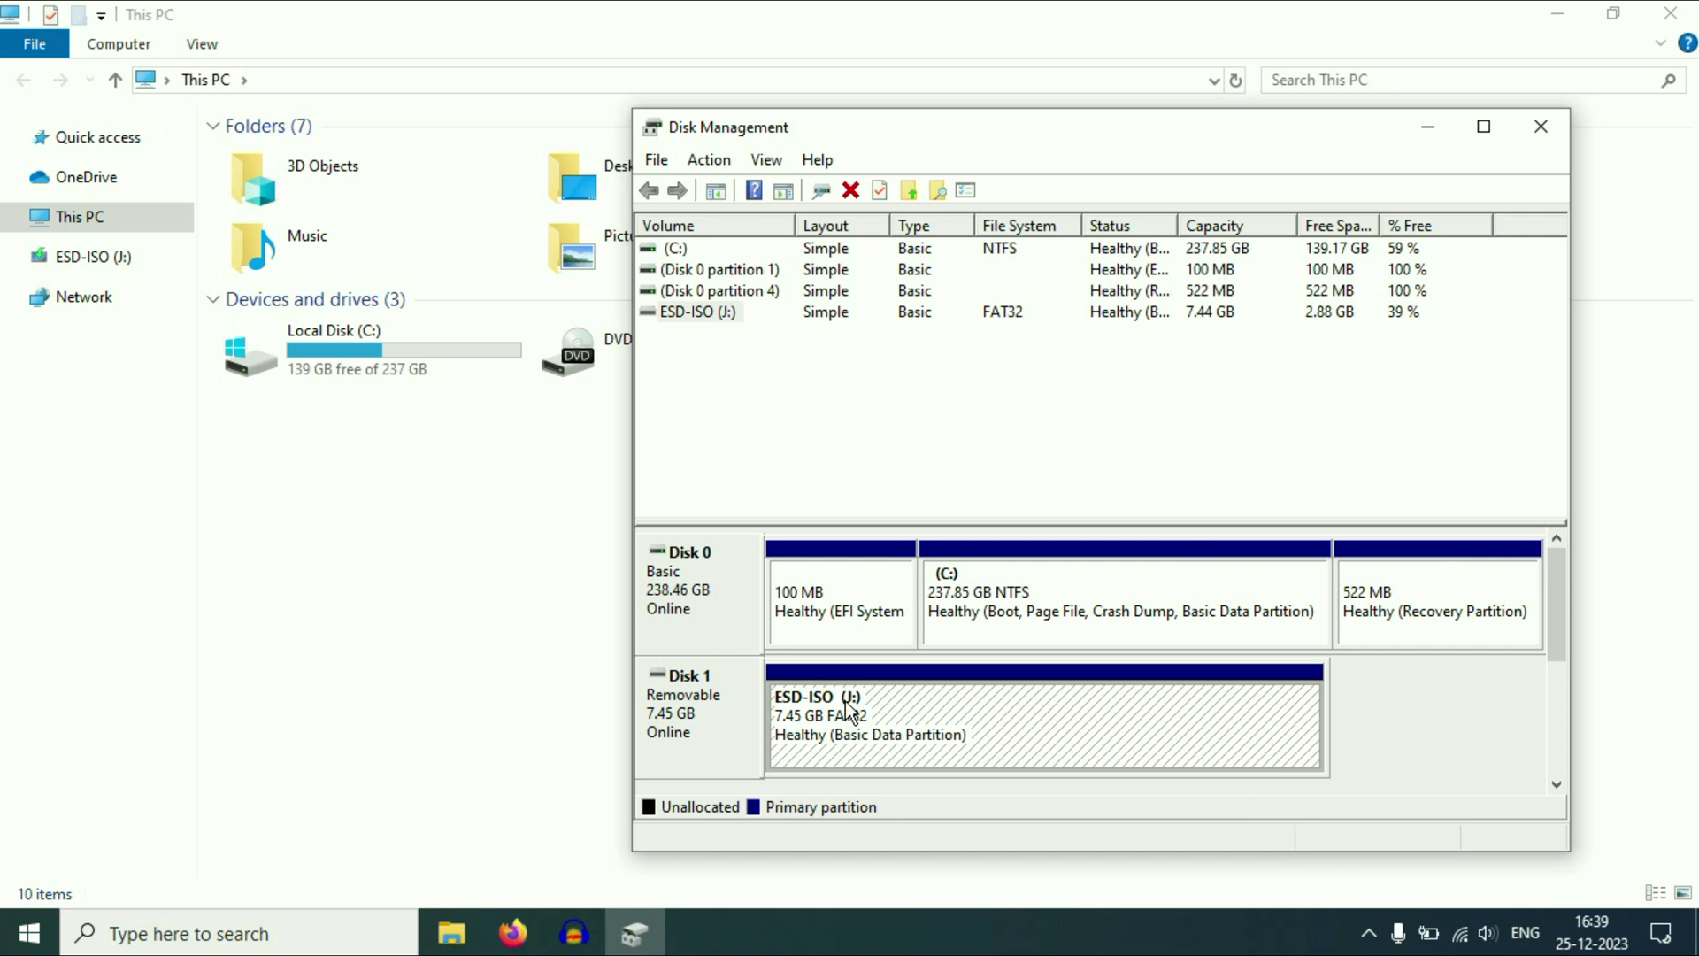
pyautogui.click(1538, 127)
pyautogui.doubleClick(1032, 381)
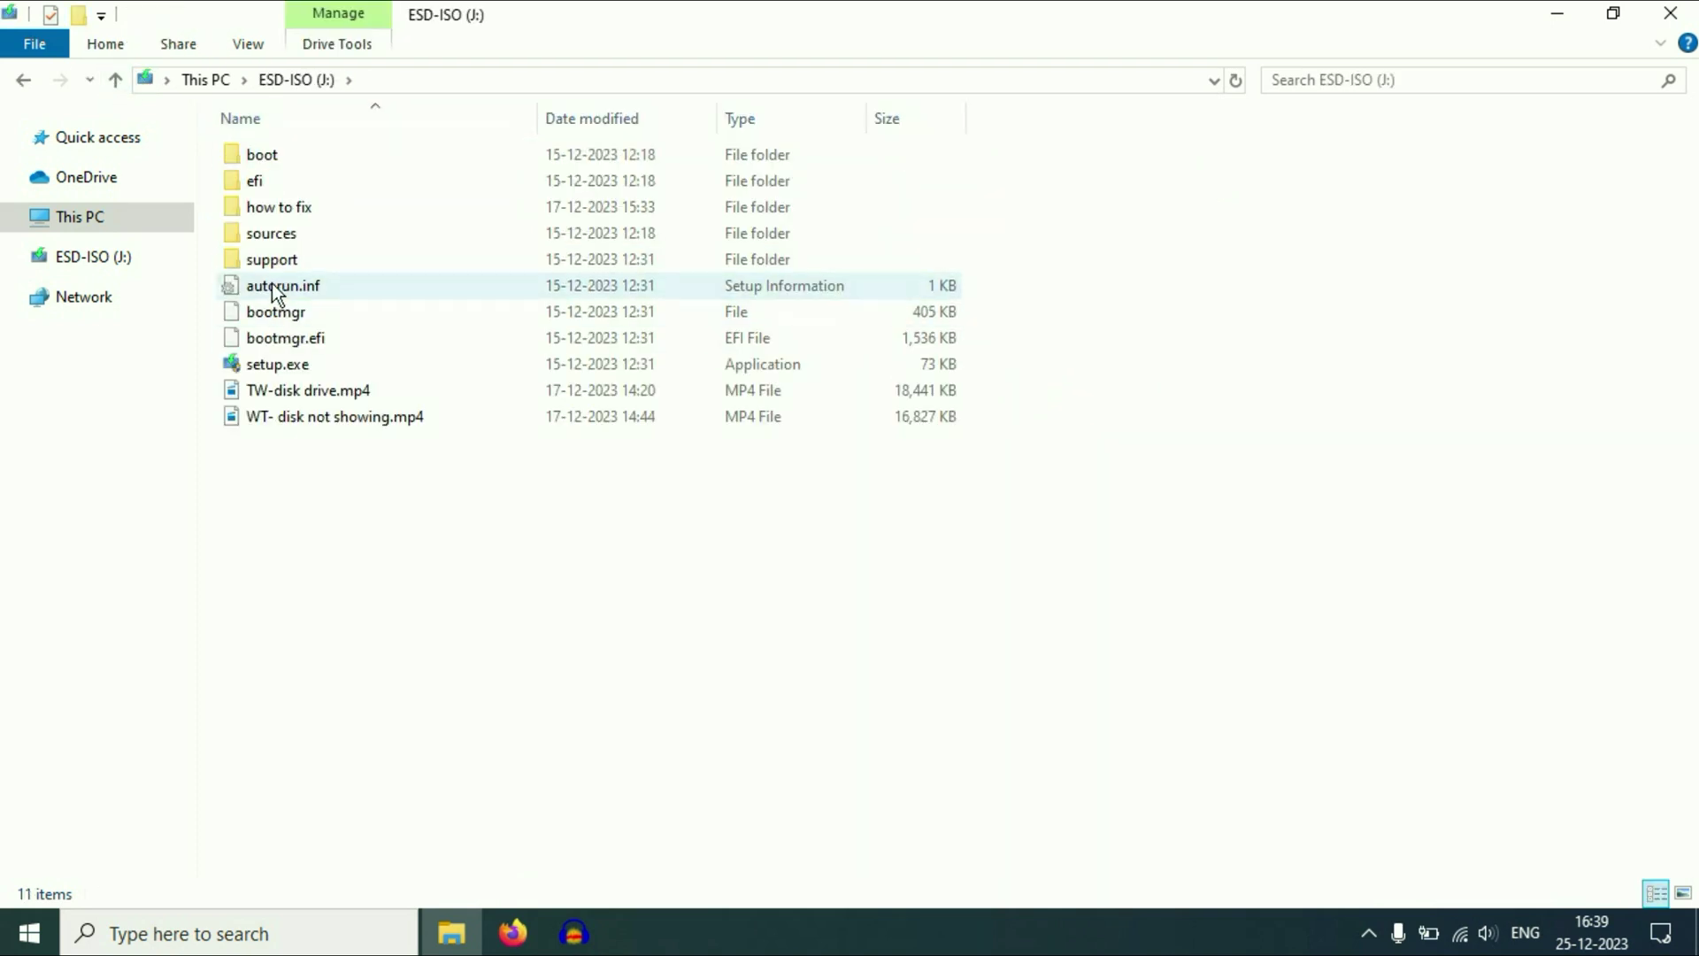
pyautogui.click(115, 80)
pyautogui.click(926, 540)
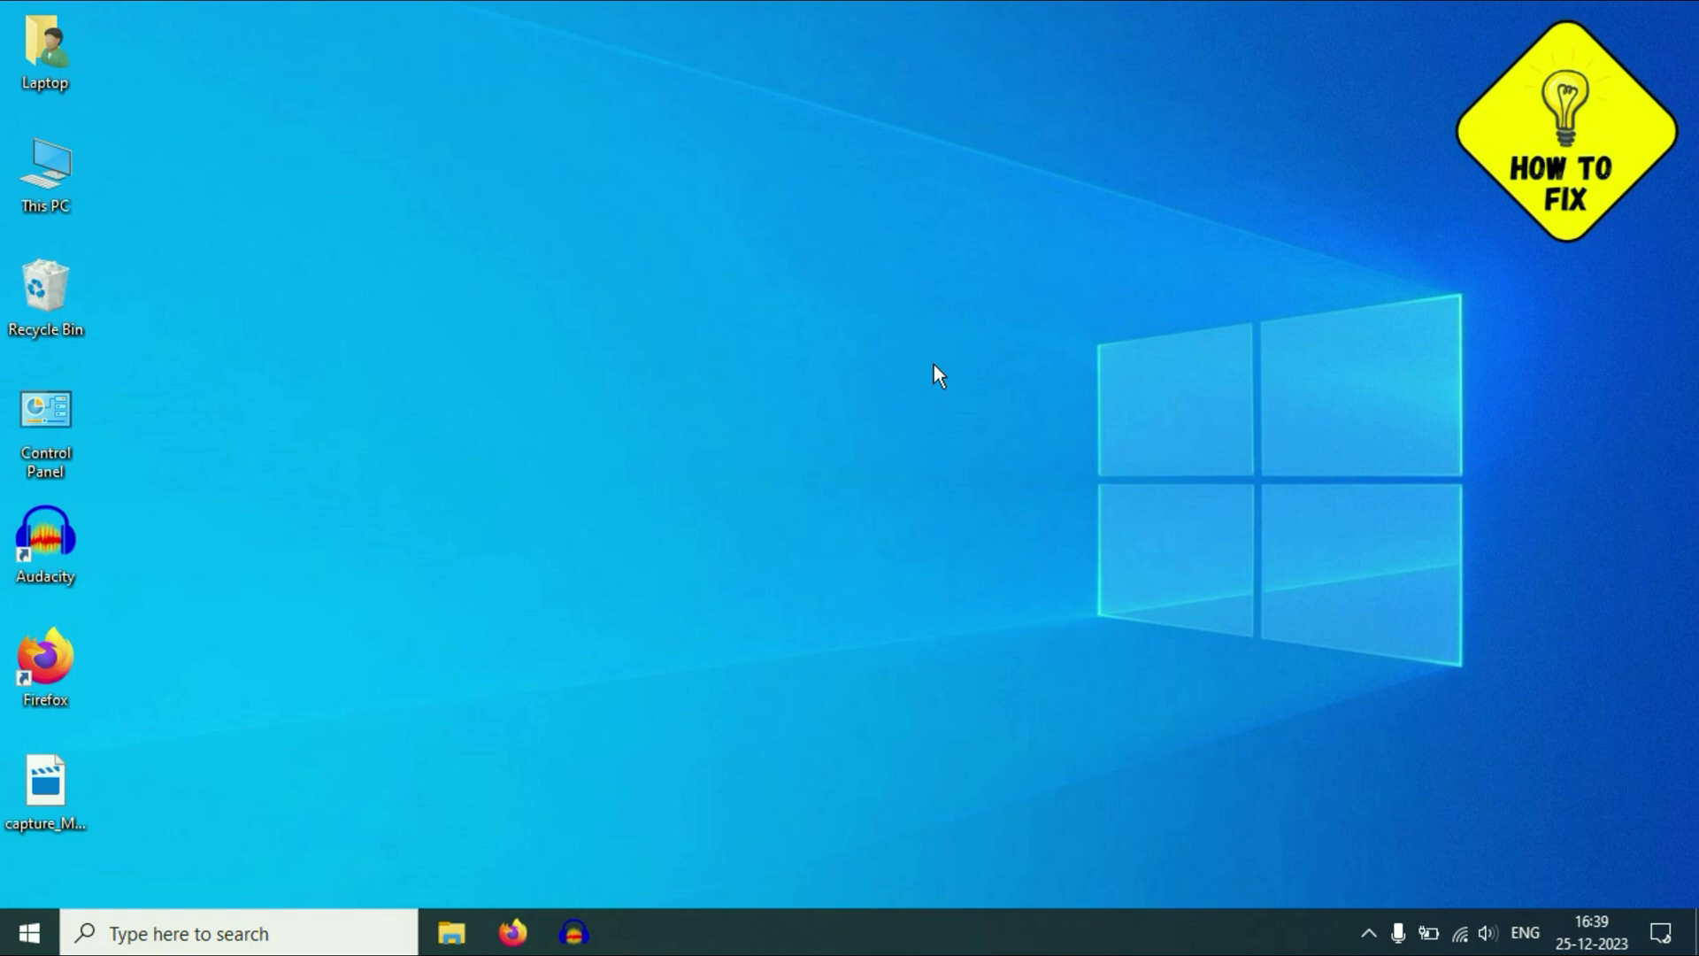
# Search 'windows power' in Start and run Windows PowerShell as administrator.
pyautogui.click(22, 939)
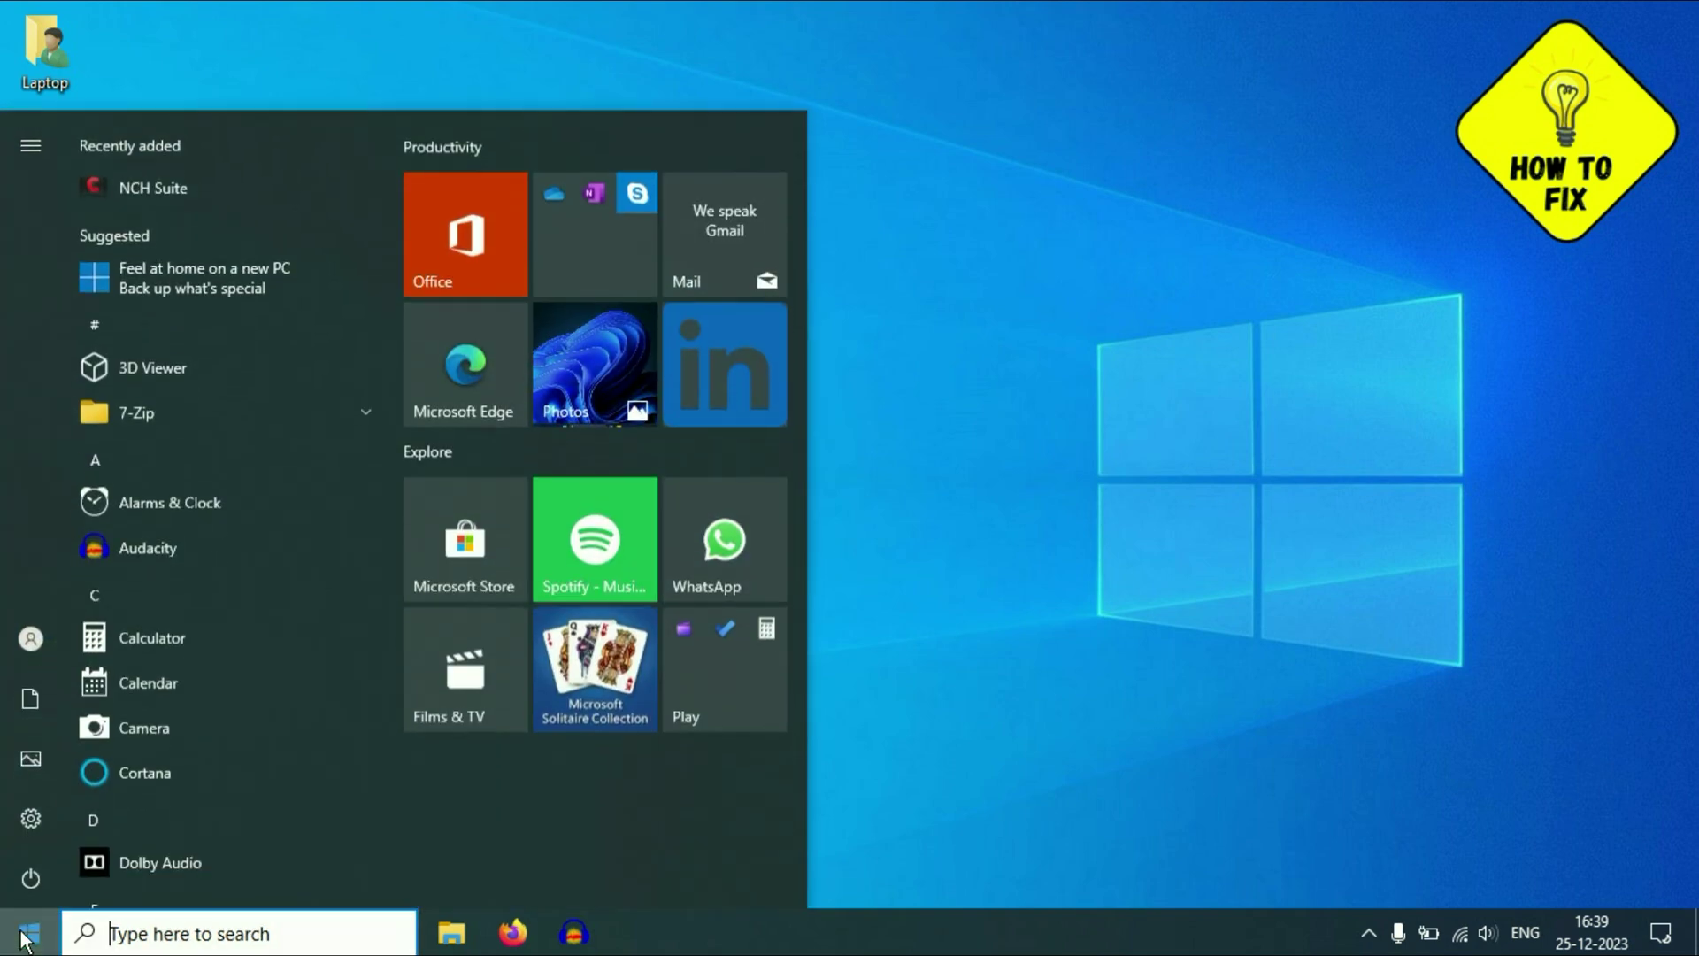
pyautogui.write('window')
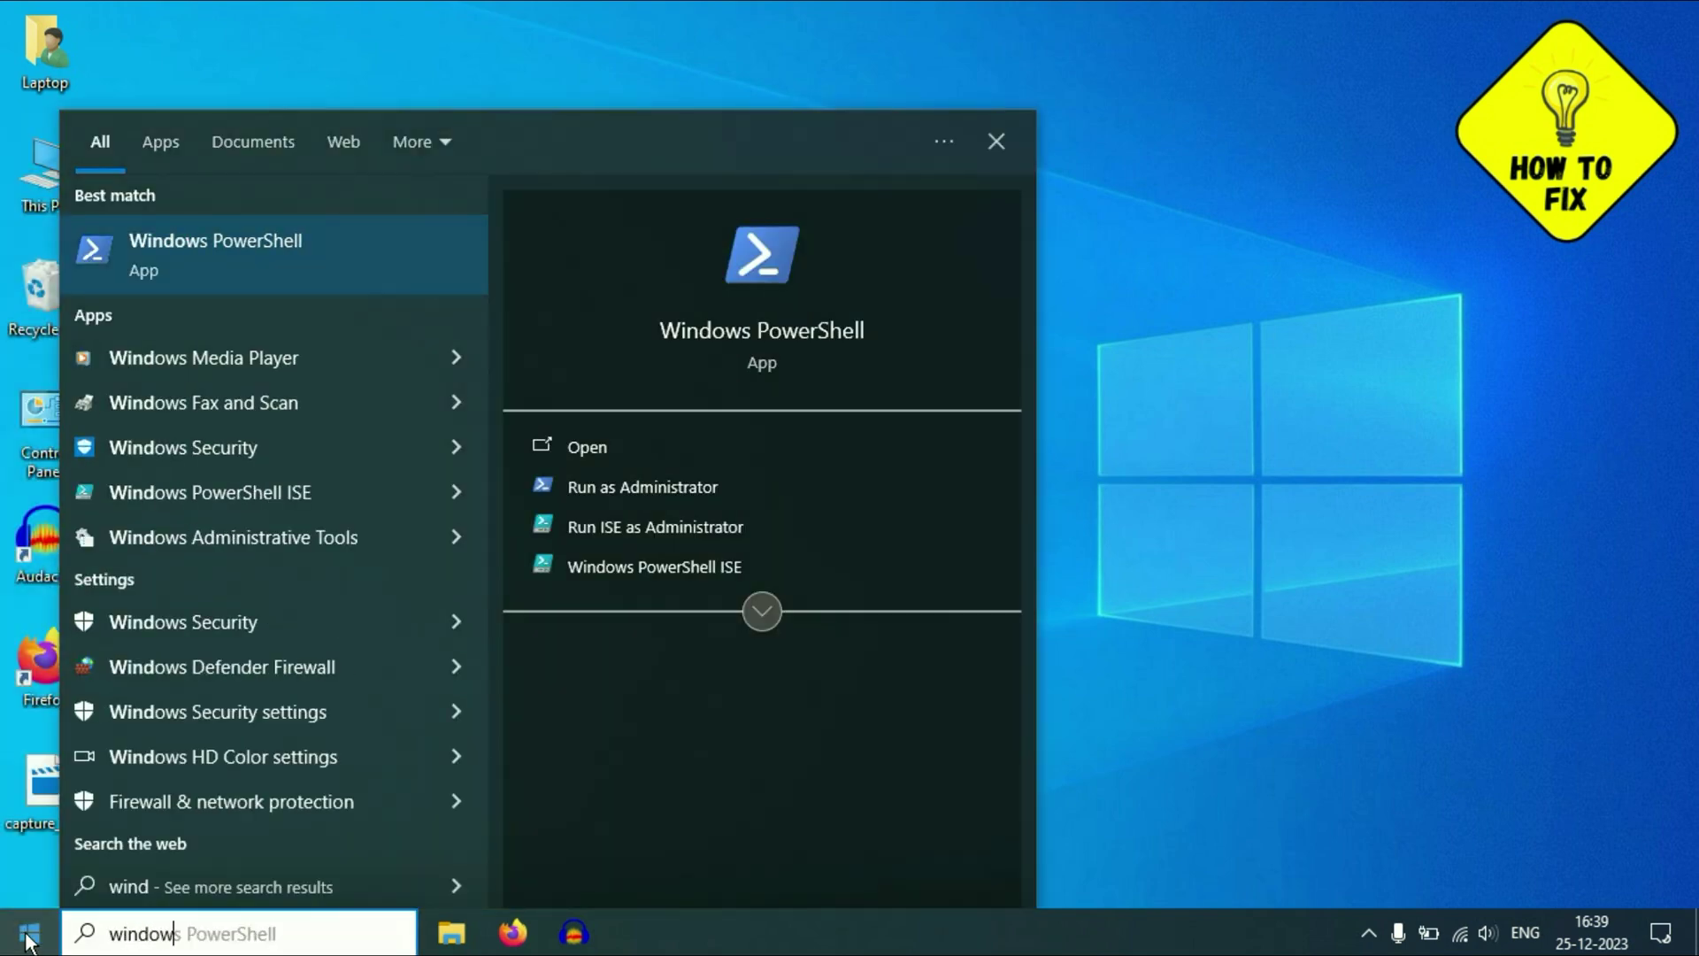
pyautogui.write('s power')
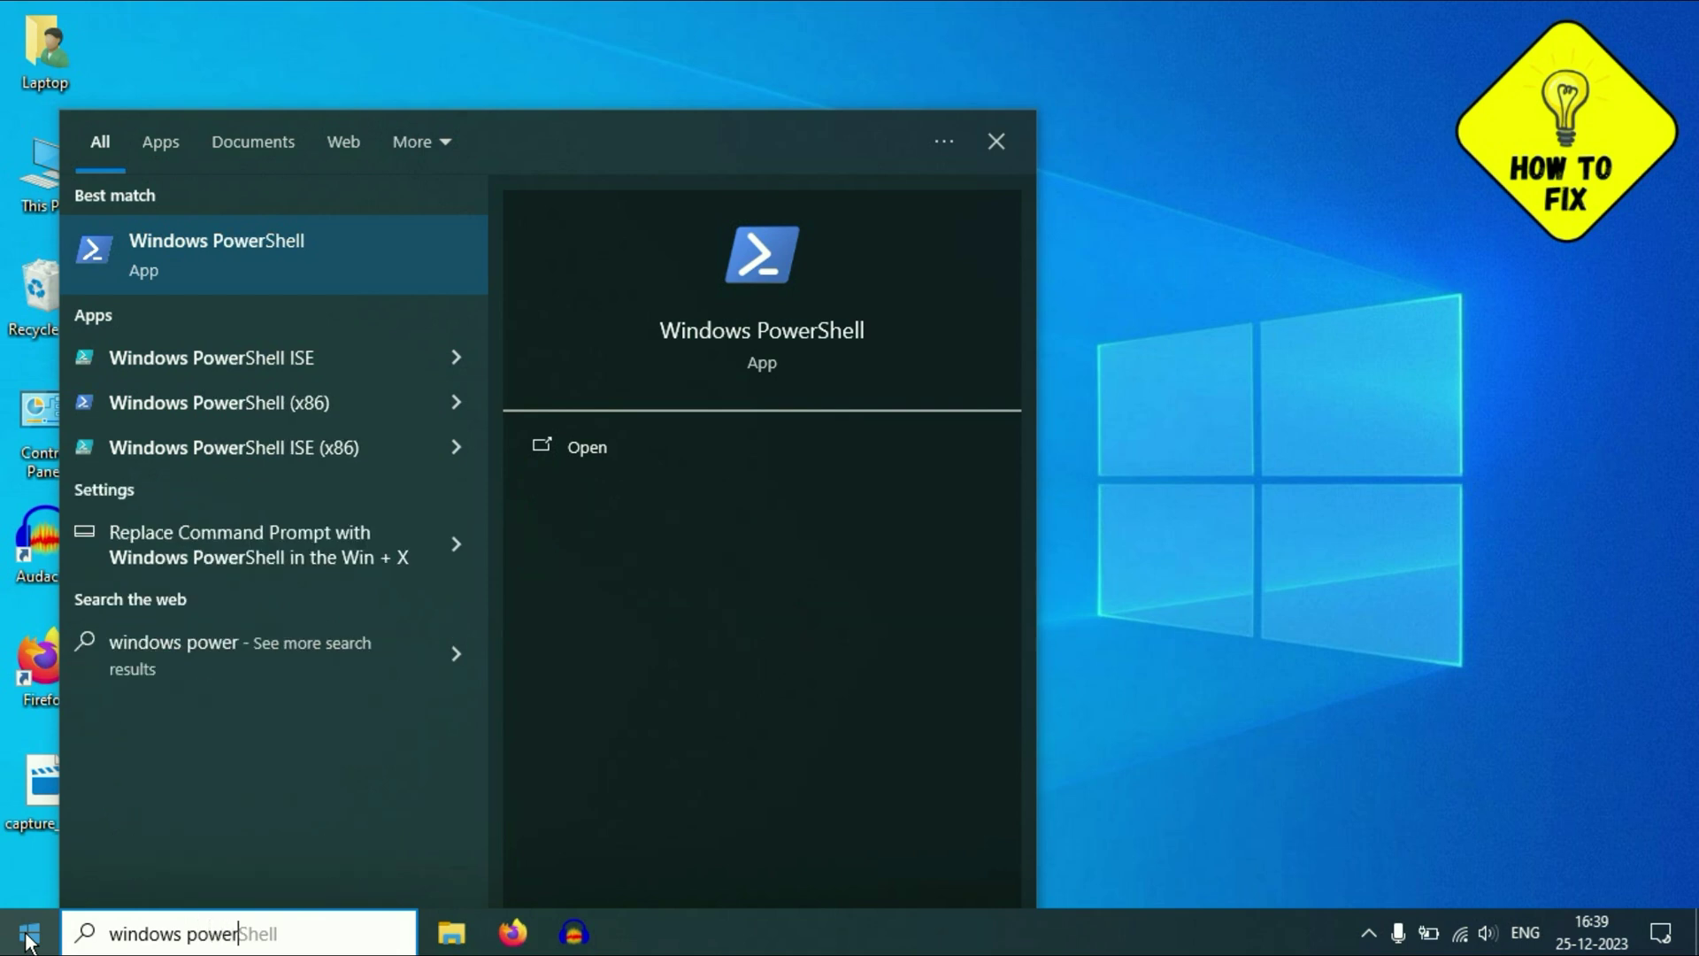
pyautogui.rightClick(171, 252)
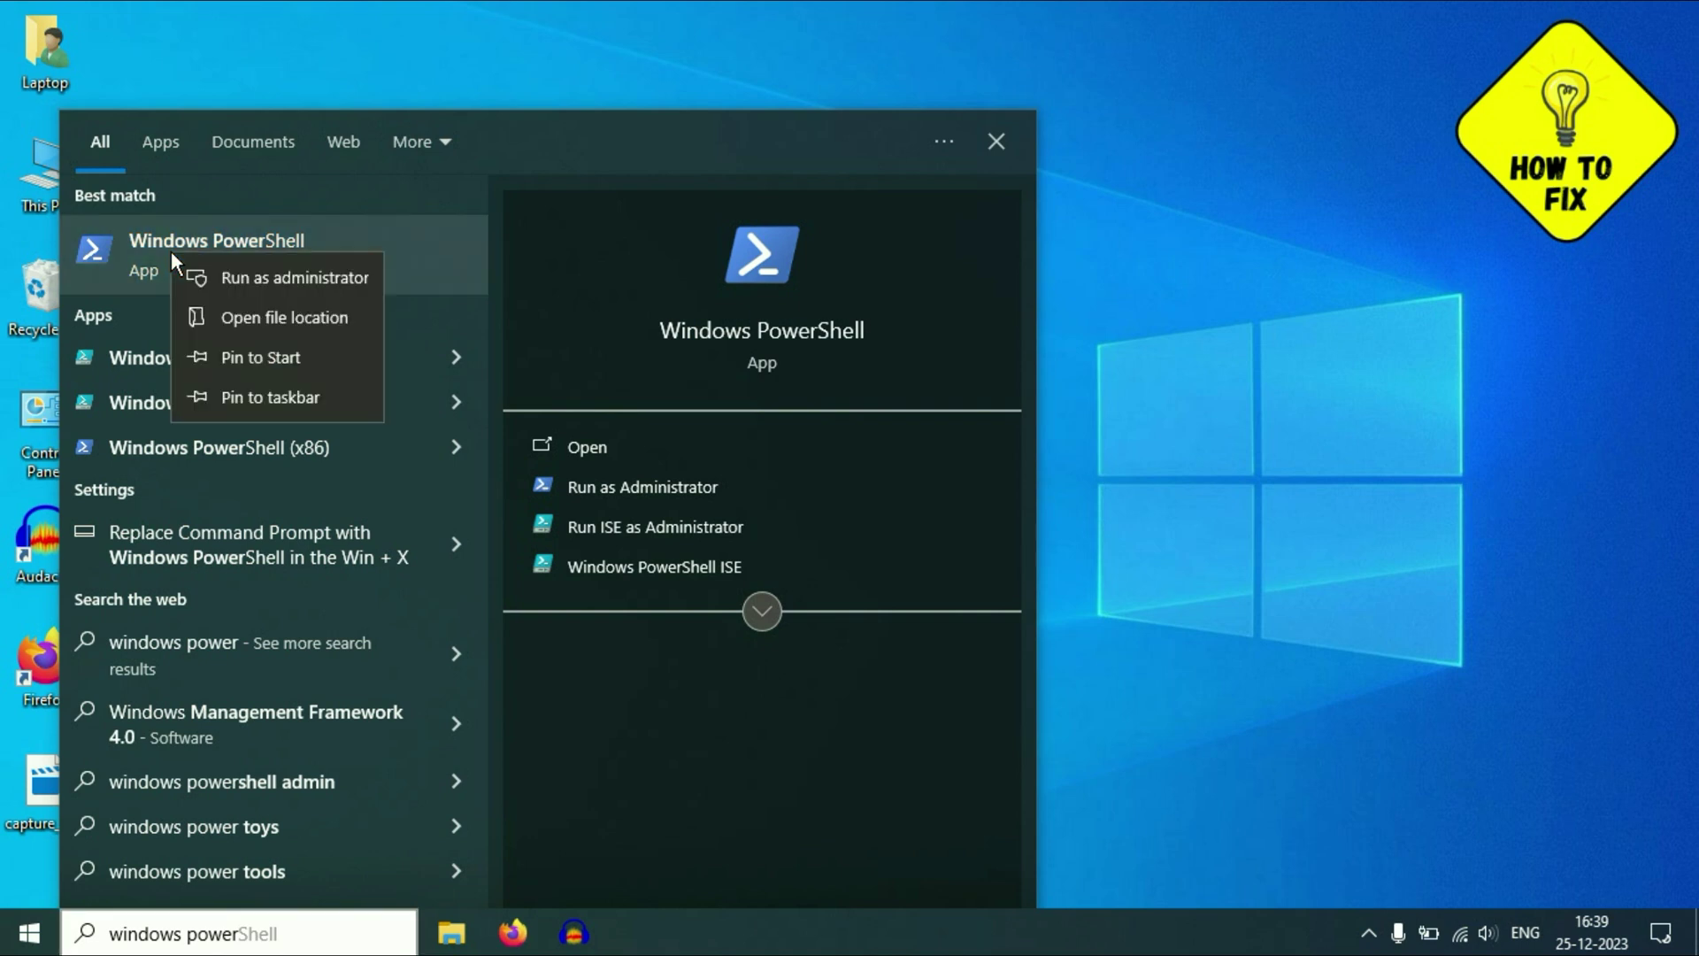
pyautogui.click(252, 281)
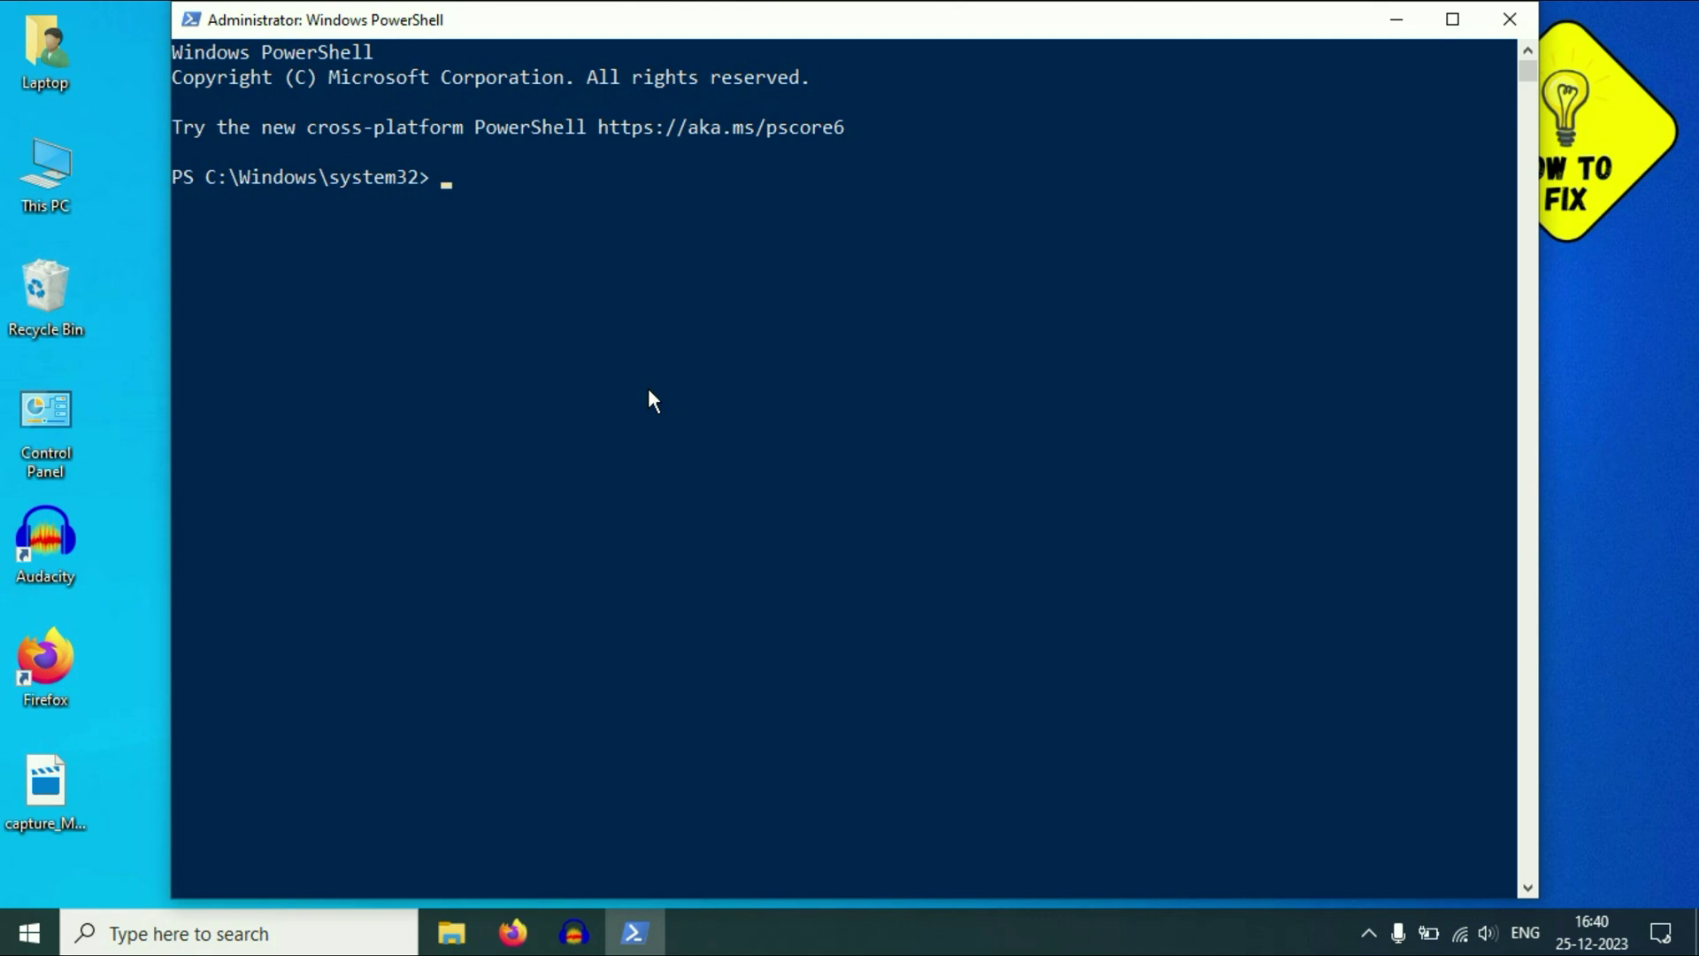
# Run msdt.exe -id devicediagnostic and start the scan with Apply repairs automatically checked.
pyautogui.write('msdt.exe -id devicediagnostic')
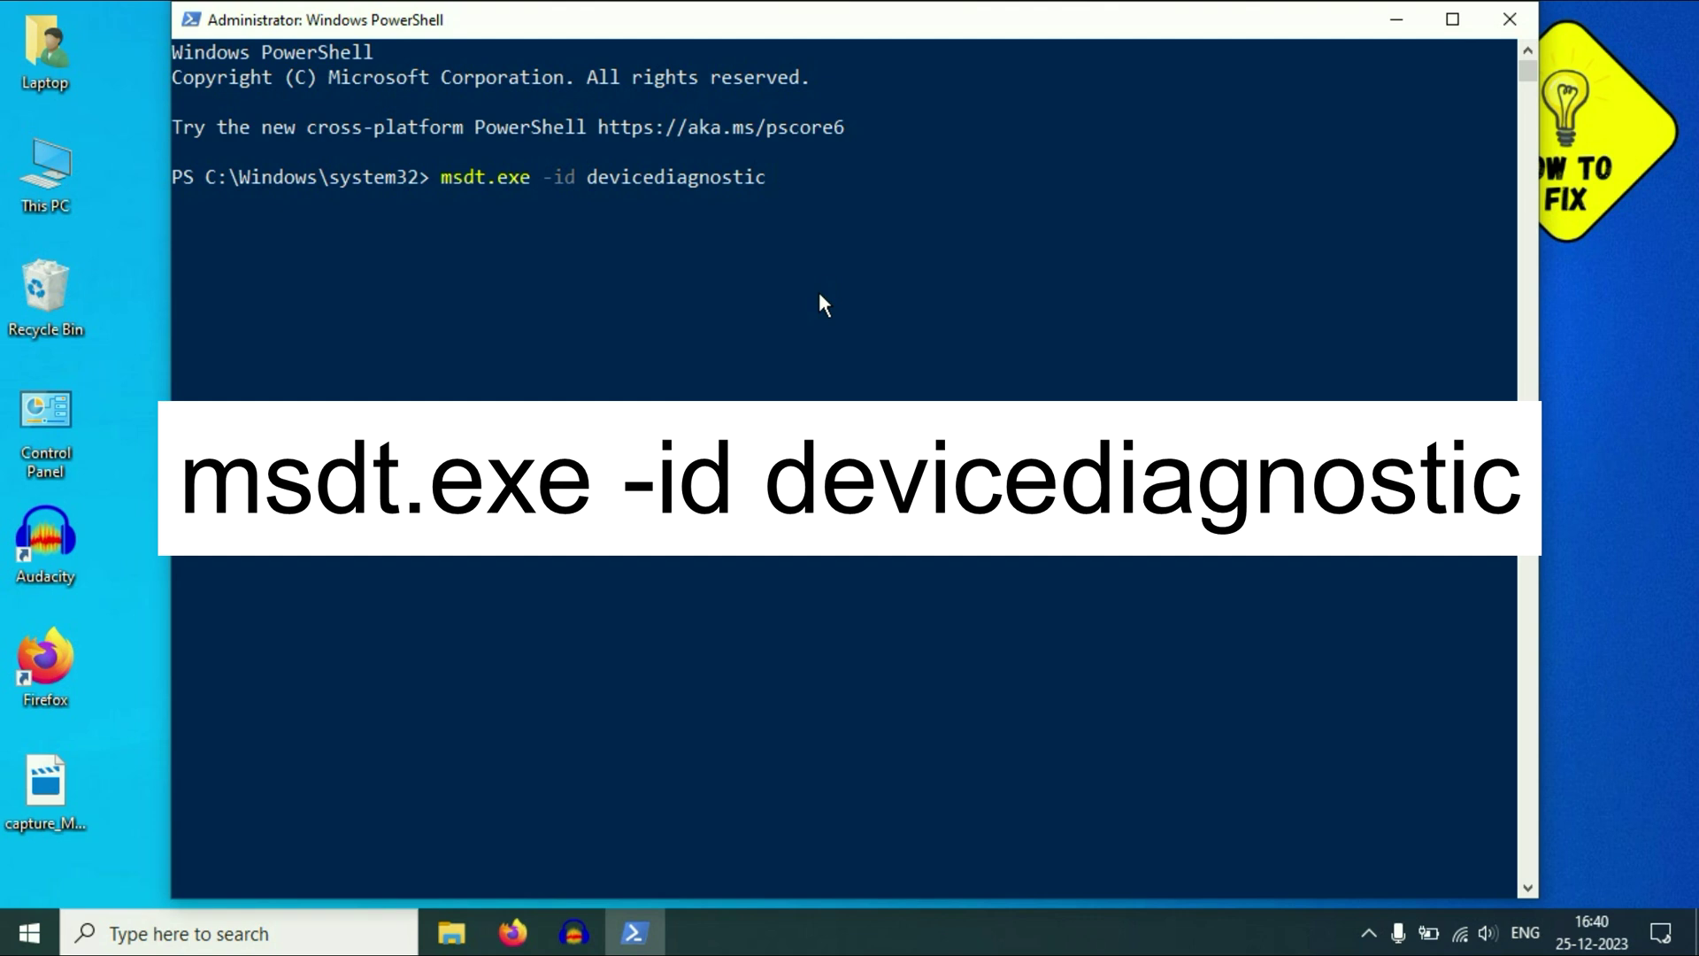
pyautogui.press('Return')
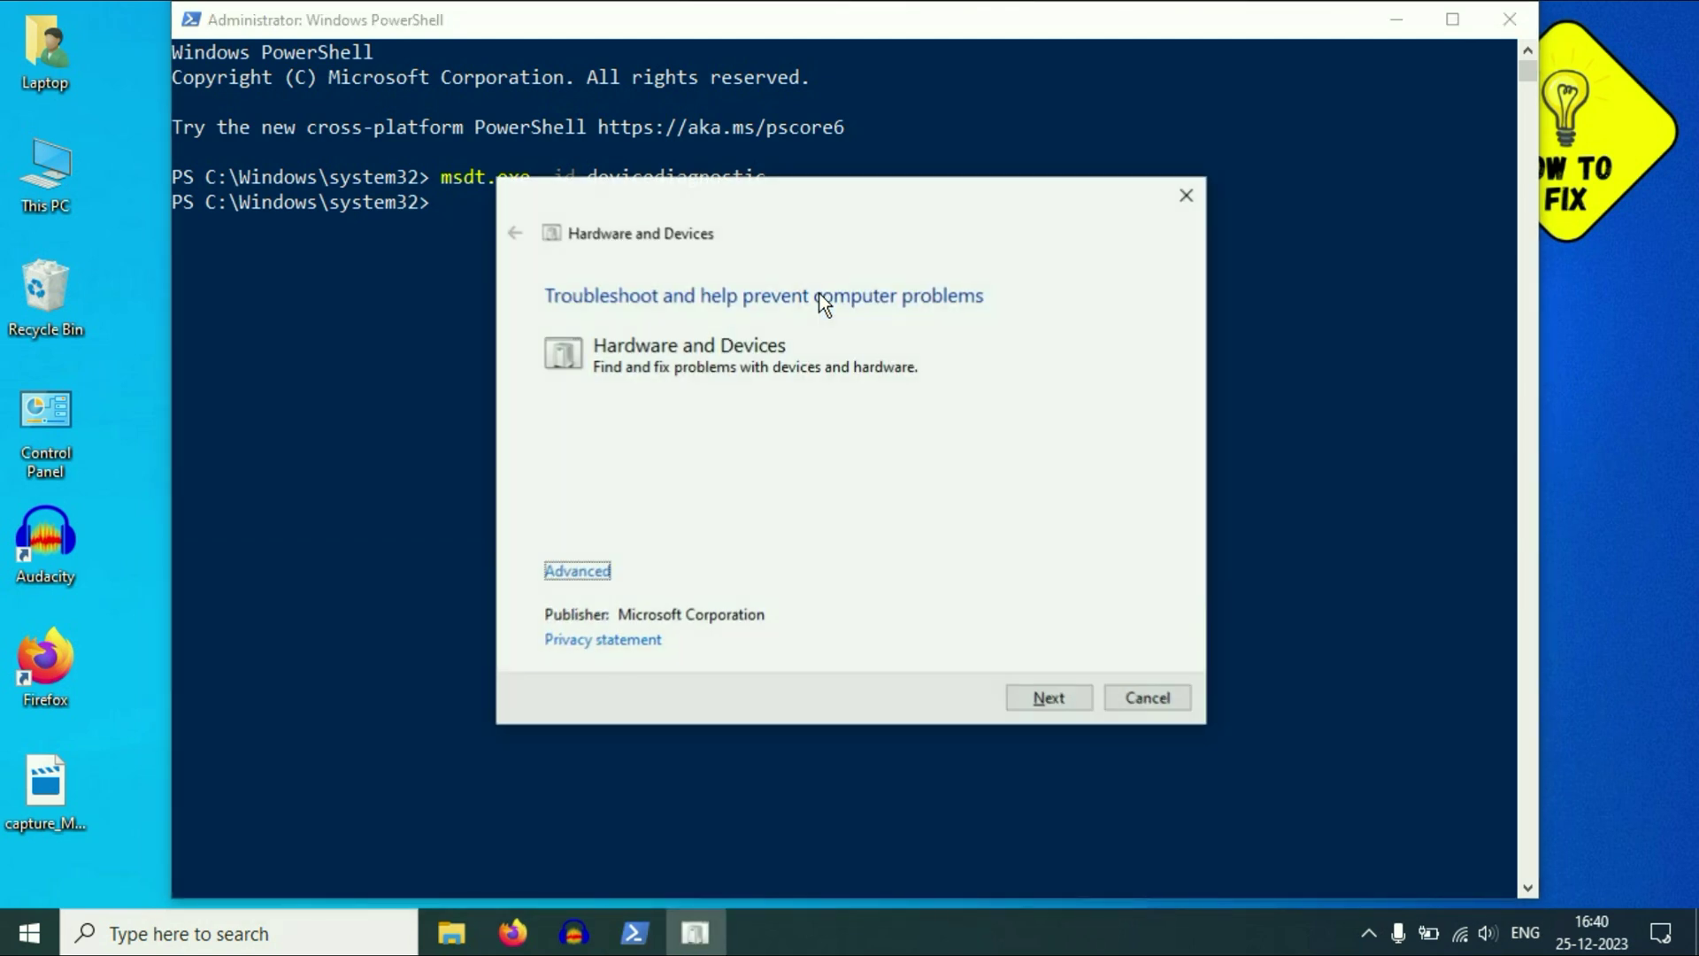
pyautogui.moveTo(753, 232); pyautogui.dragTo(757, 182)
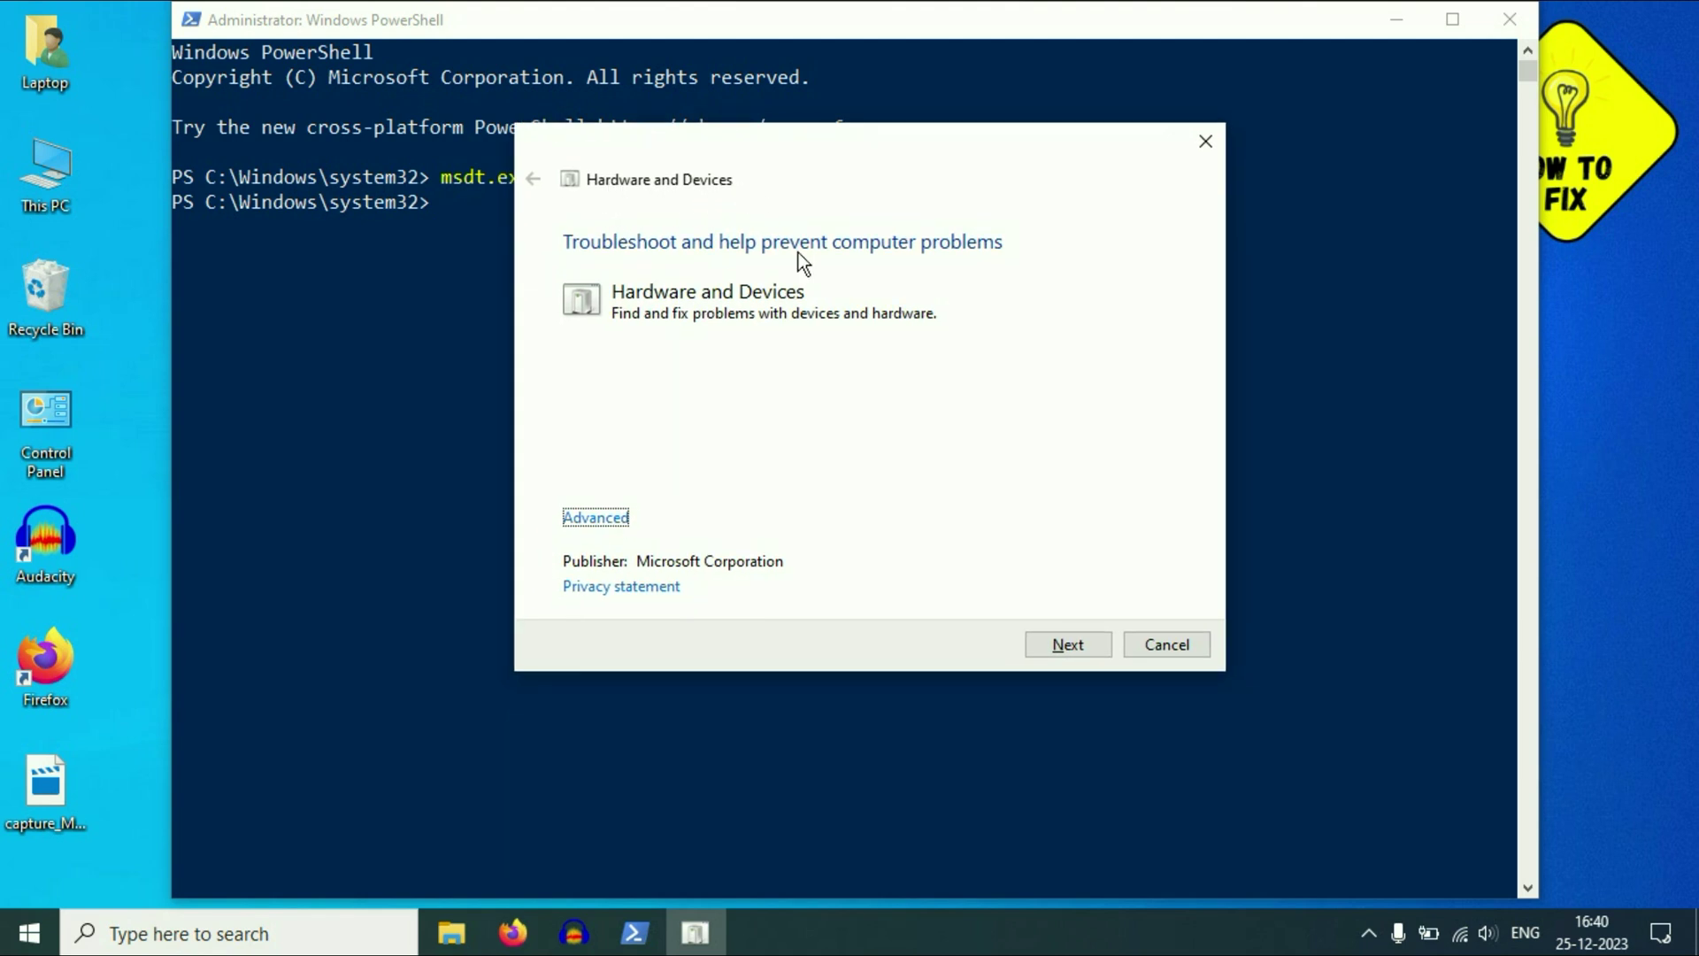
pyautogui.click(610, 518)
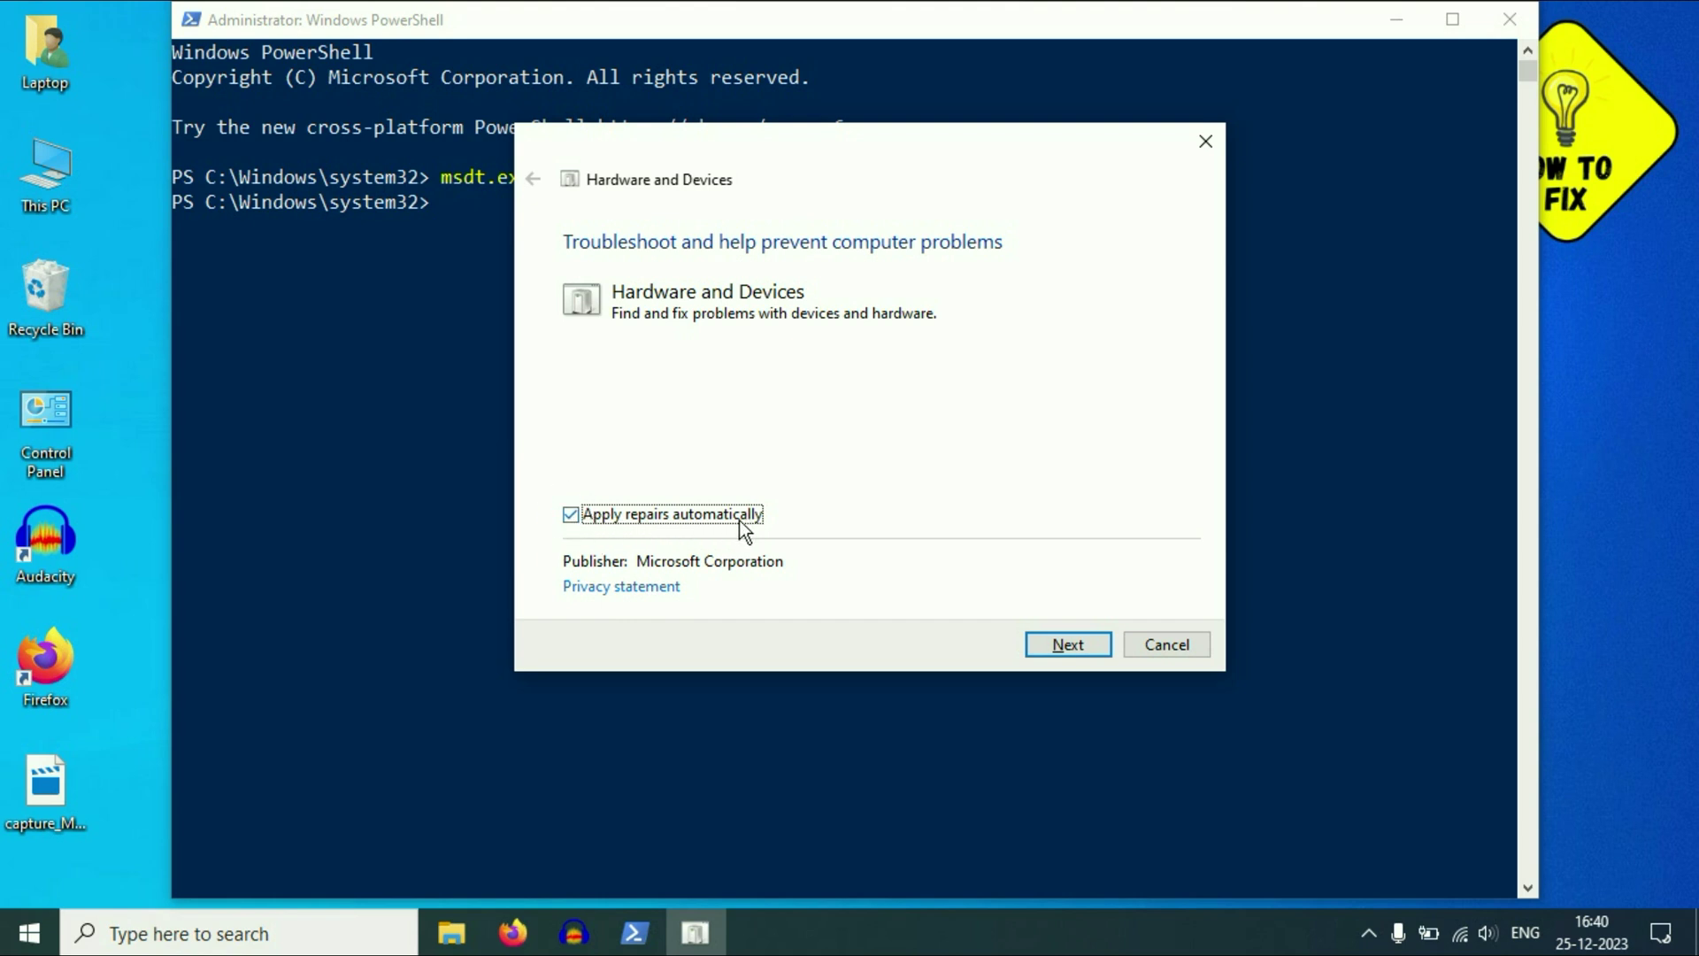
pyautogui.click(1066, 644)
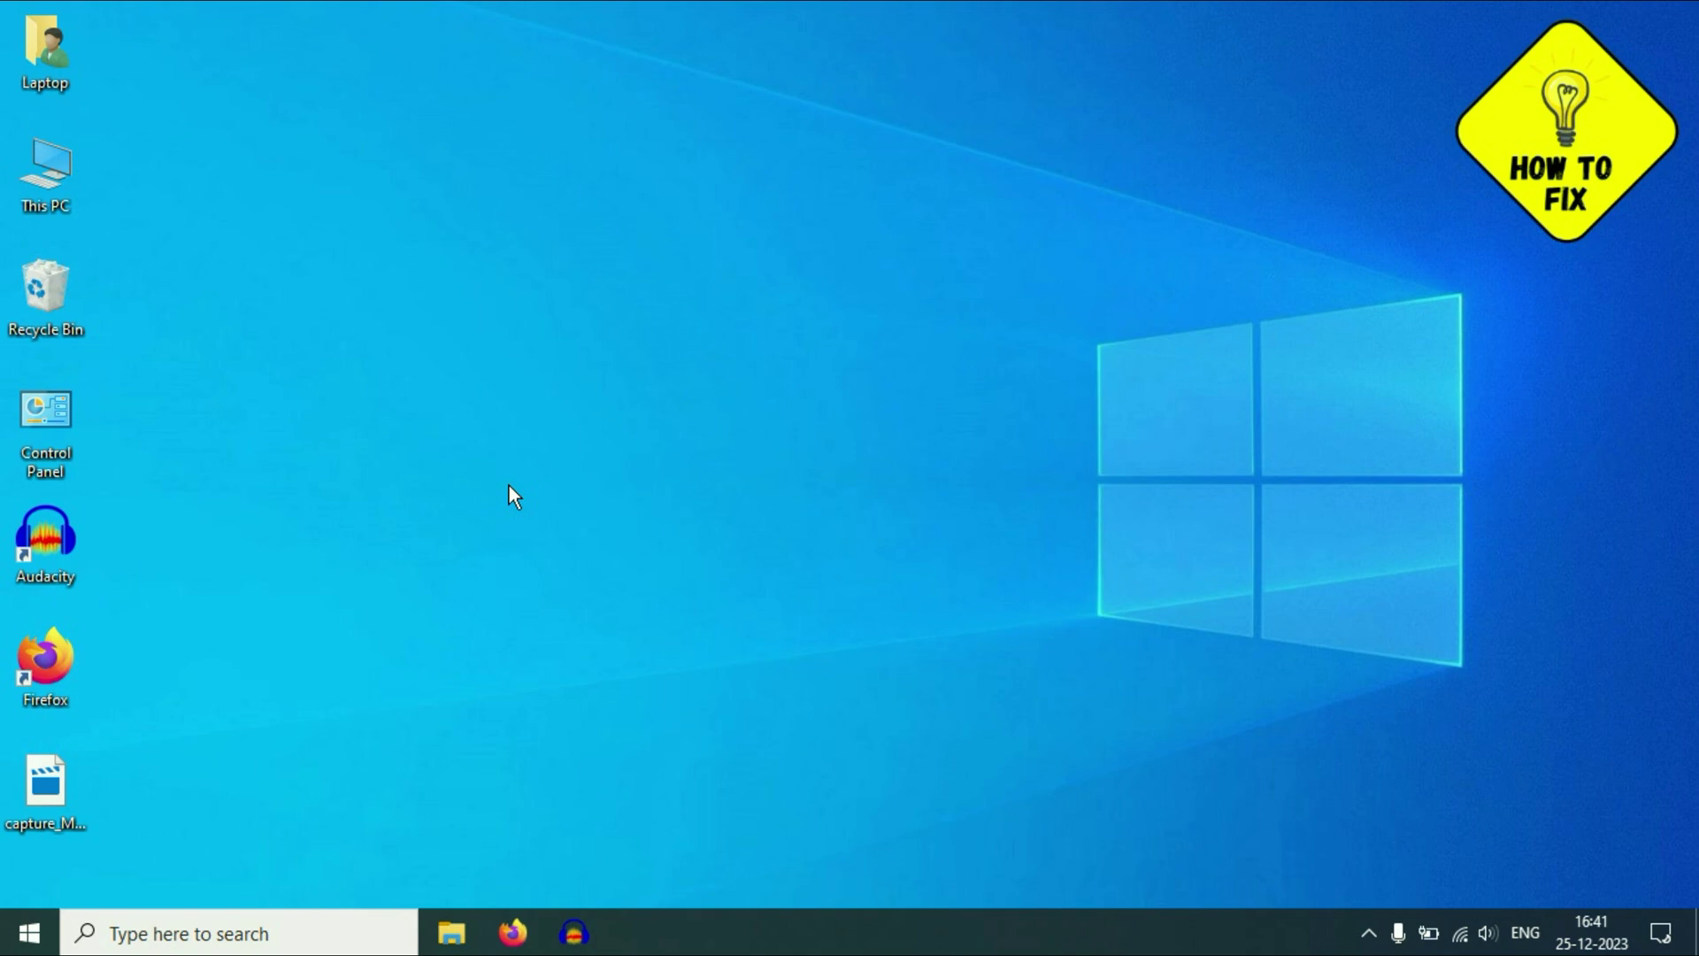
# Open Device Manager maximized and expand Universal Serial Bus controllers.
pyautogui.rightClick(30, 926)
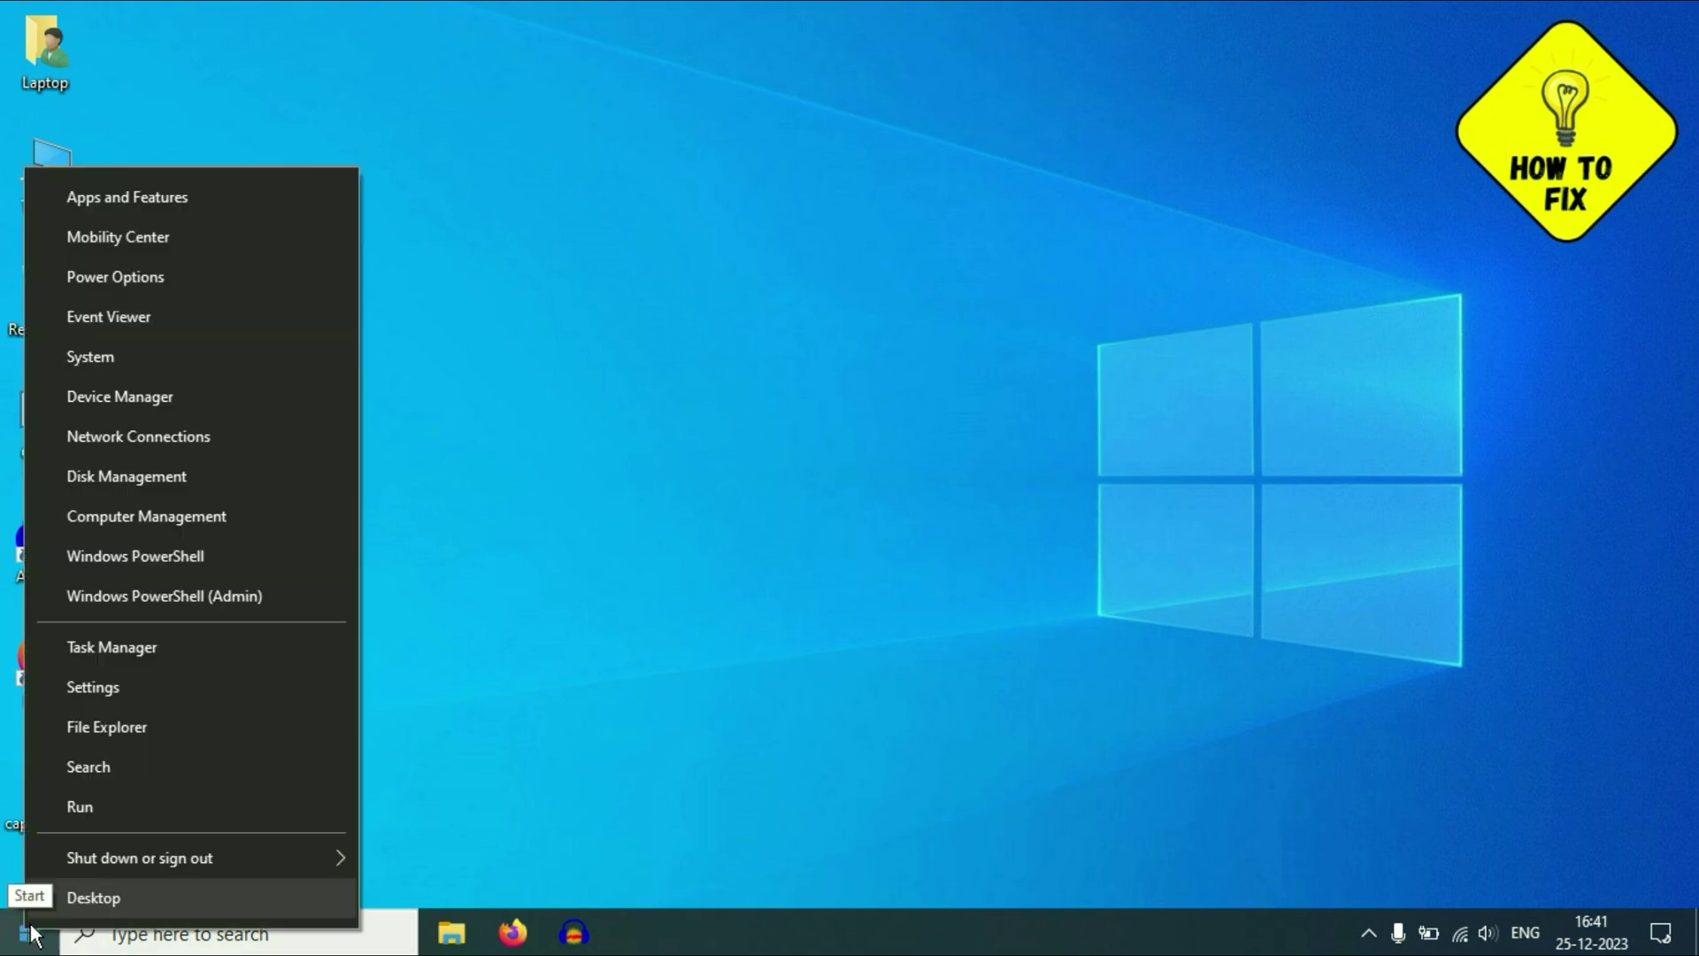
pyautogui.click(163, 406)
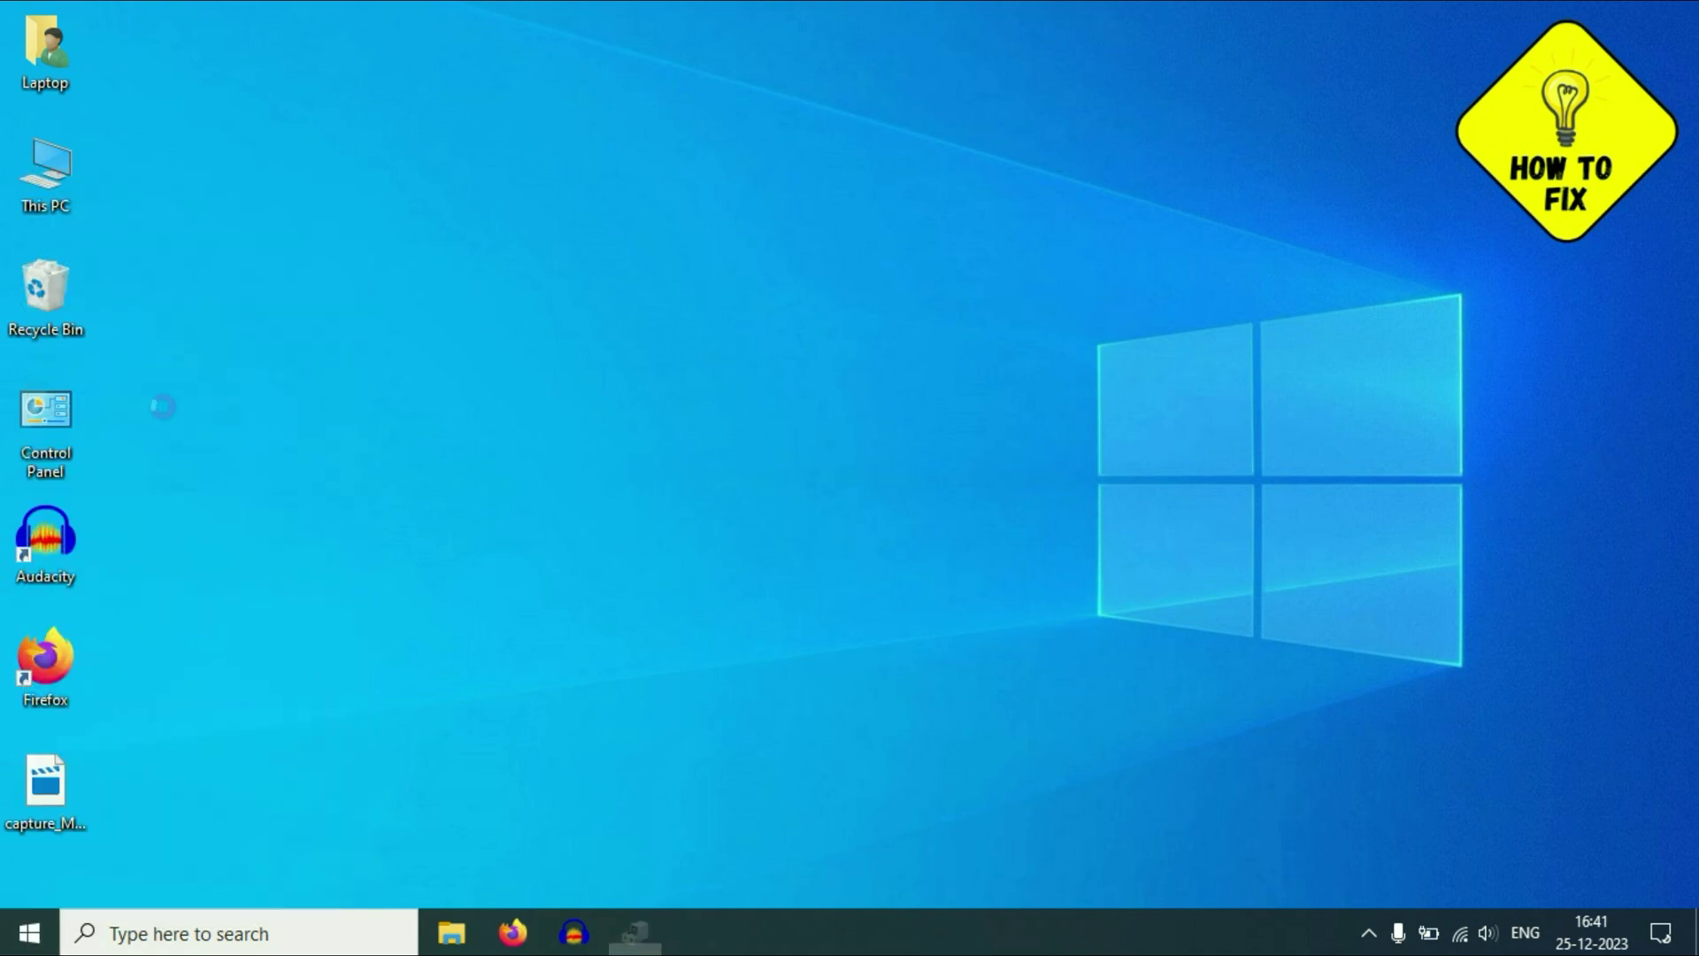
pyautogui.doubleClick(661, 82)
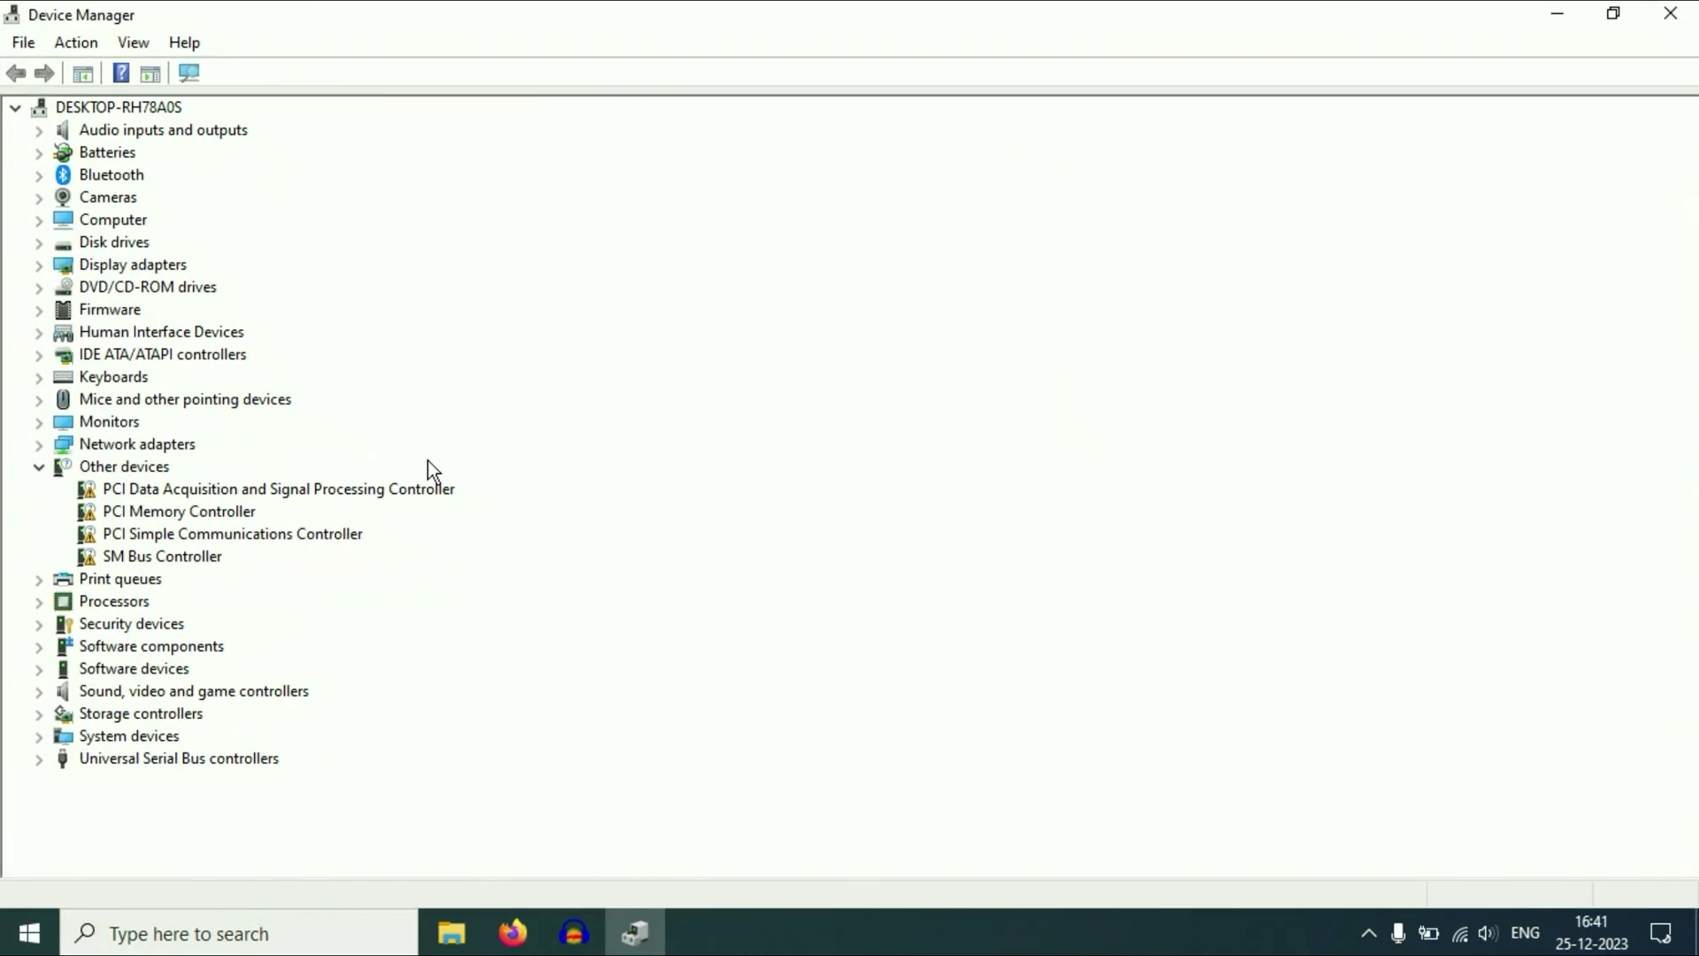
pyautogui.click(148, 762)
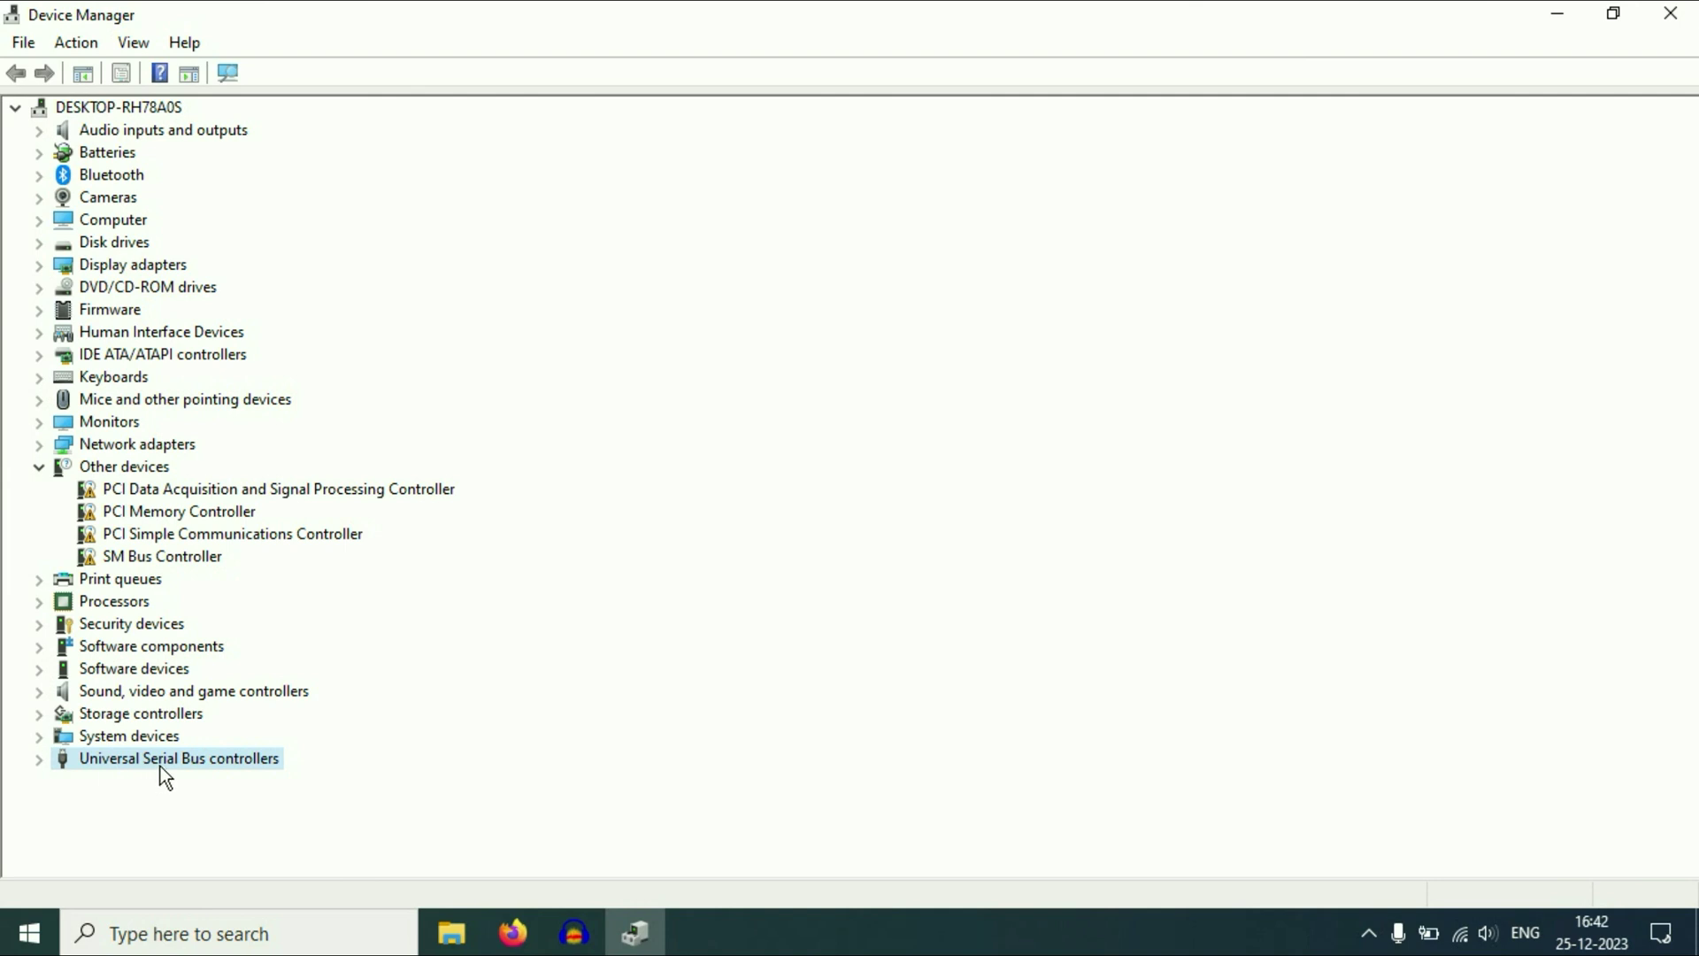
pyautogui.click(40, 766)
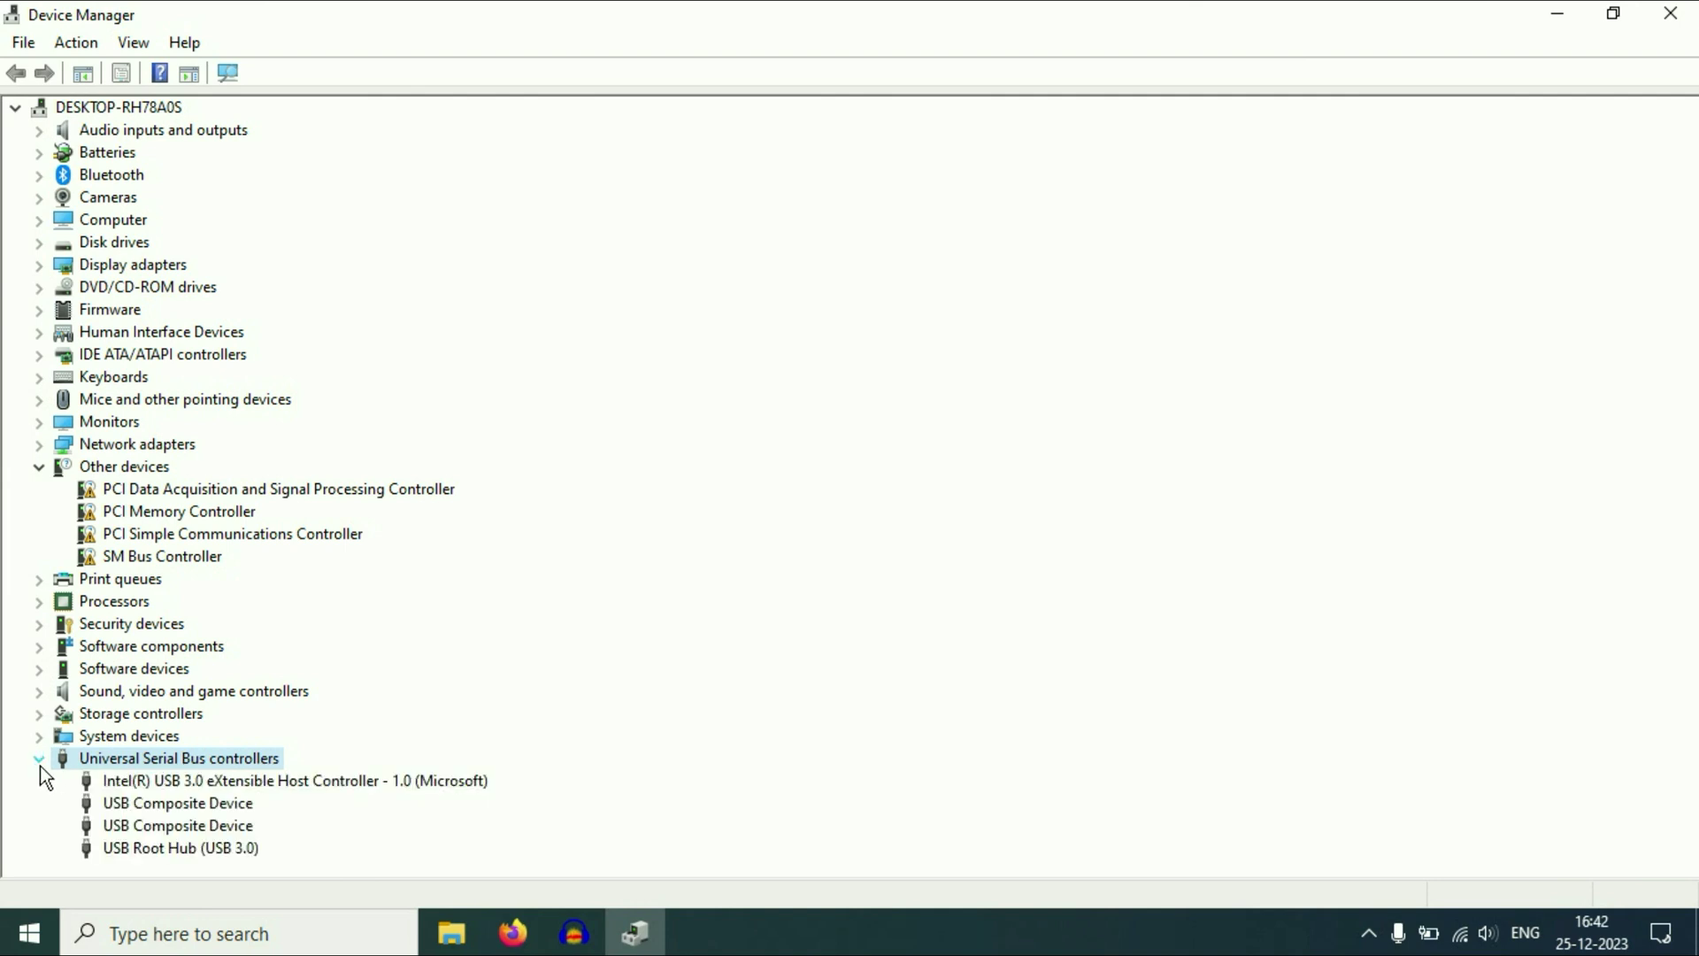
# Switch the Intel USB 3.0 controller to the USB xHCI Compliant Host Controller driver, declining restart.
pyautogui.rightClick(205, 782)
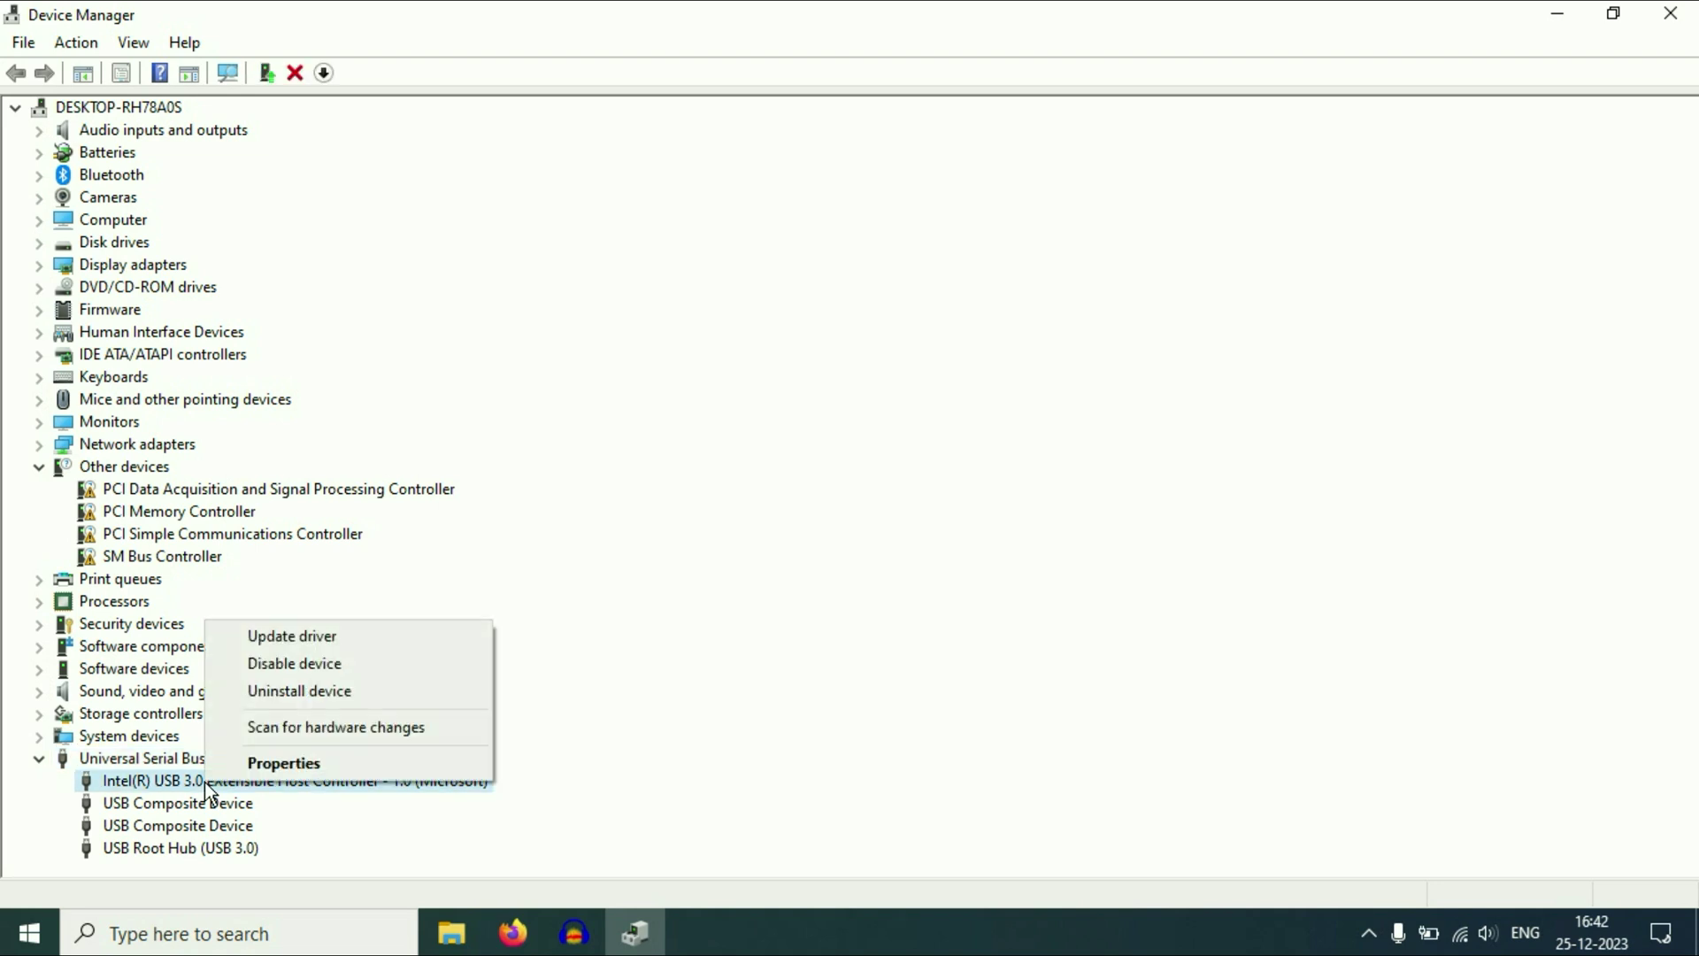
pyautogui.click(317, 637)
pyautogui.click(640, 543)
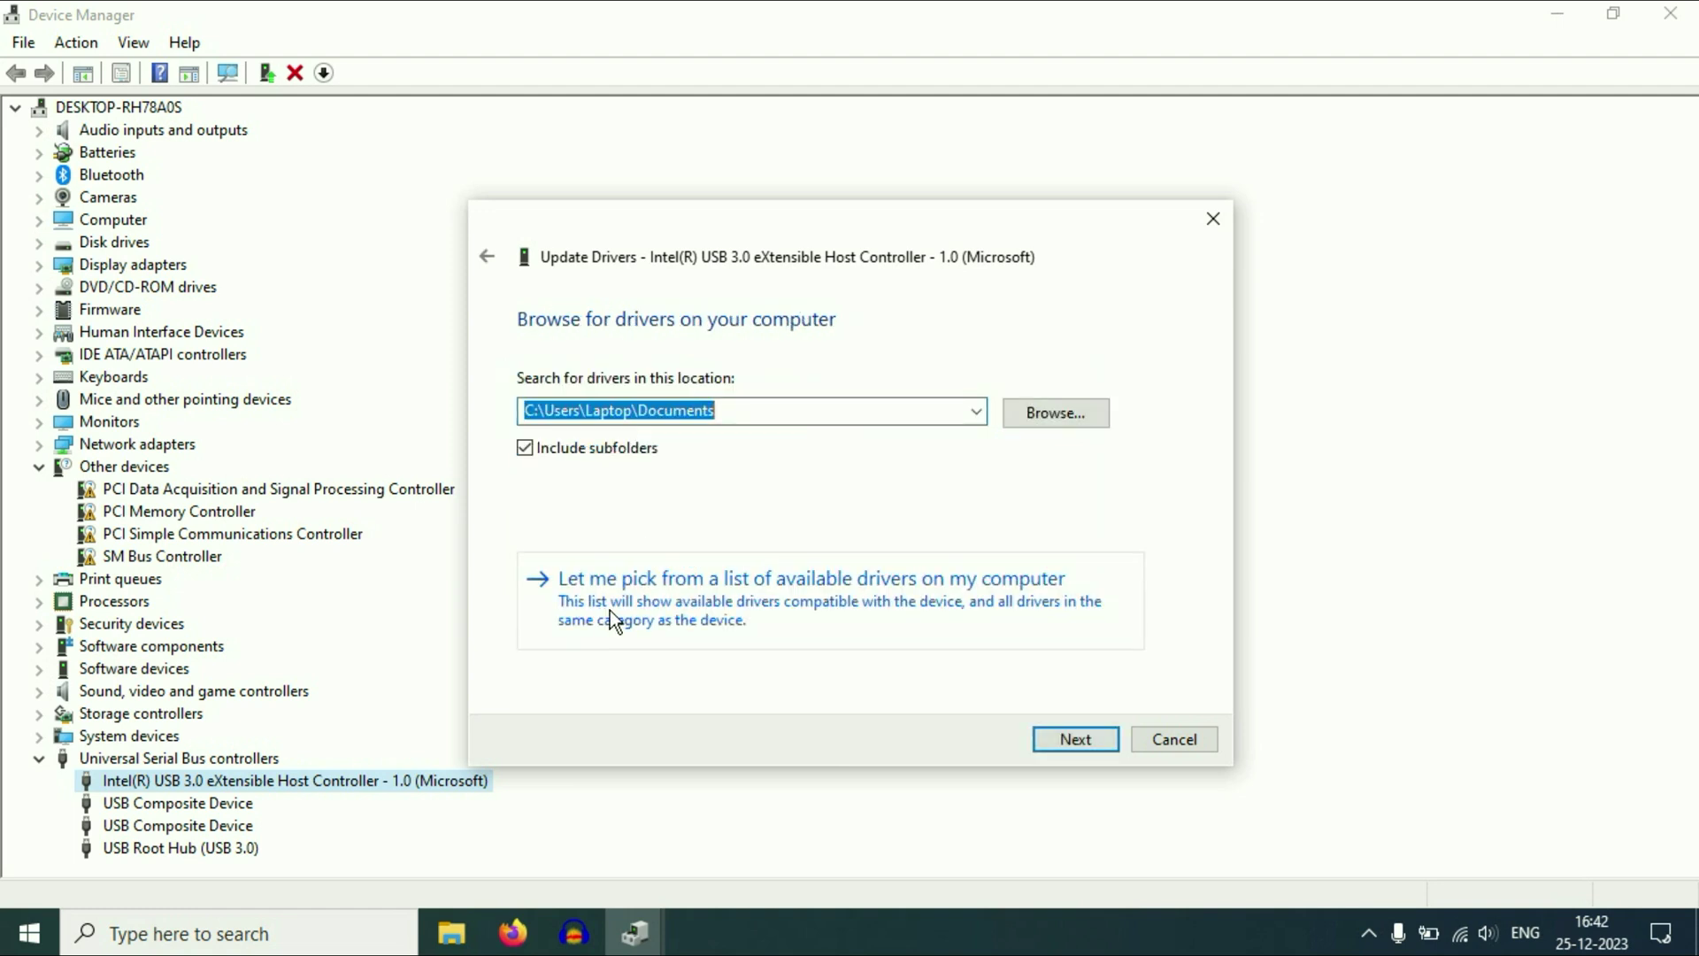
pyautogui.click(609, 611)
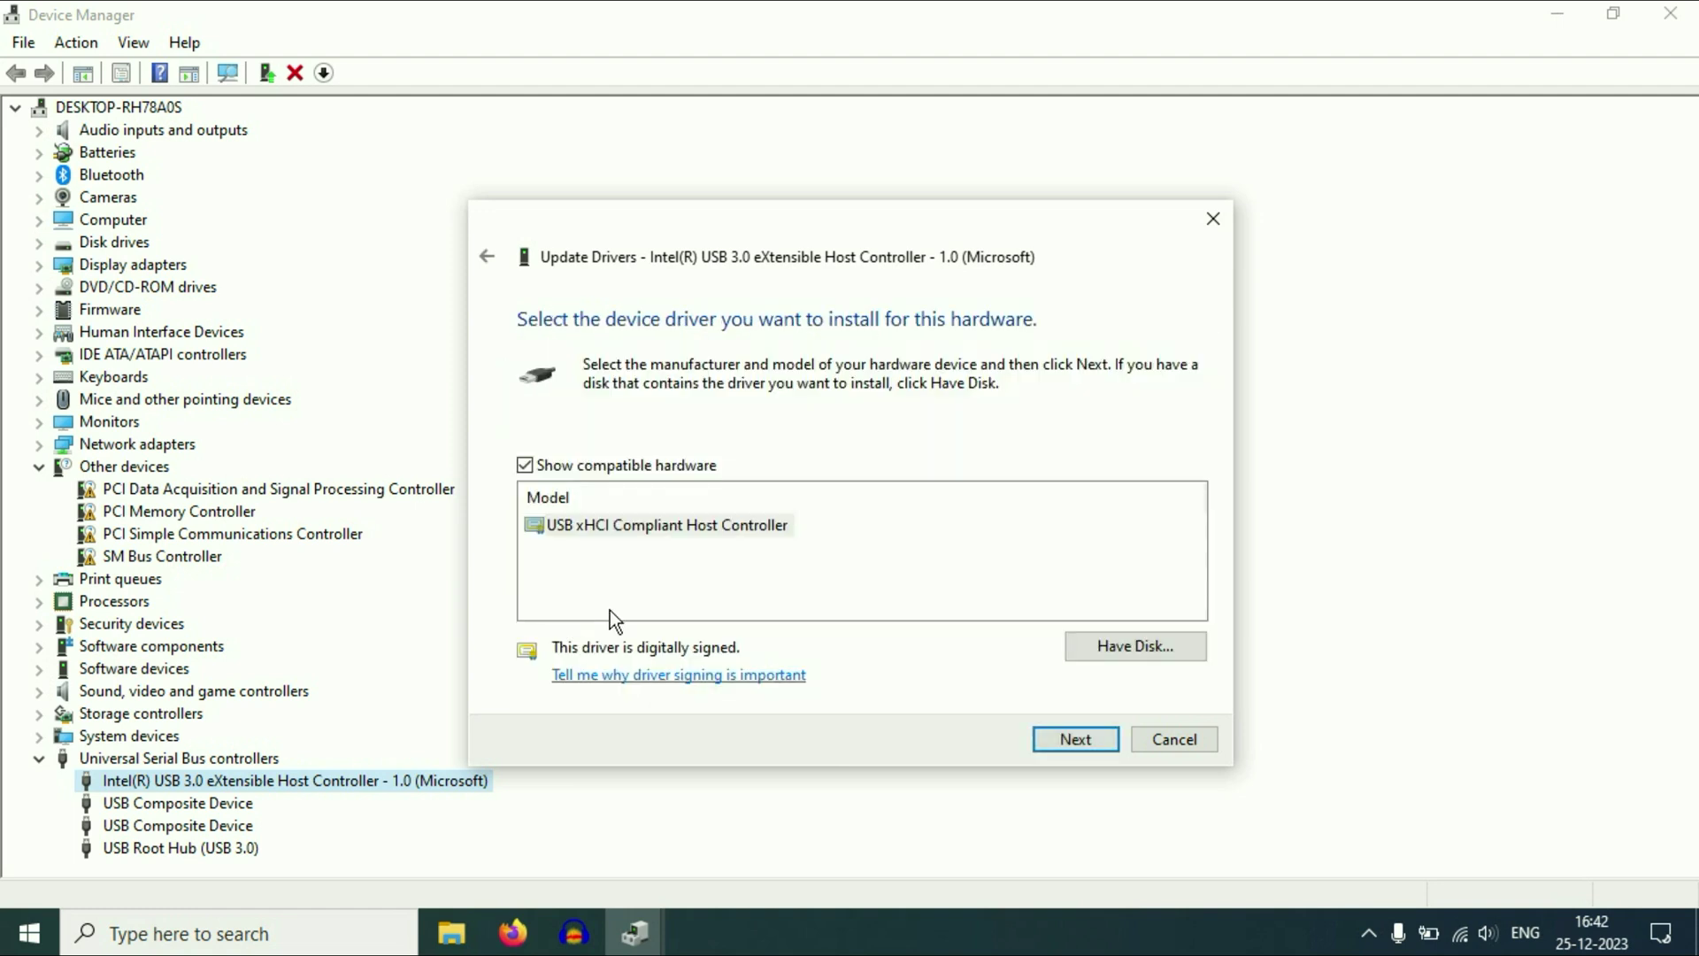
pyautogui.click(653, 529)
pyautogui.click(1108, 740)
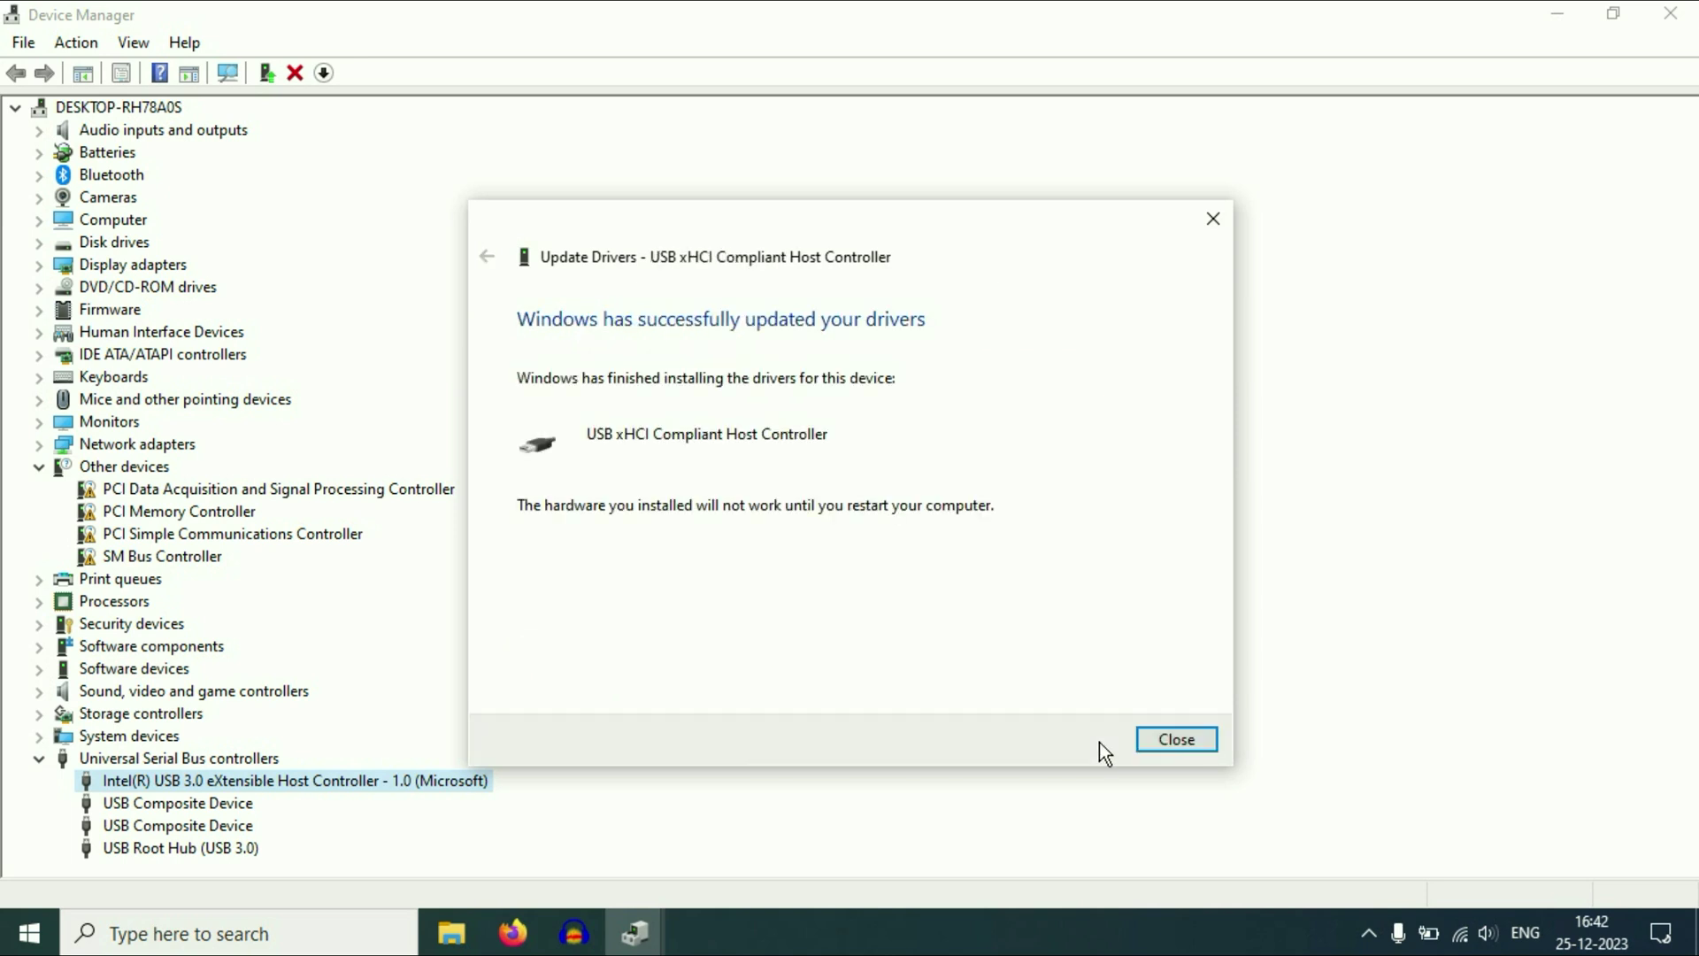
pyautogui.click(1187, 749)
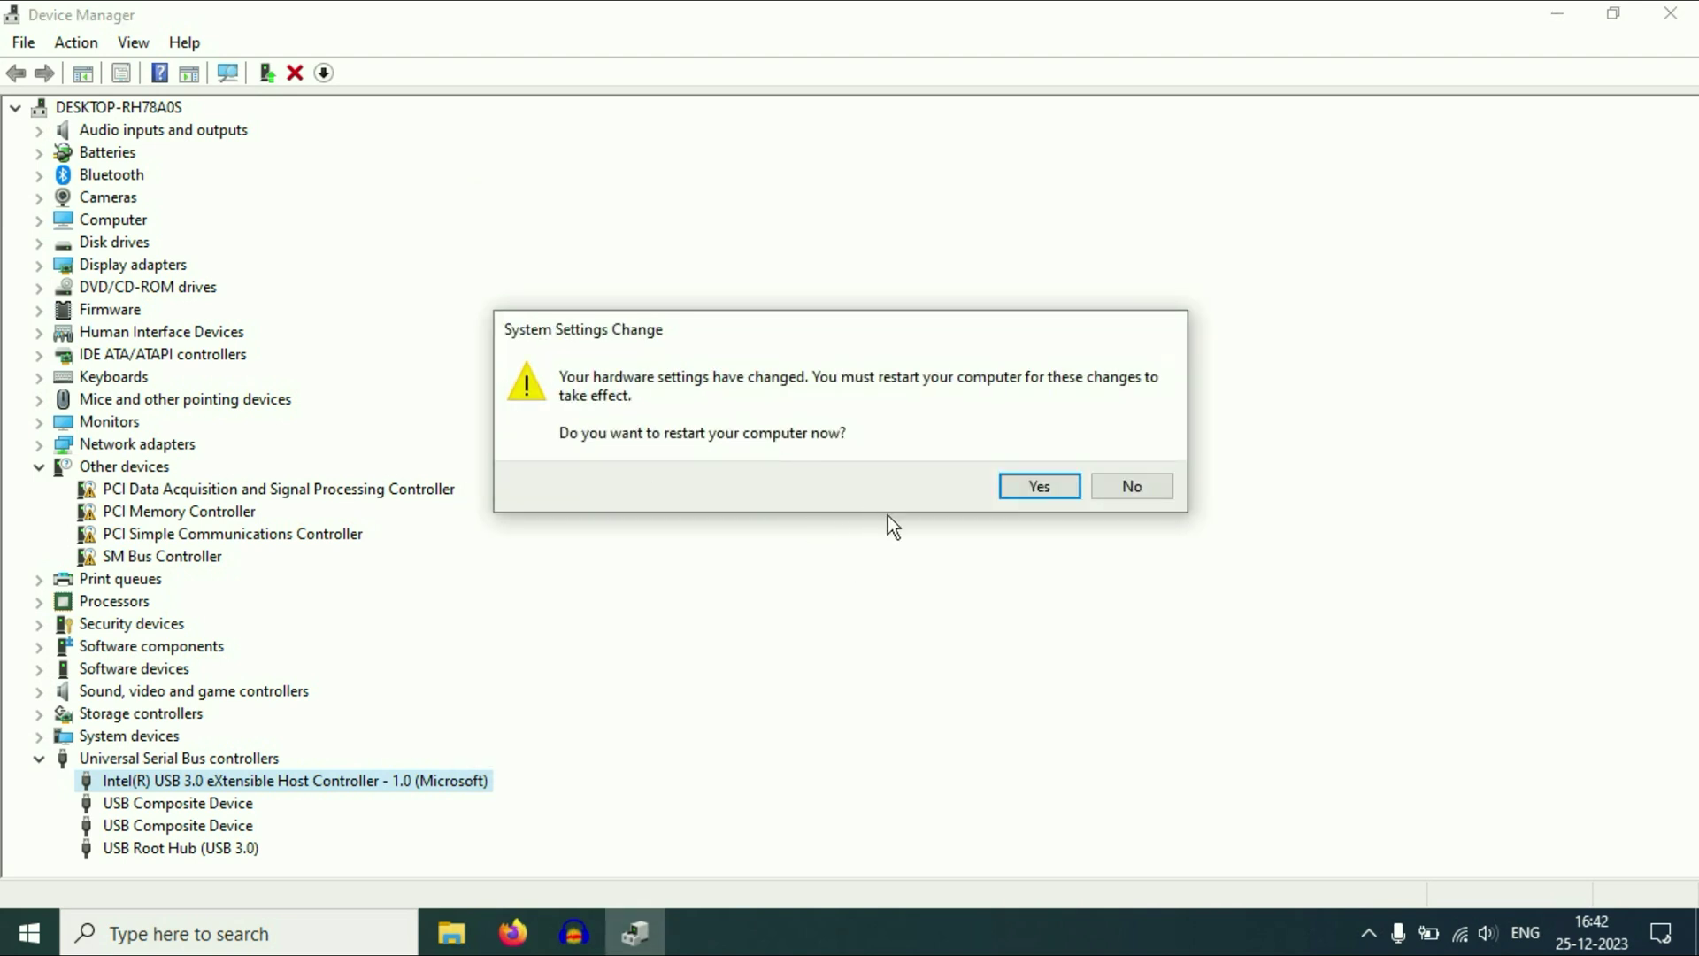
pyautogui.click(1138, 486)
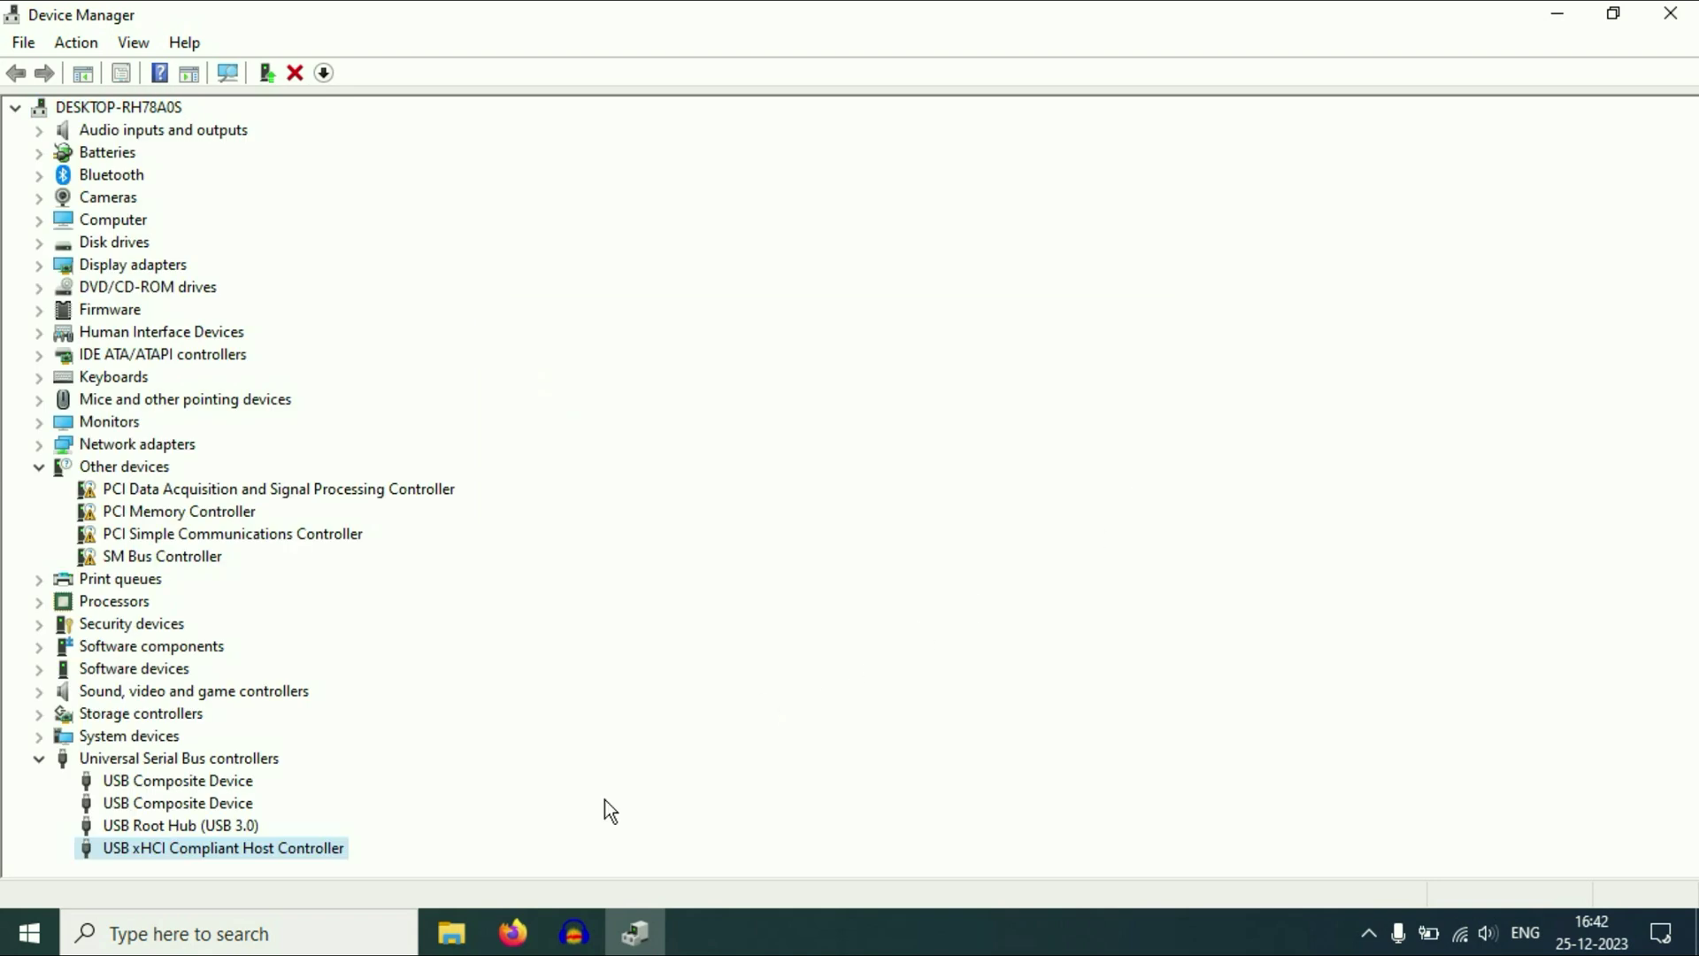
# Reinstall the USB Composite Device driver from installed drivers, skip the restart, and close Device Manager.
pyautogui.rightClick(199, 784)
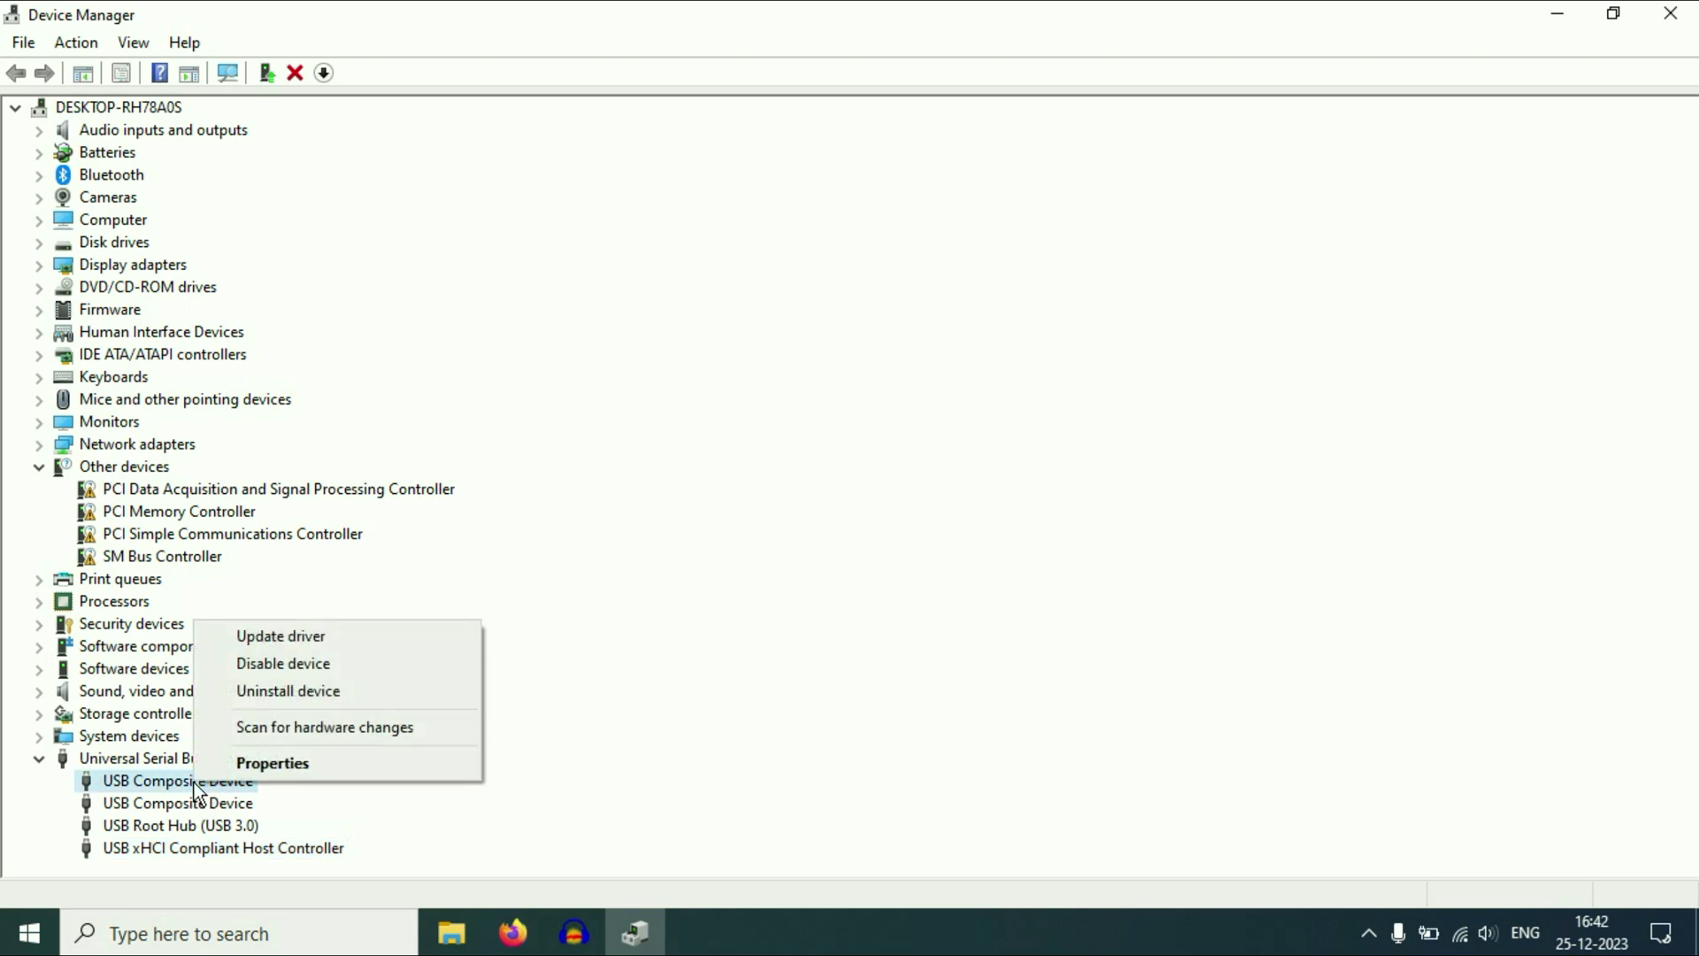
pyautogui.rightClick(166, 806)
pyautogui.rightClick(167, 805)
pyautogui.click(283, 657)
pyautogui.click(617, 545)
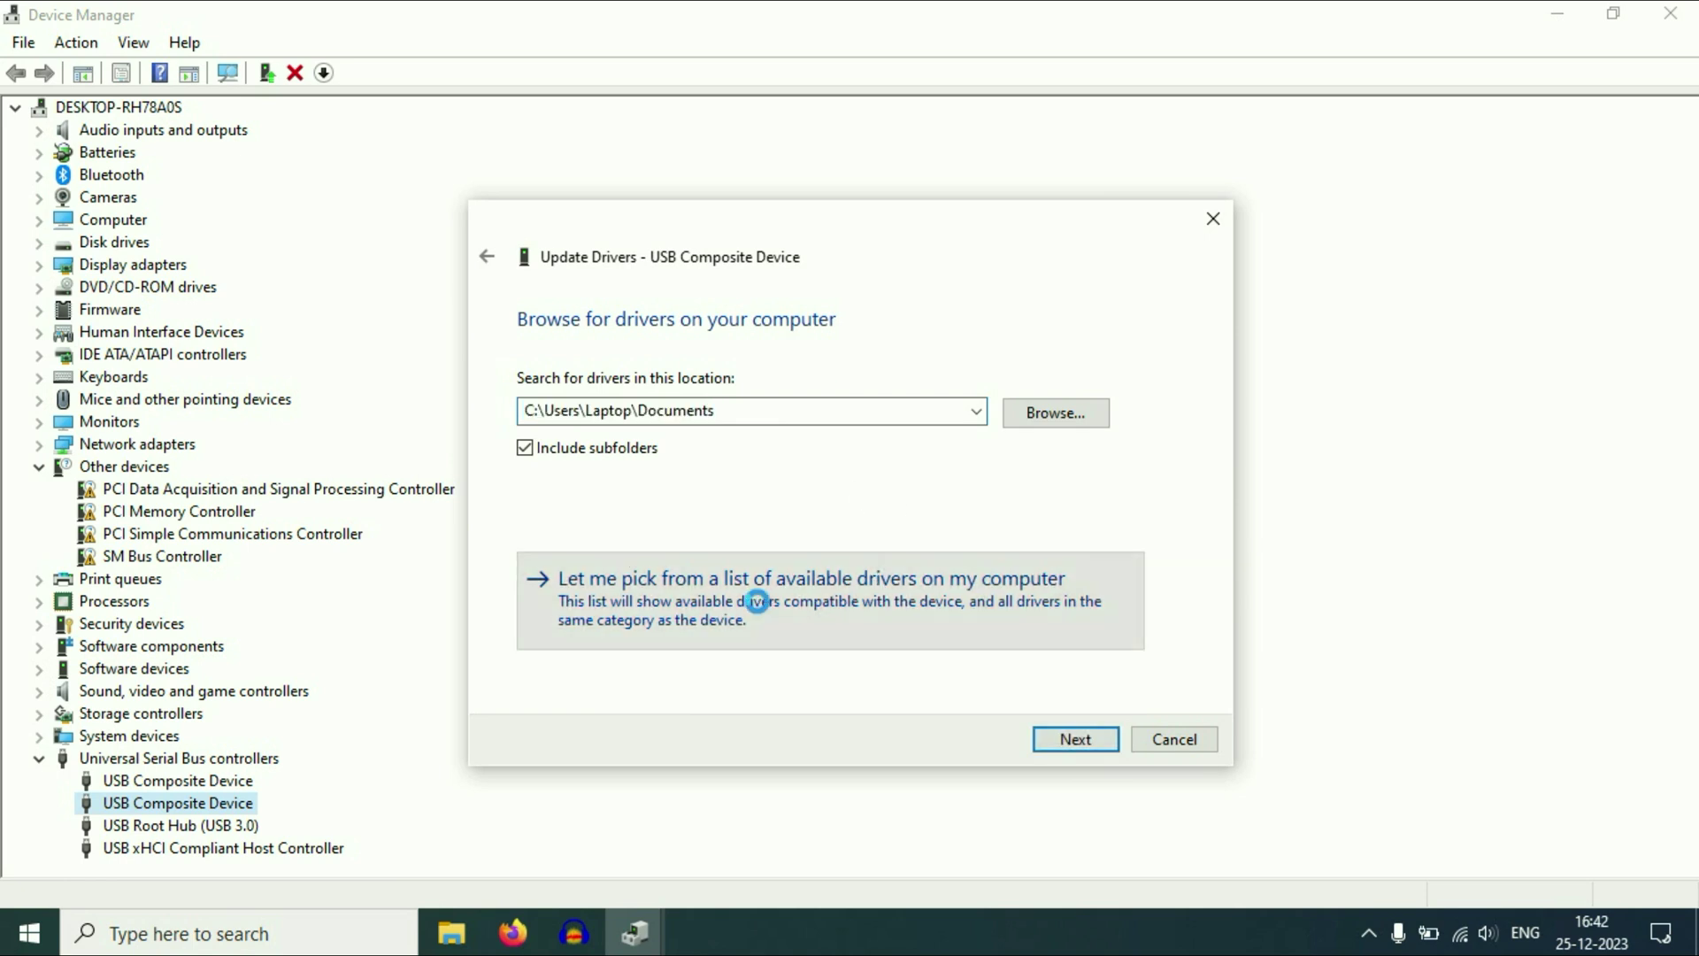
pyautogui.click(757, 604)
pyautogui.click(660, 531)
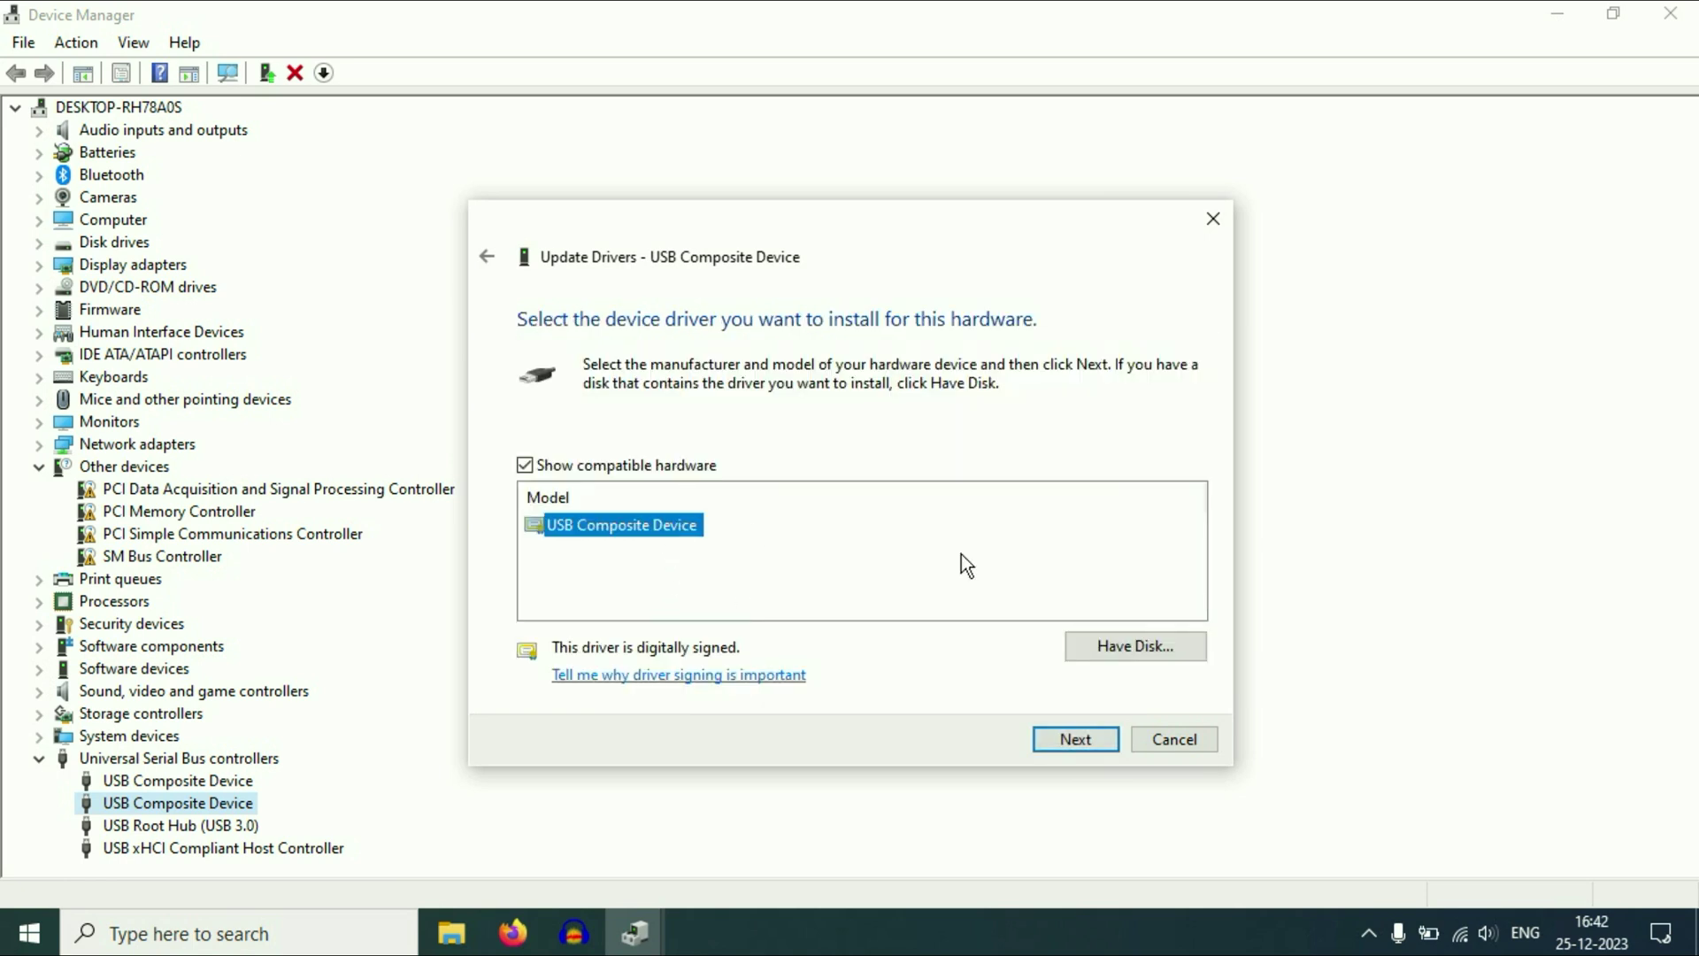
pyautogui.click(1071, 739)
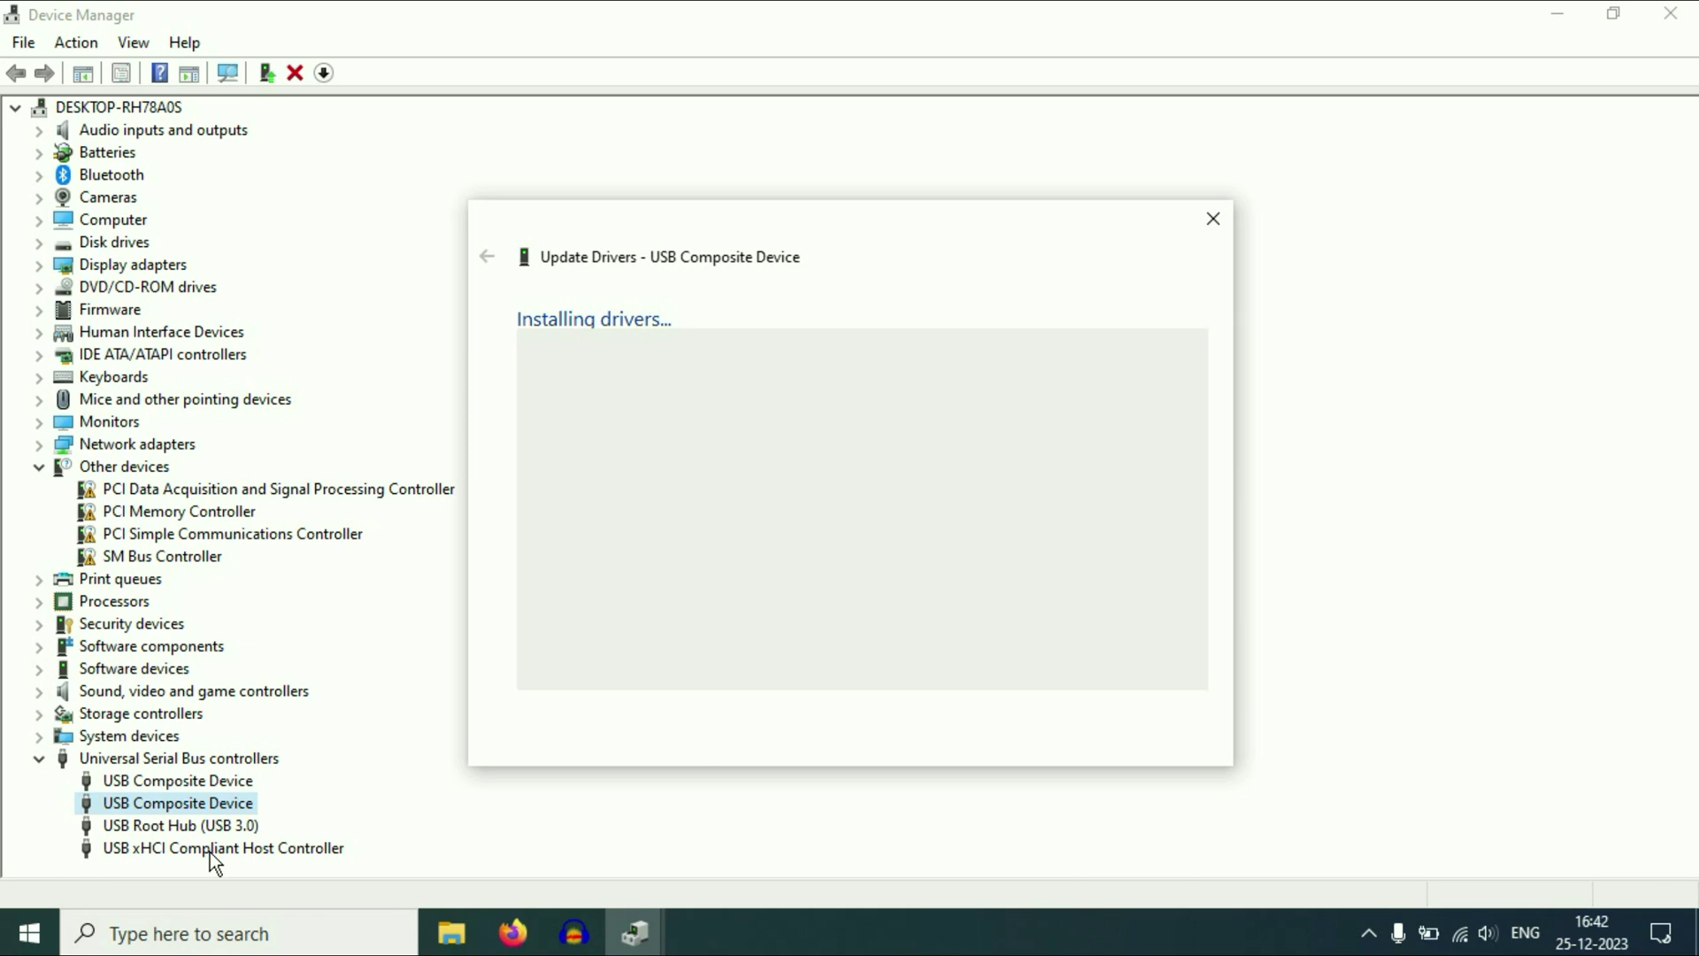
pyautogui.click(1172, 737)
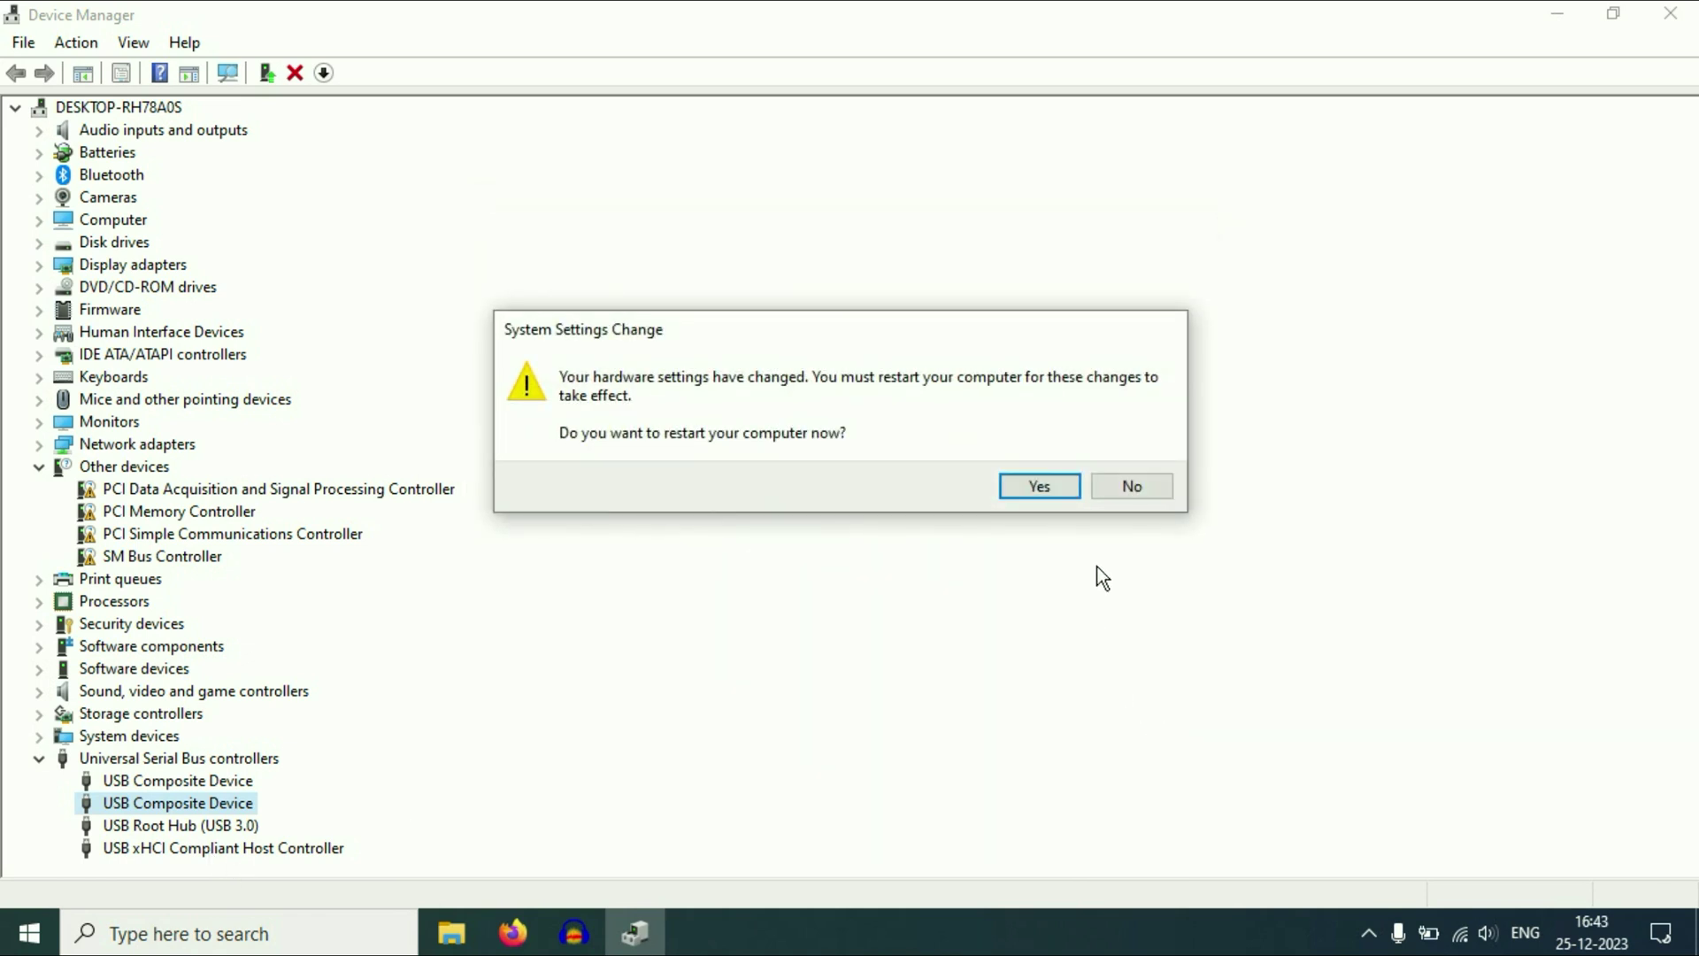
pyautogui.click(1164, 485)
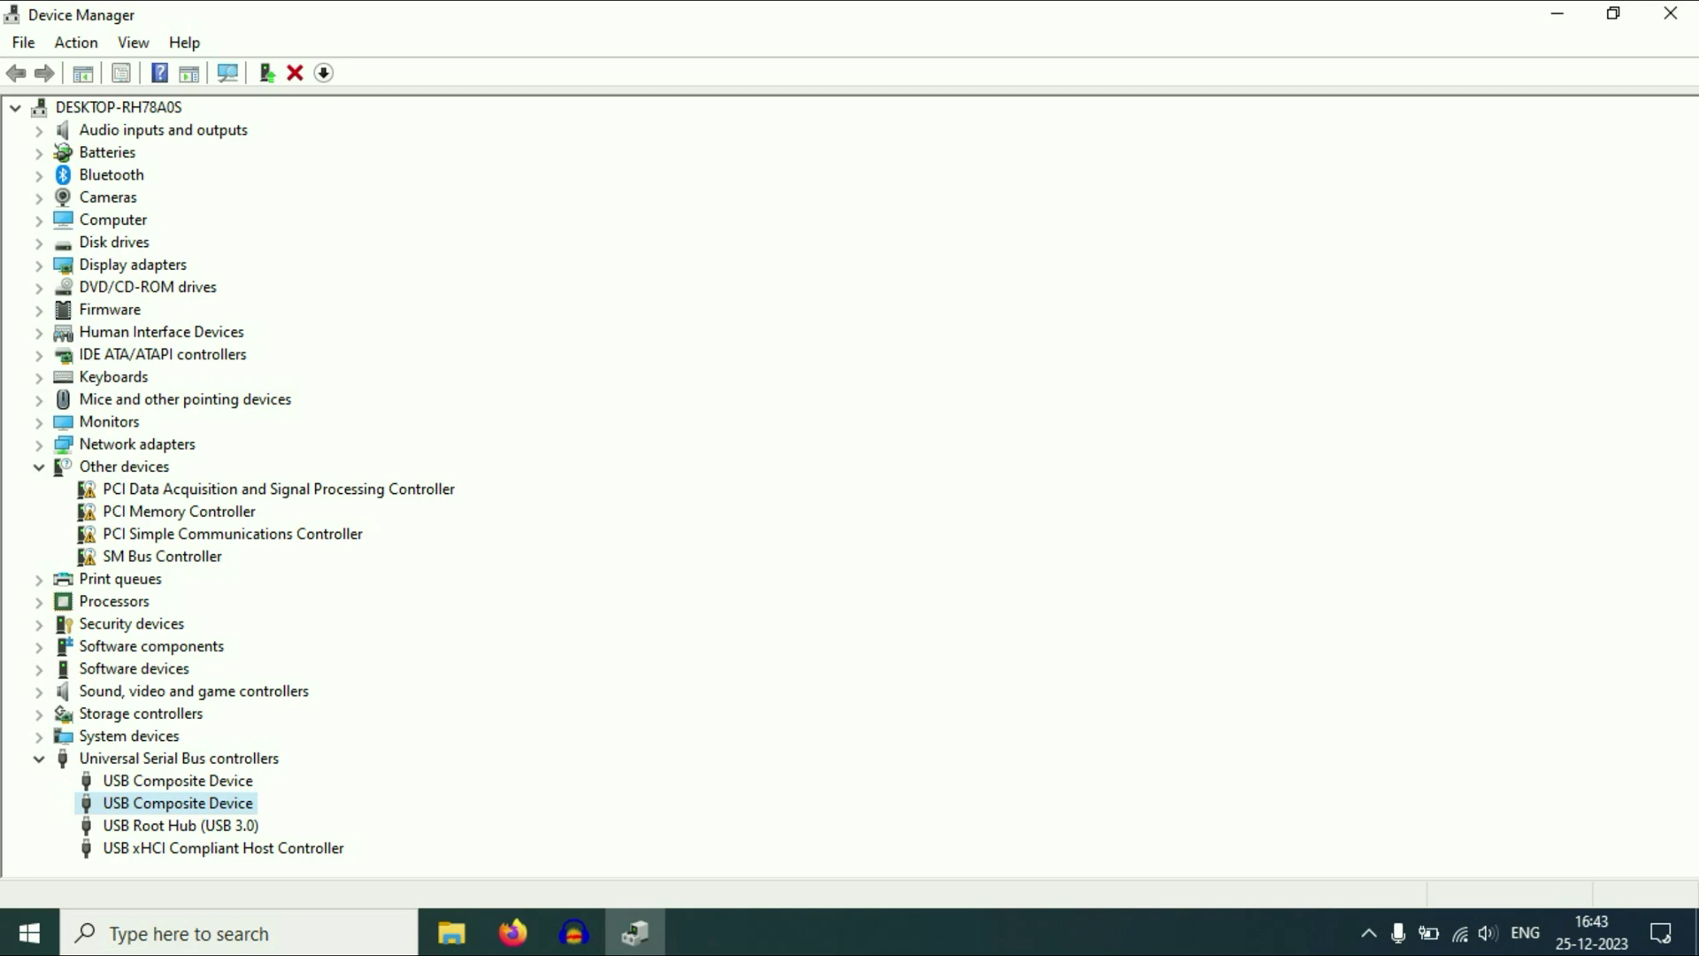
pyautogui.click(1670, 13)
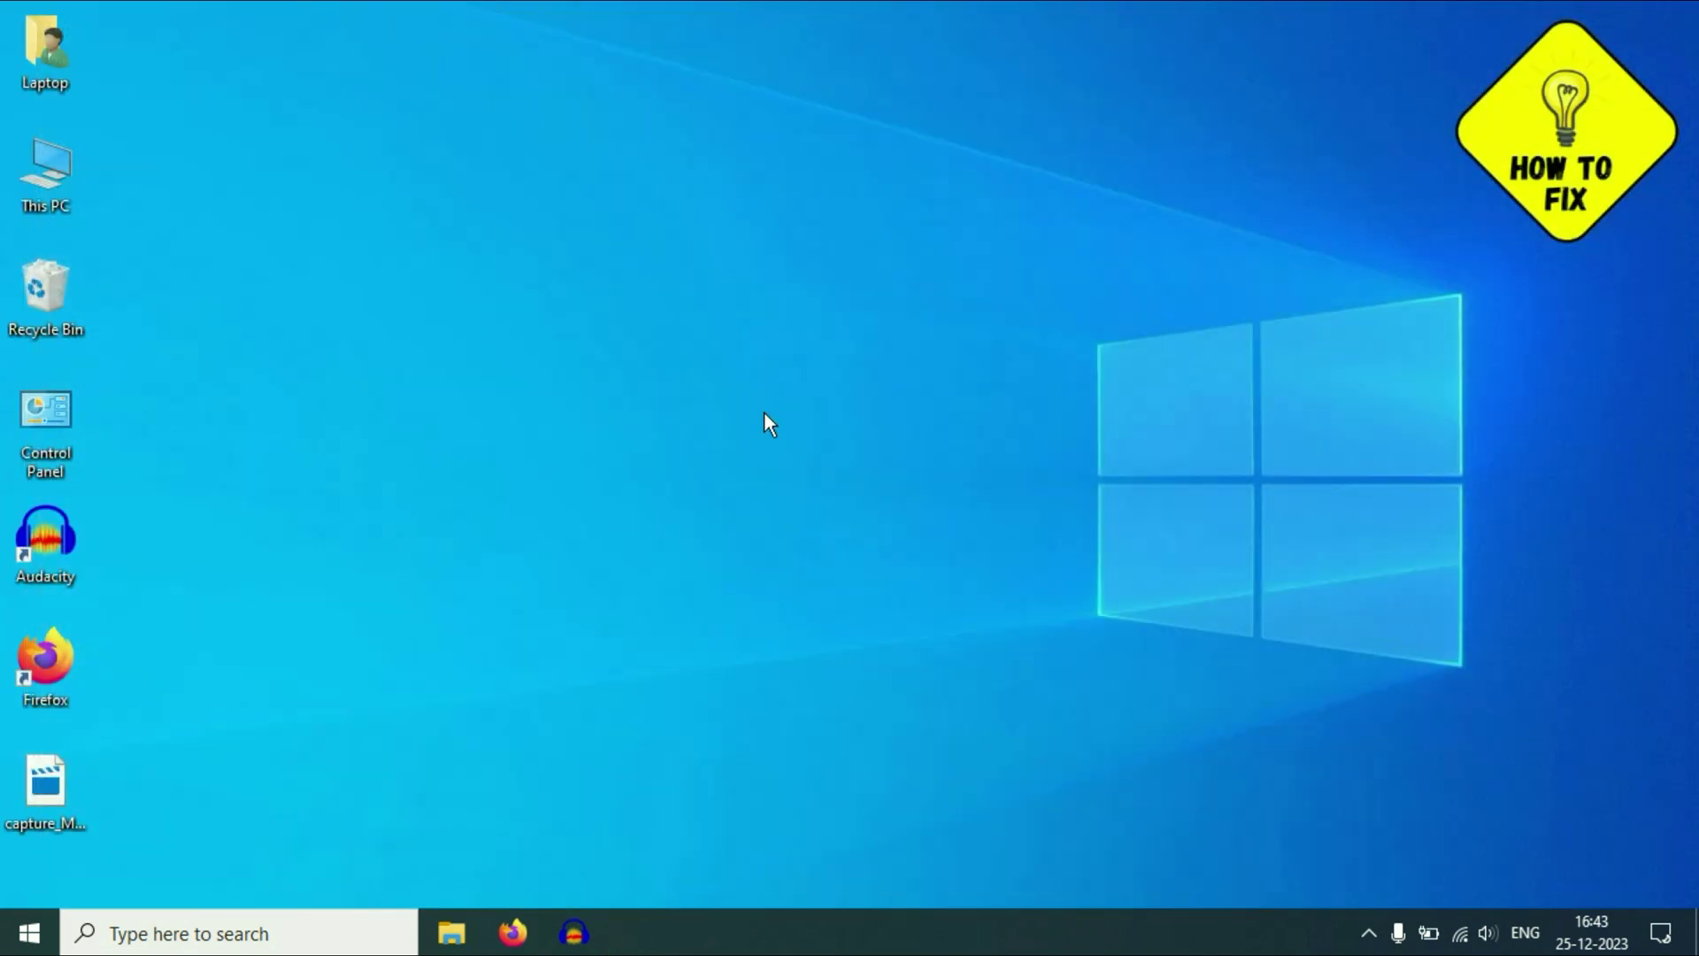
# Search Settings for 'power' and reach the Balanced plan's Edit Plan Settings via Additional power settings.
pyautogui.click(29, 932)
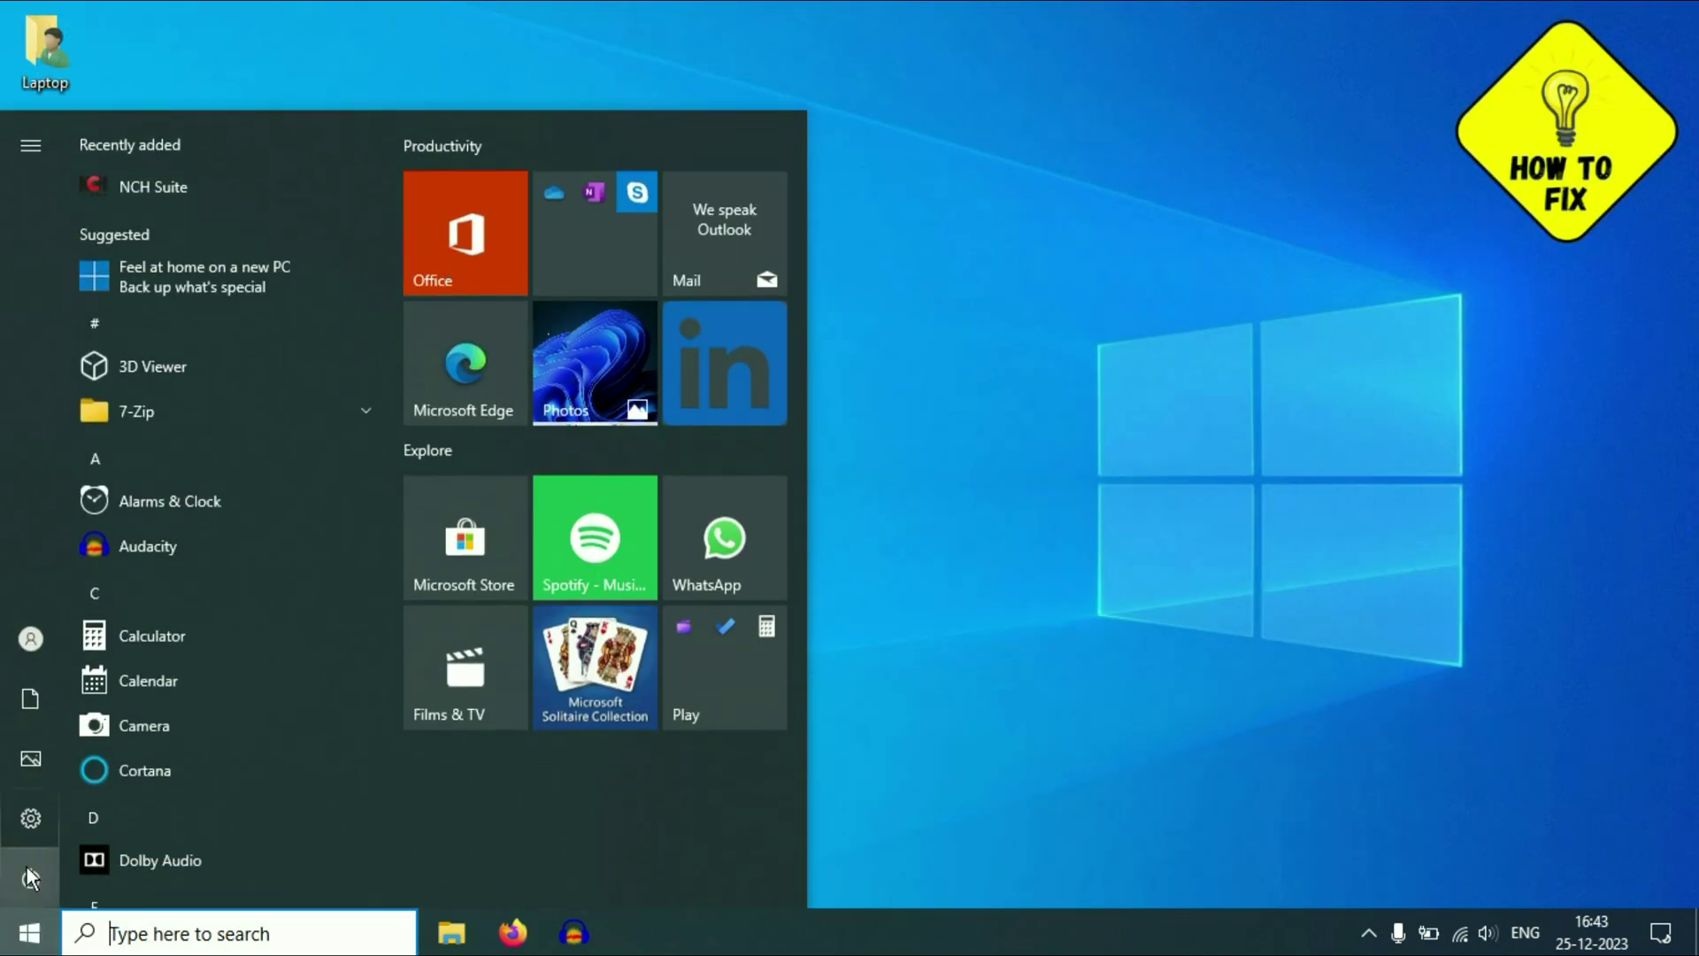
pyautogui.click(41, 817)
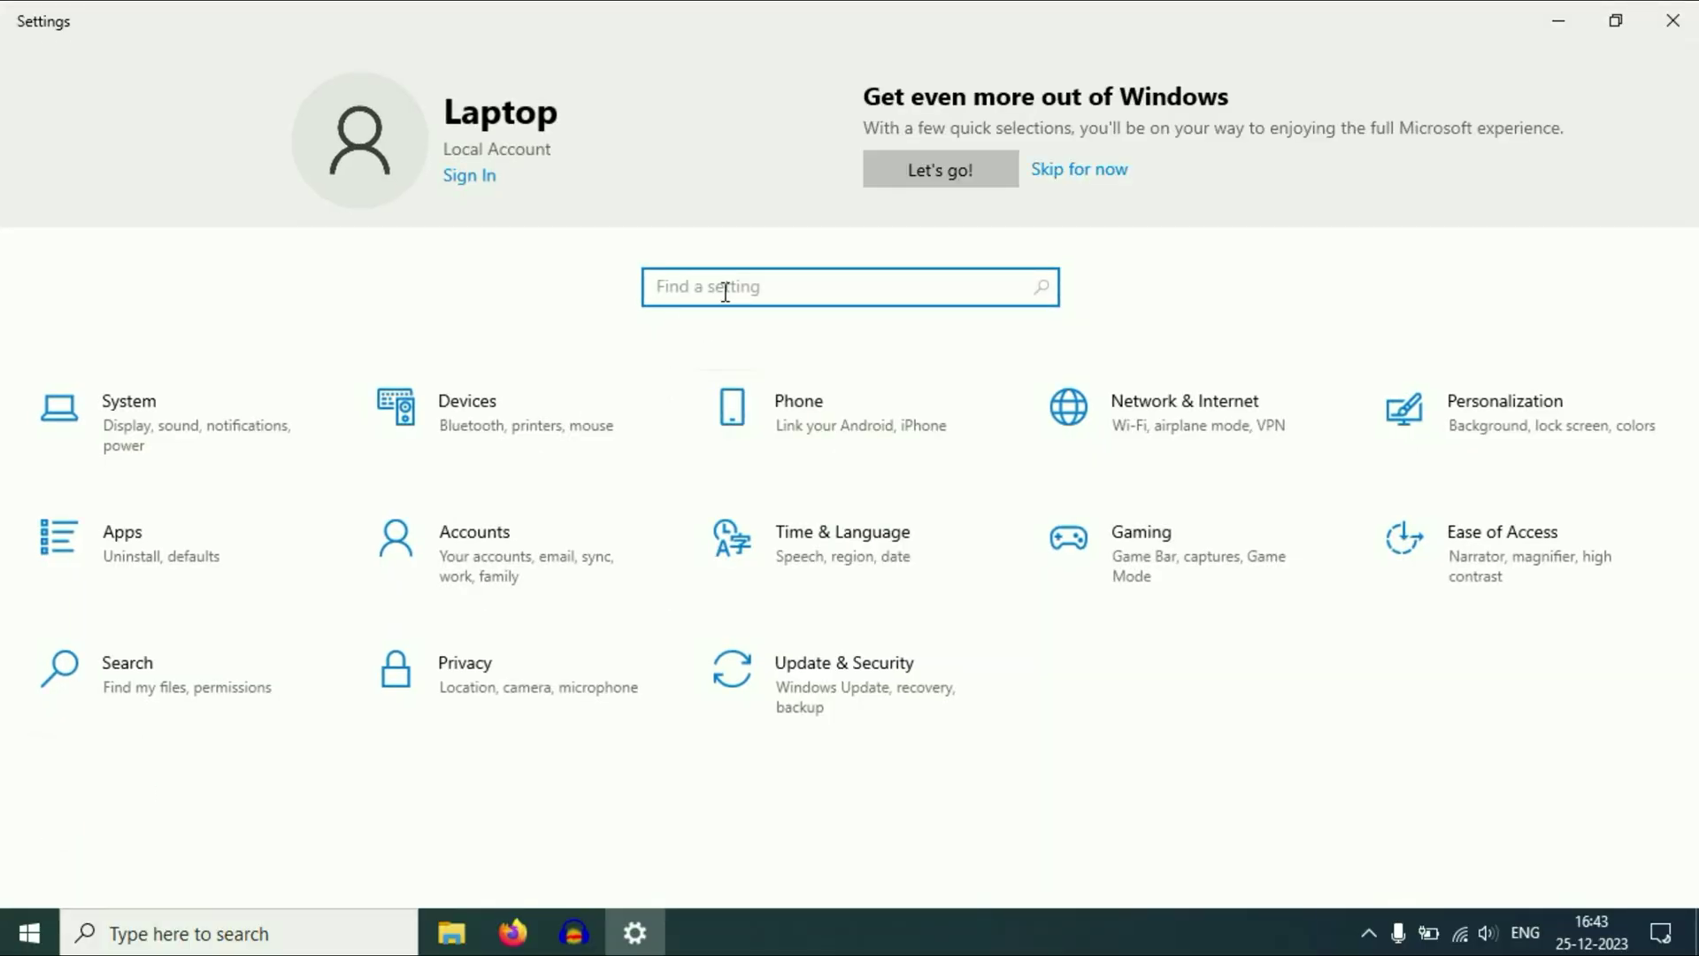
pyautogui.write('power')
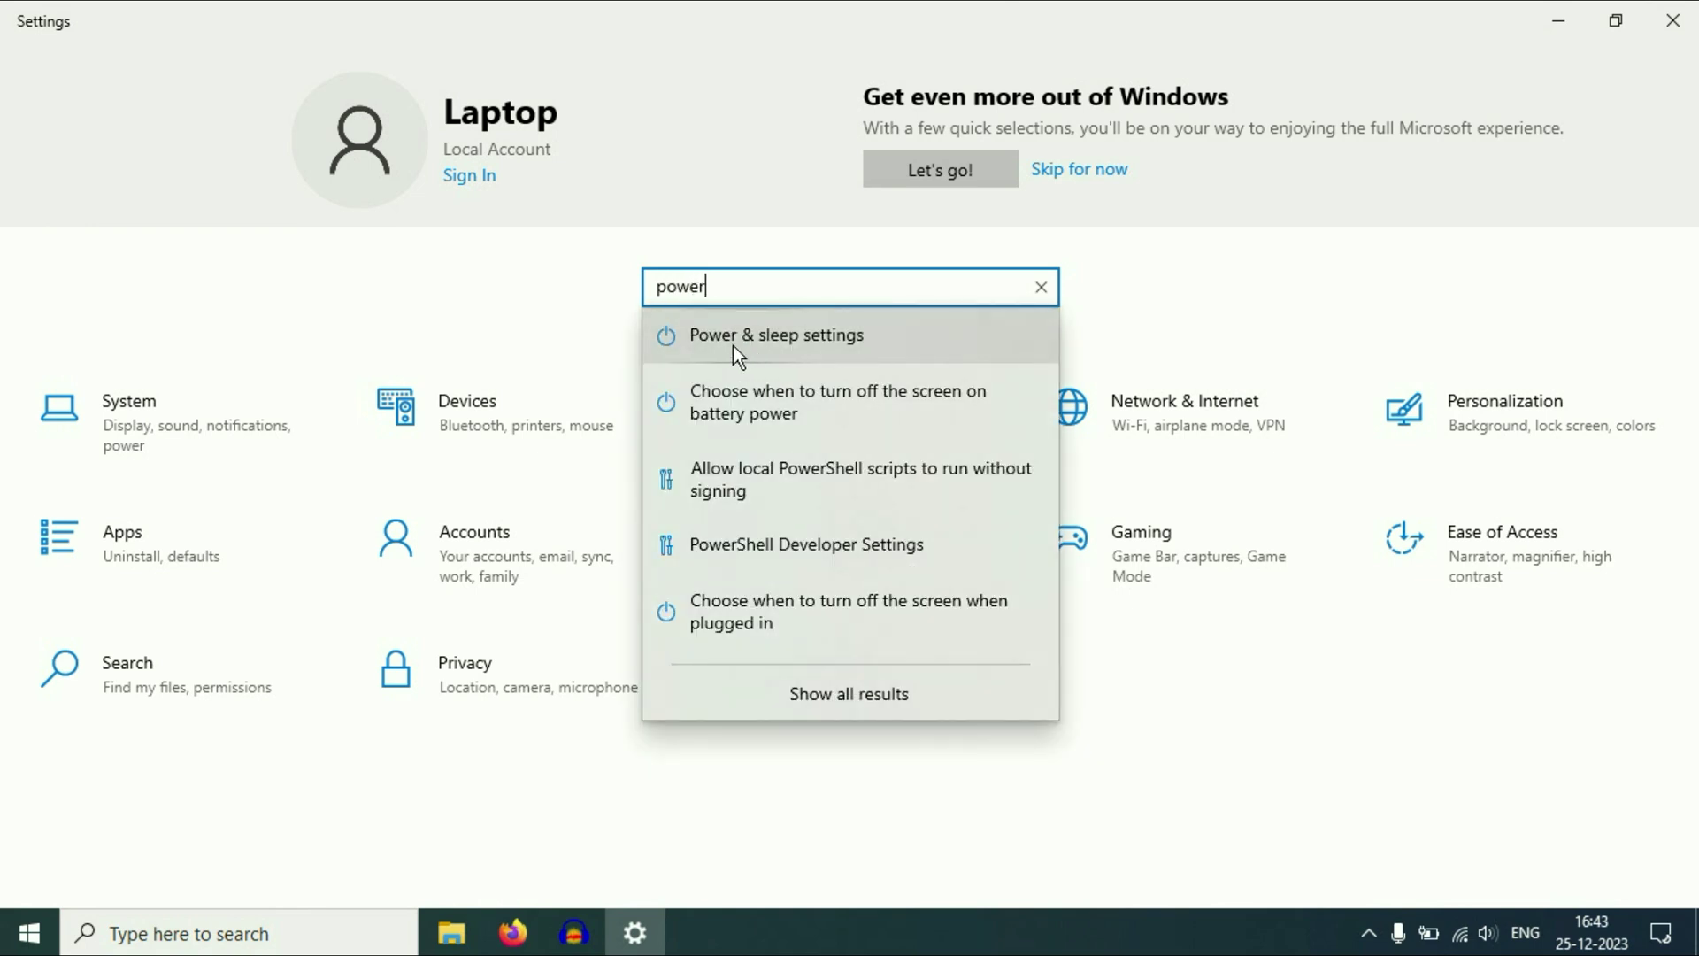
pyautogui.click(817, 345)
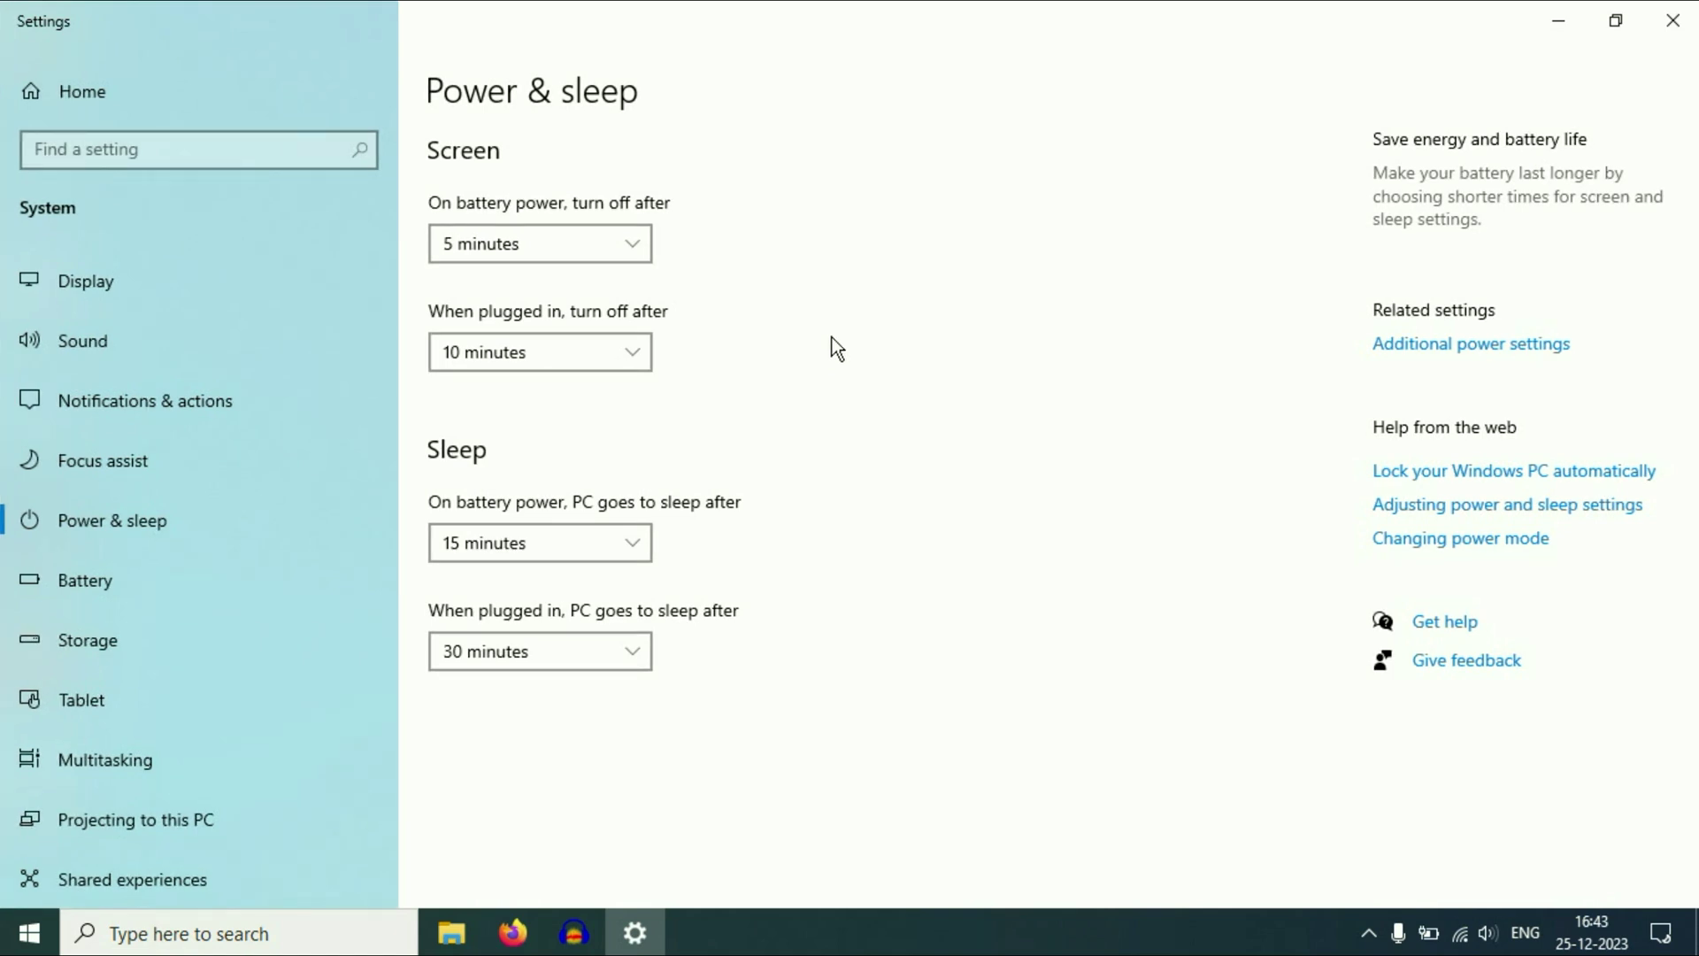
pyautogui.click(1502, 353)
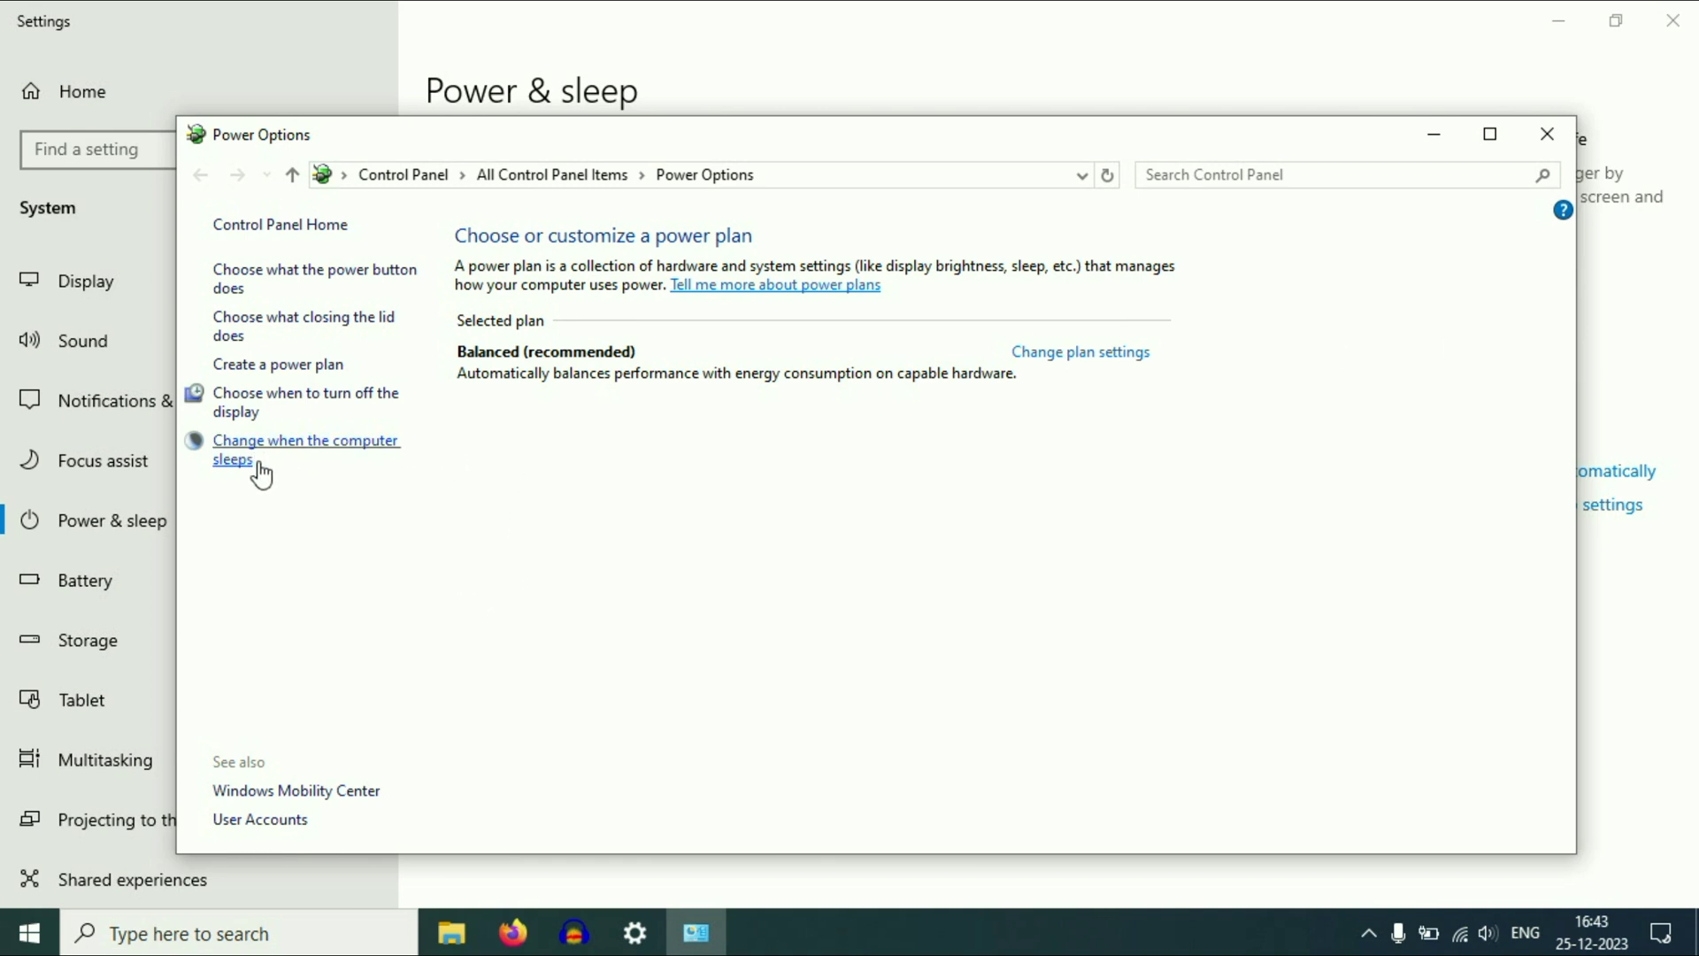
pyautogui.click(281, 447)
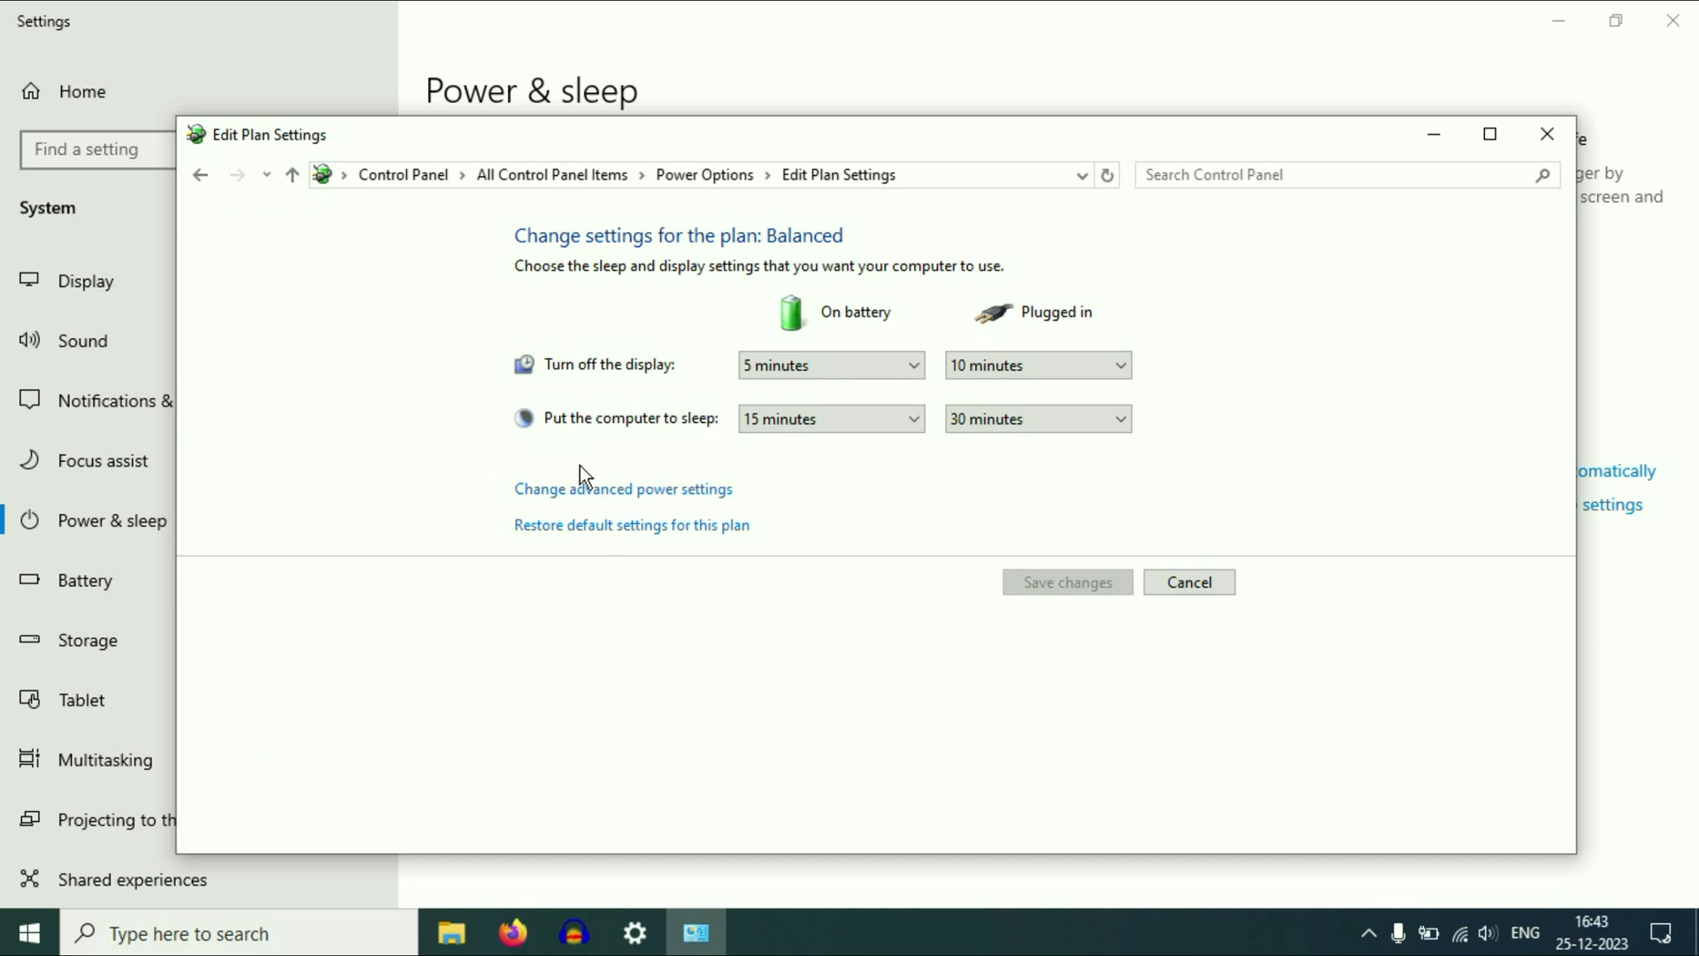
# Open the plan's advanced power settings and expand USB settings > USB selective suspend.
pyautogui.click(664, 492)
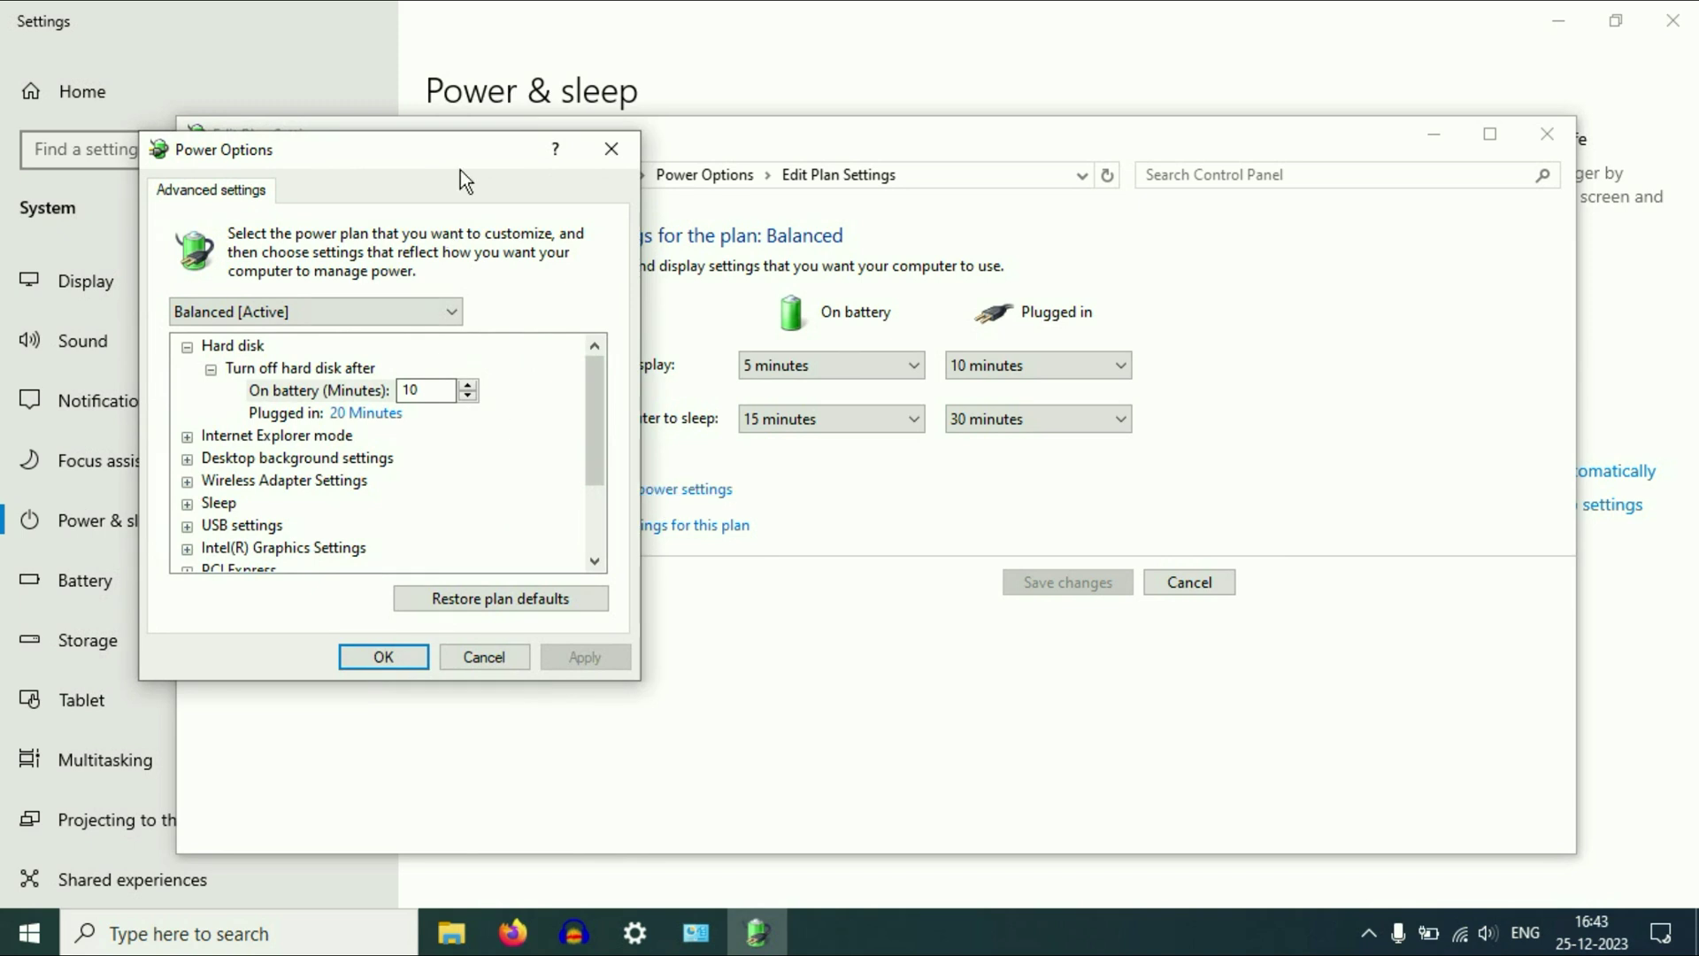
pyautogui.moveTo(473, 145); pyautogui.dragTo(809, 144)
pyautogui.moveTo(938, 392); pyautogui.dragTo(938, 426)
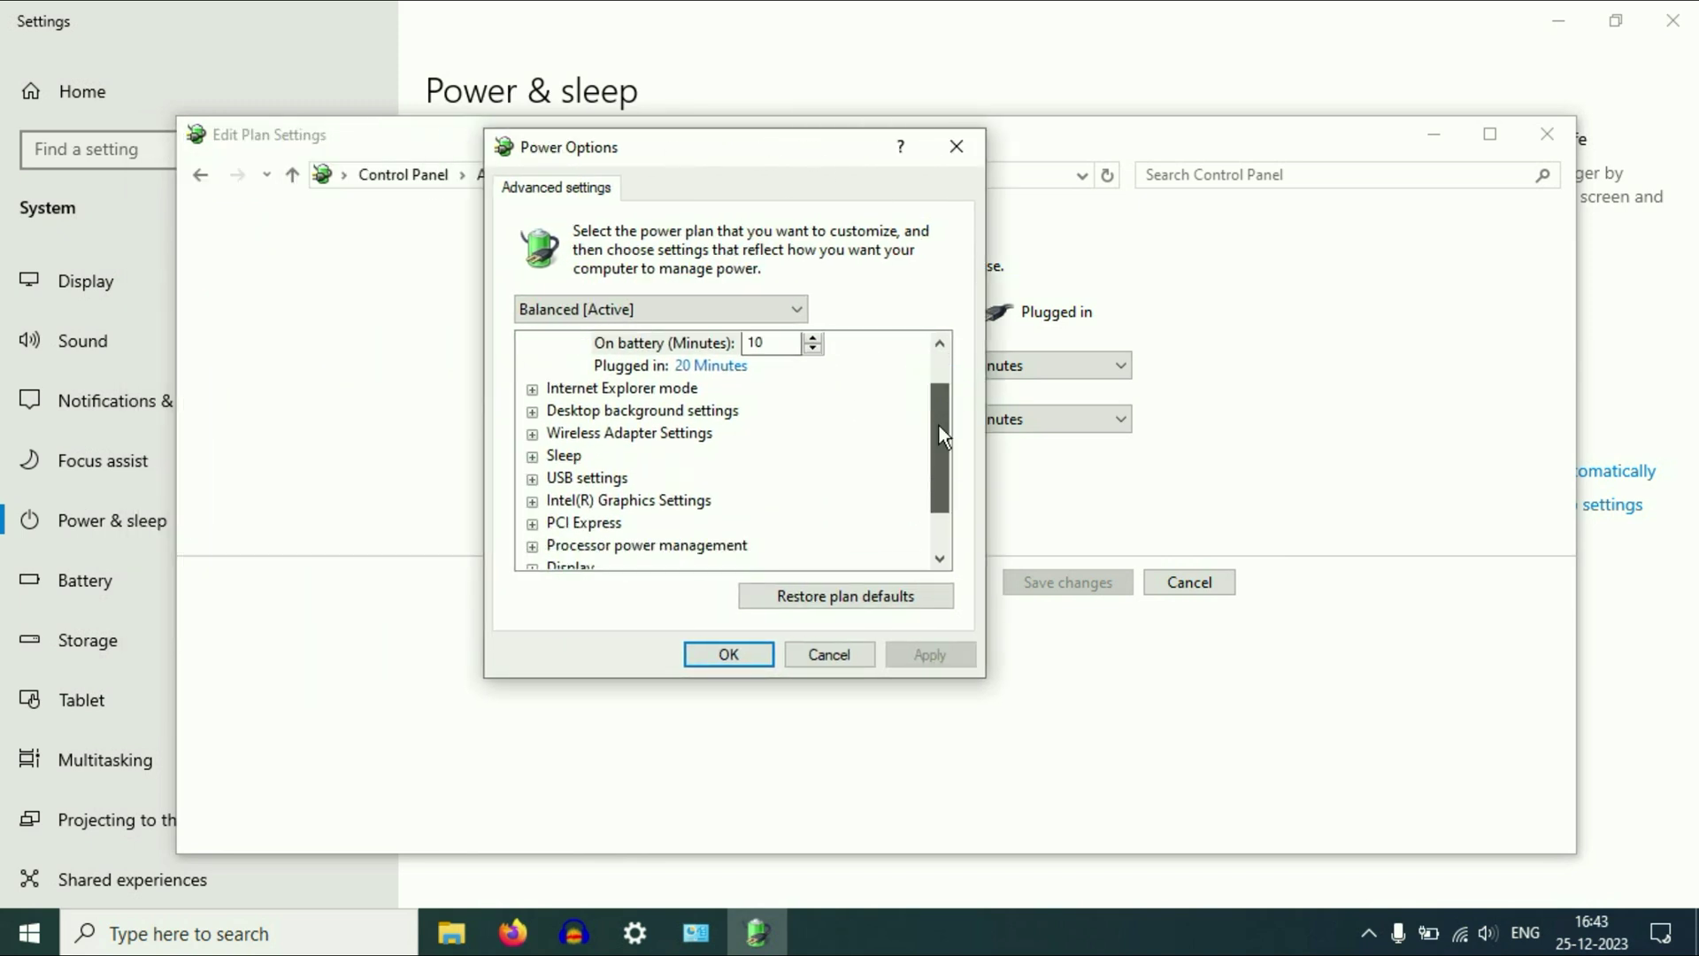
pyautogui.click(553, 479)
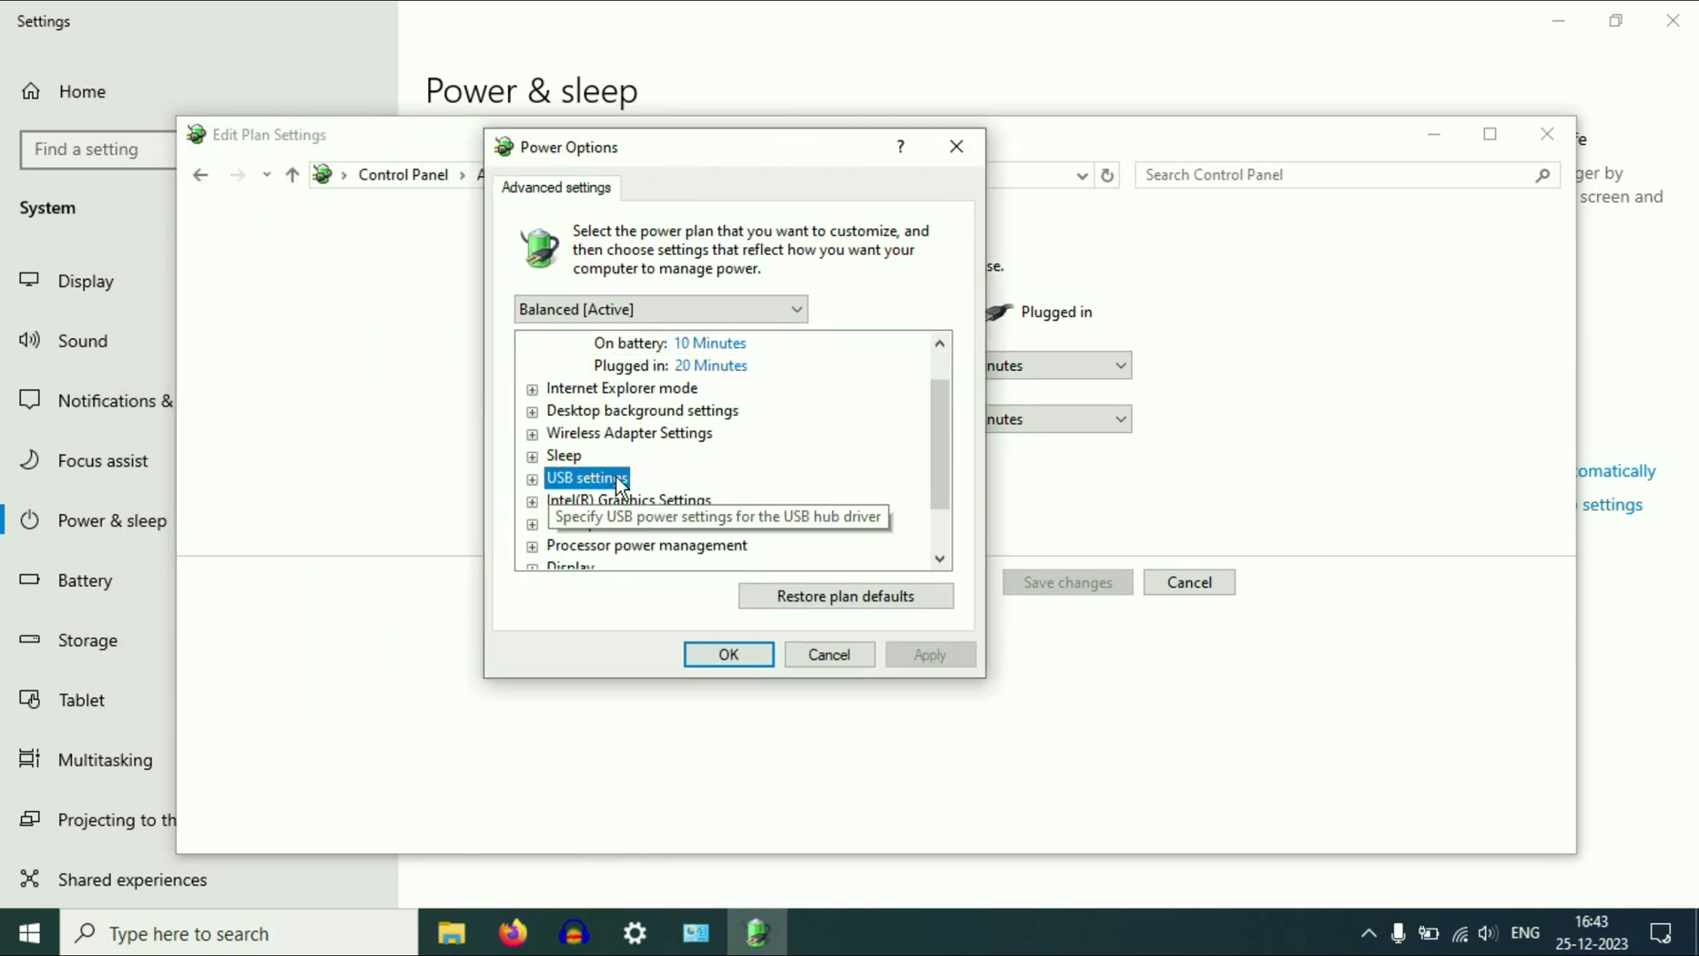
pyautogui.click(532, 481)
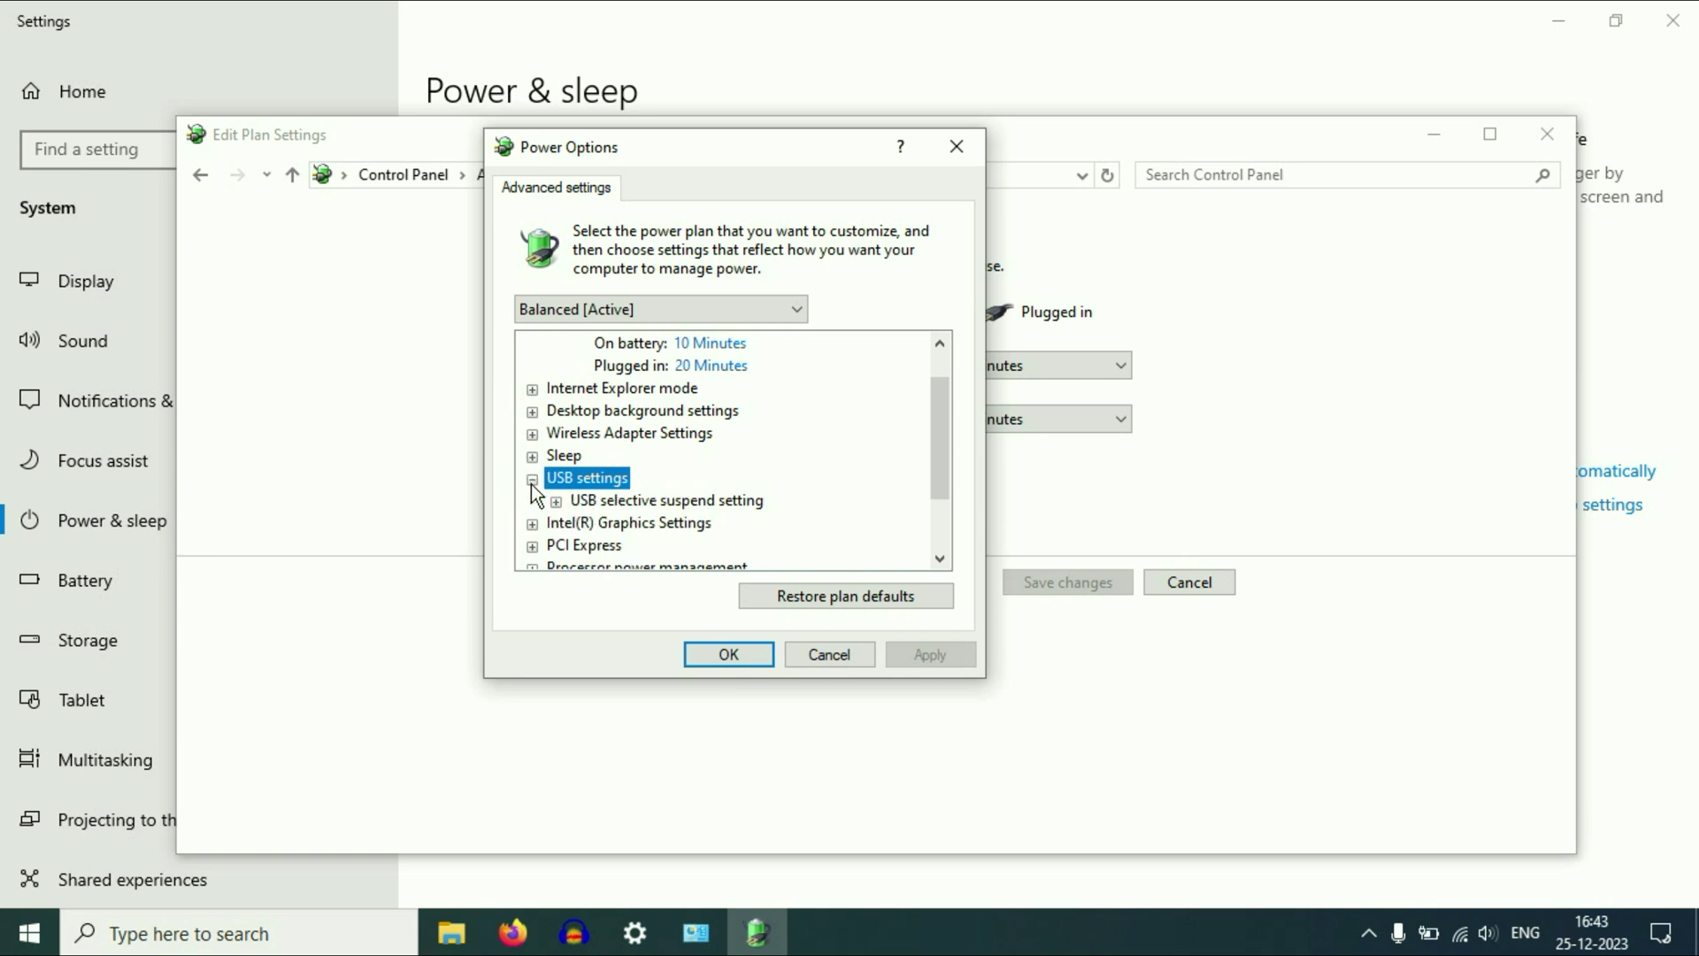
pyautogui.click(623, 508)
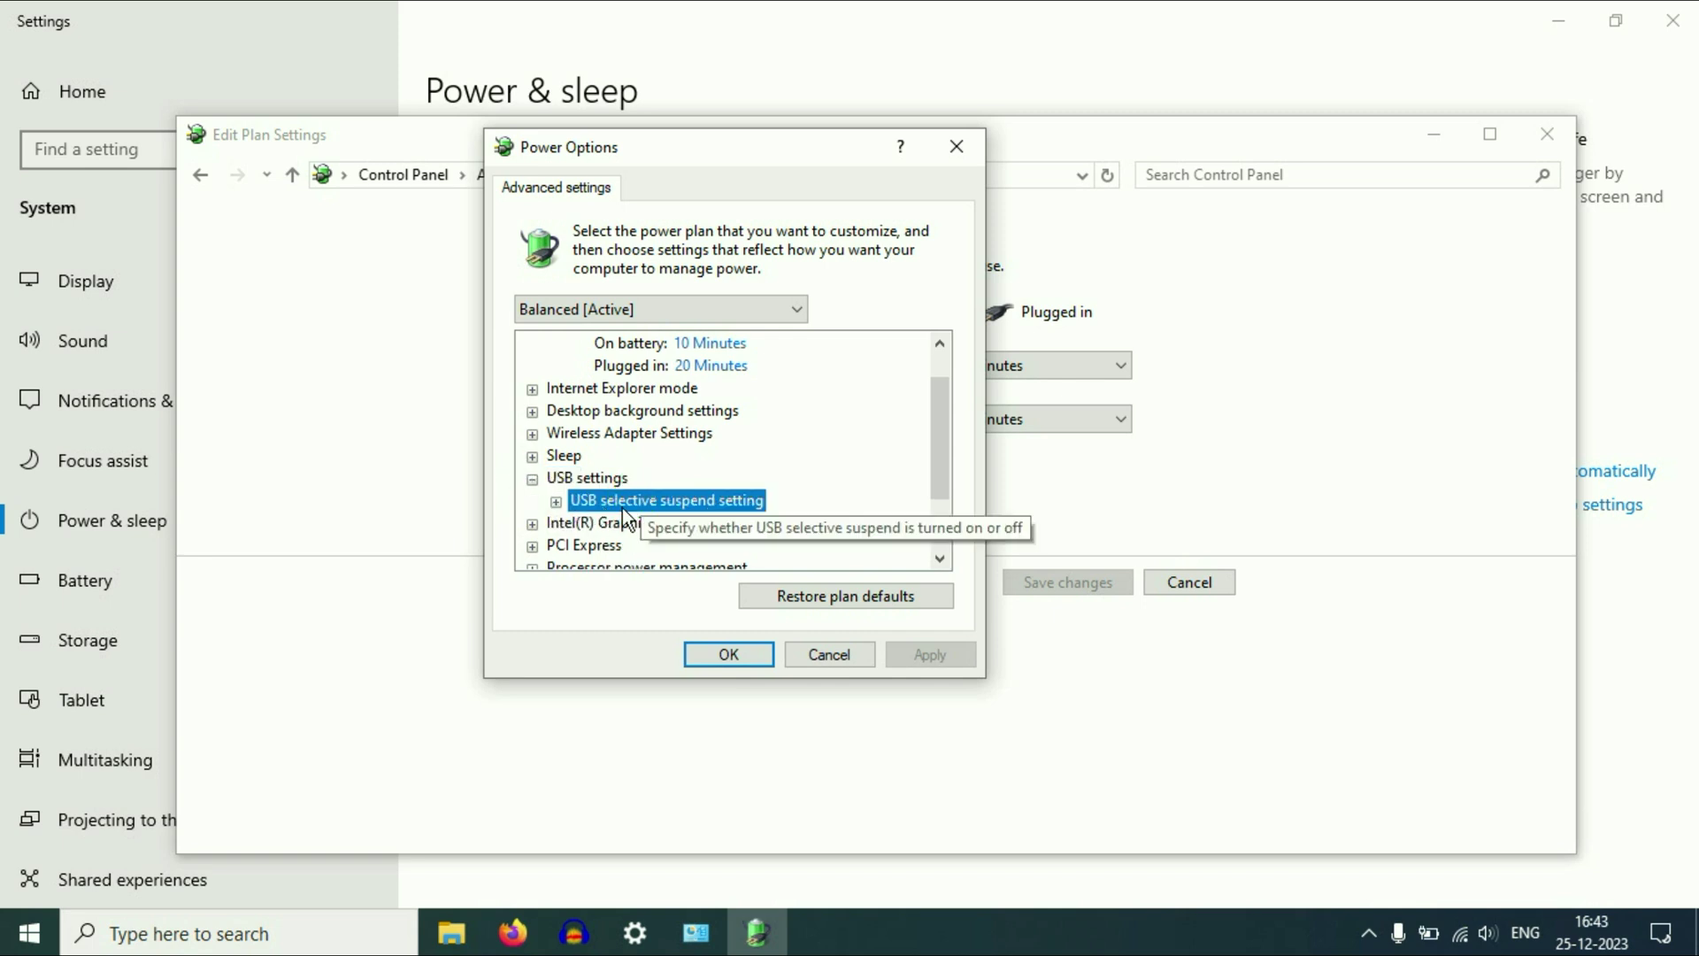
pyautogui.click(555, 502)
pyautogui.scroll(-1, 649, 533)
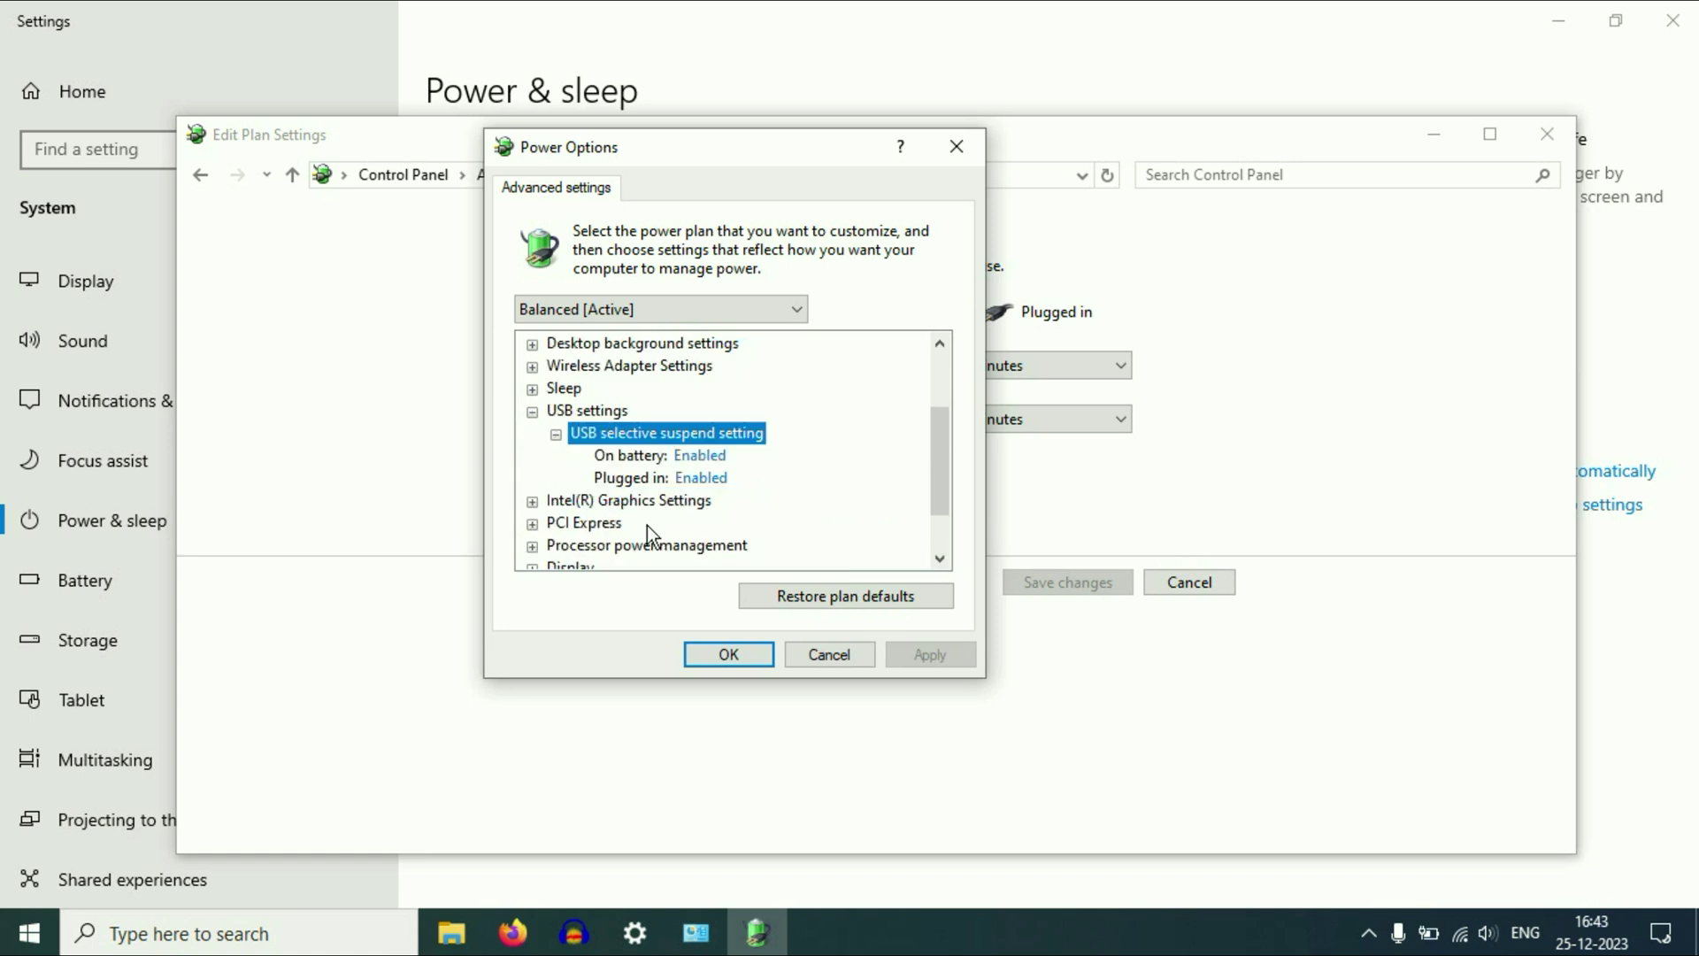
# Set USB selective suspend to Disabled for both On battery and Plugged in.
pyautogui.click(701, 455)
pyautogui.click(733, 458)
pyautogui.click(736, 478)
pyautogui.click(713, 482)
pyautogui.click(722, 482)
pyautogui.click(731, 509)
pyautogui.click(731, 455)
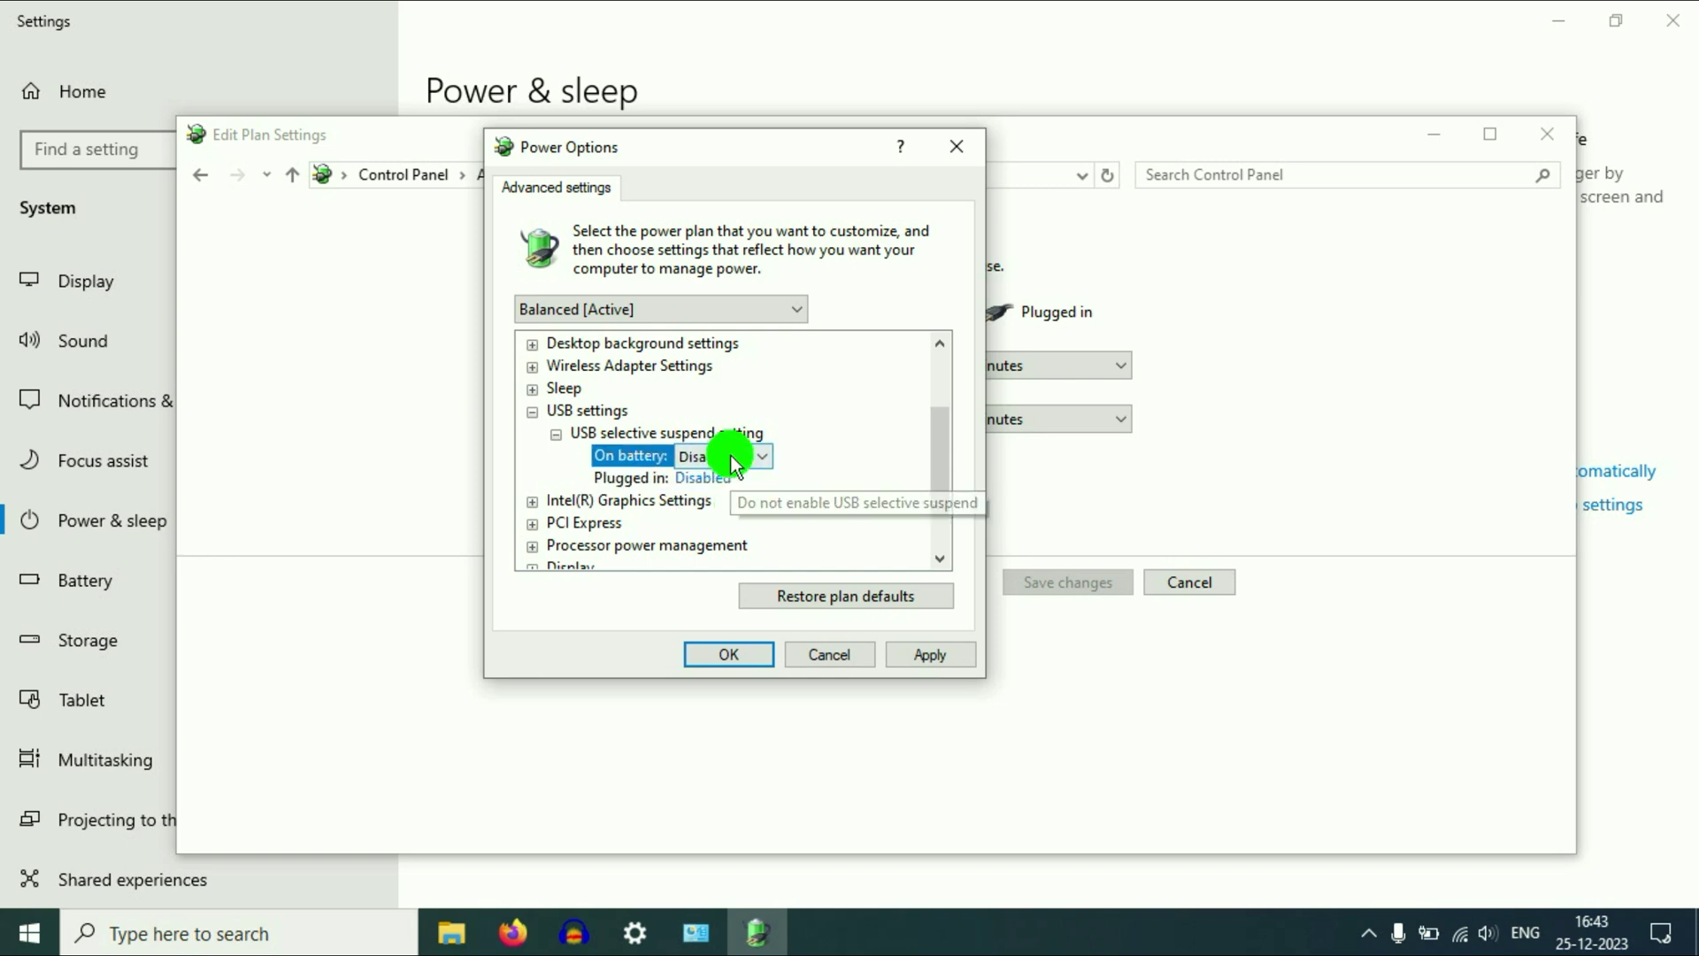
pyautogui.click(733, 478)
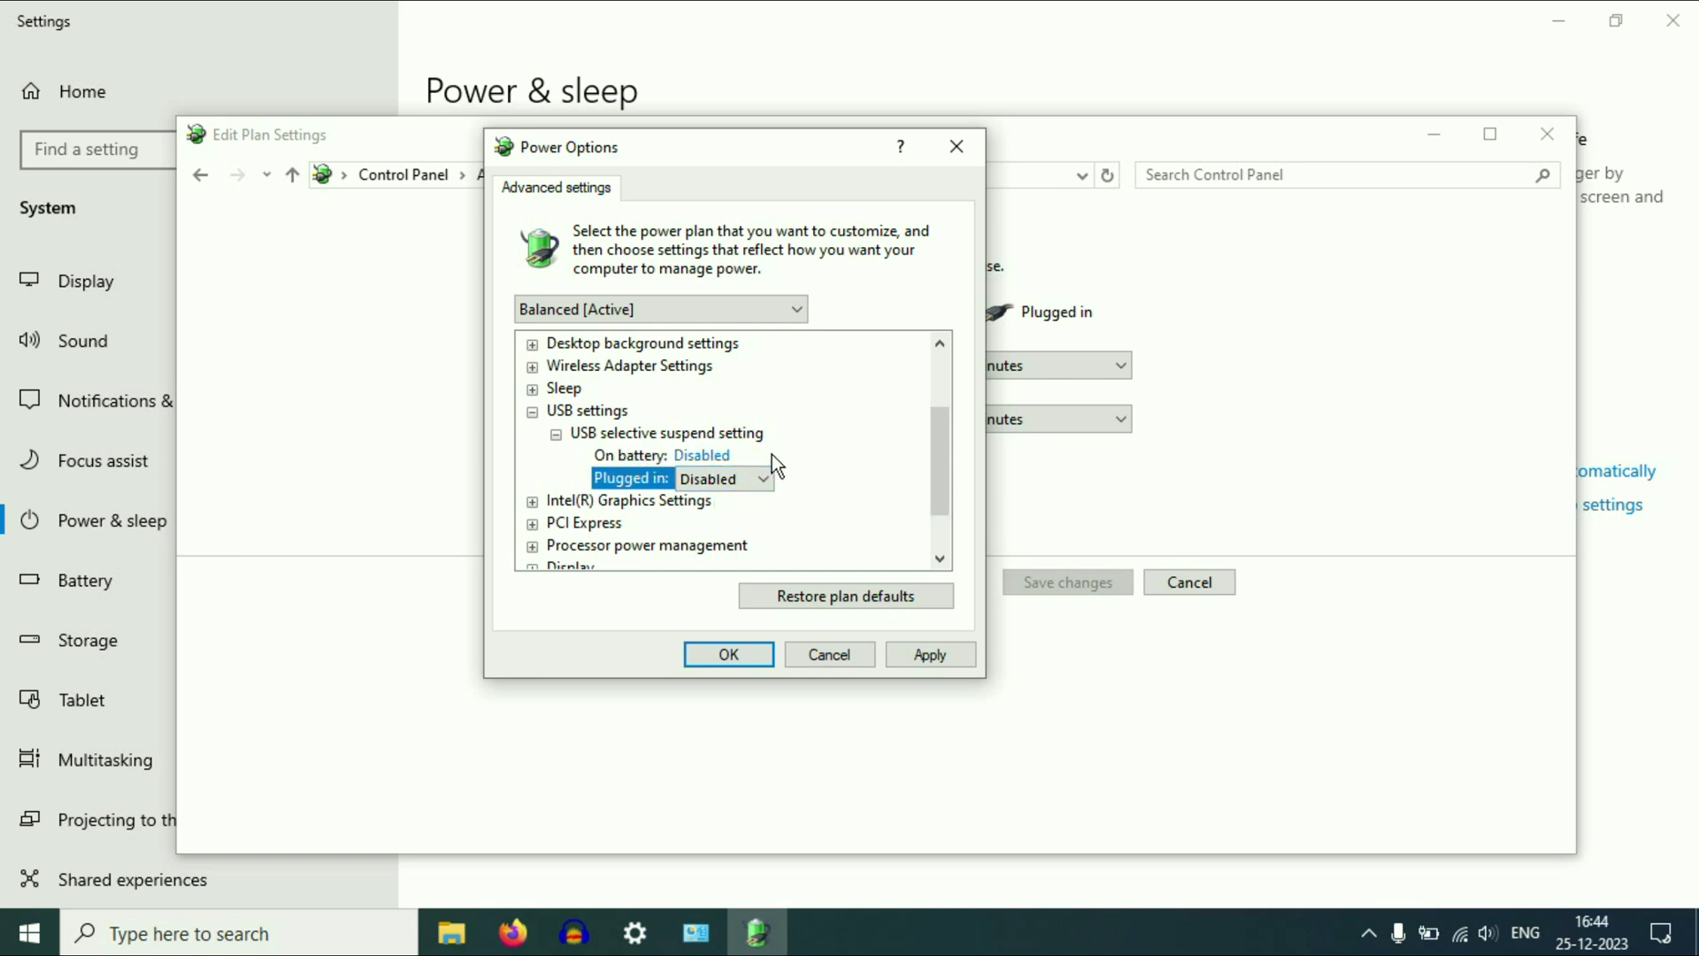
# Apply the changes and close Power Options and Windows Settings.
pyautogui.click(934, 655)
pyautogui.click(730, 653)
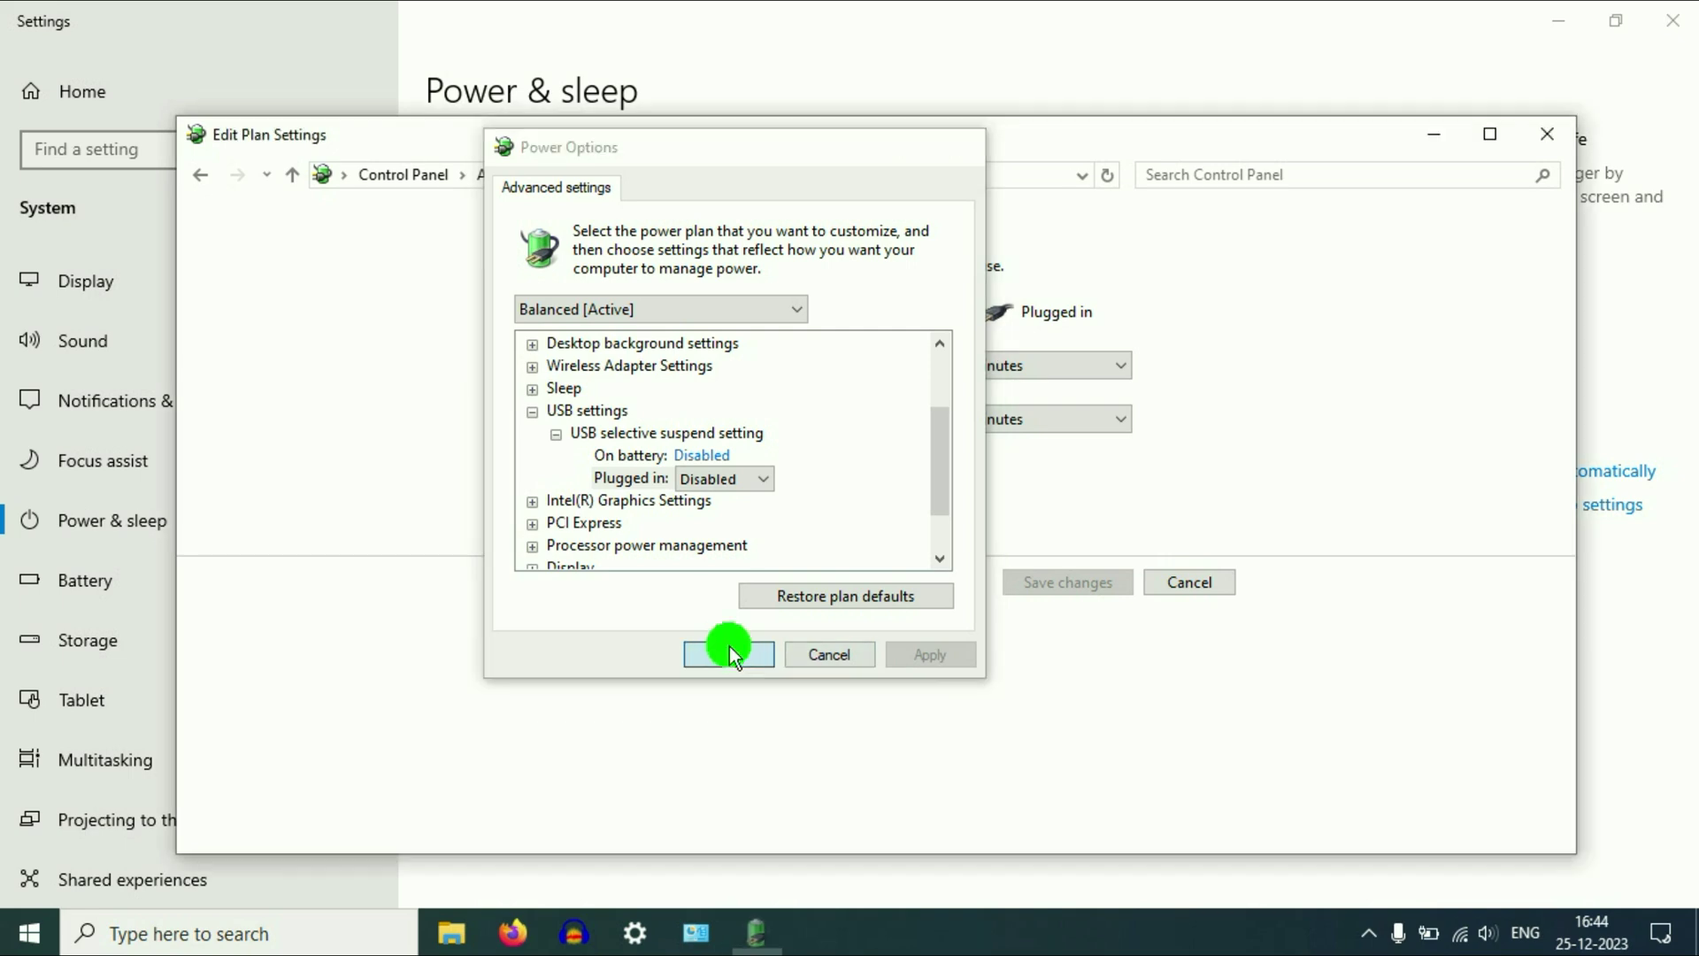
pyautogui.click(1558, 134)
pyautogui.click(1671, 20)
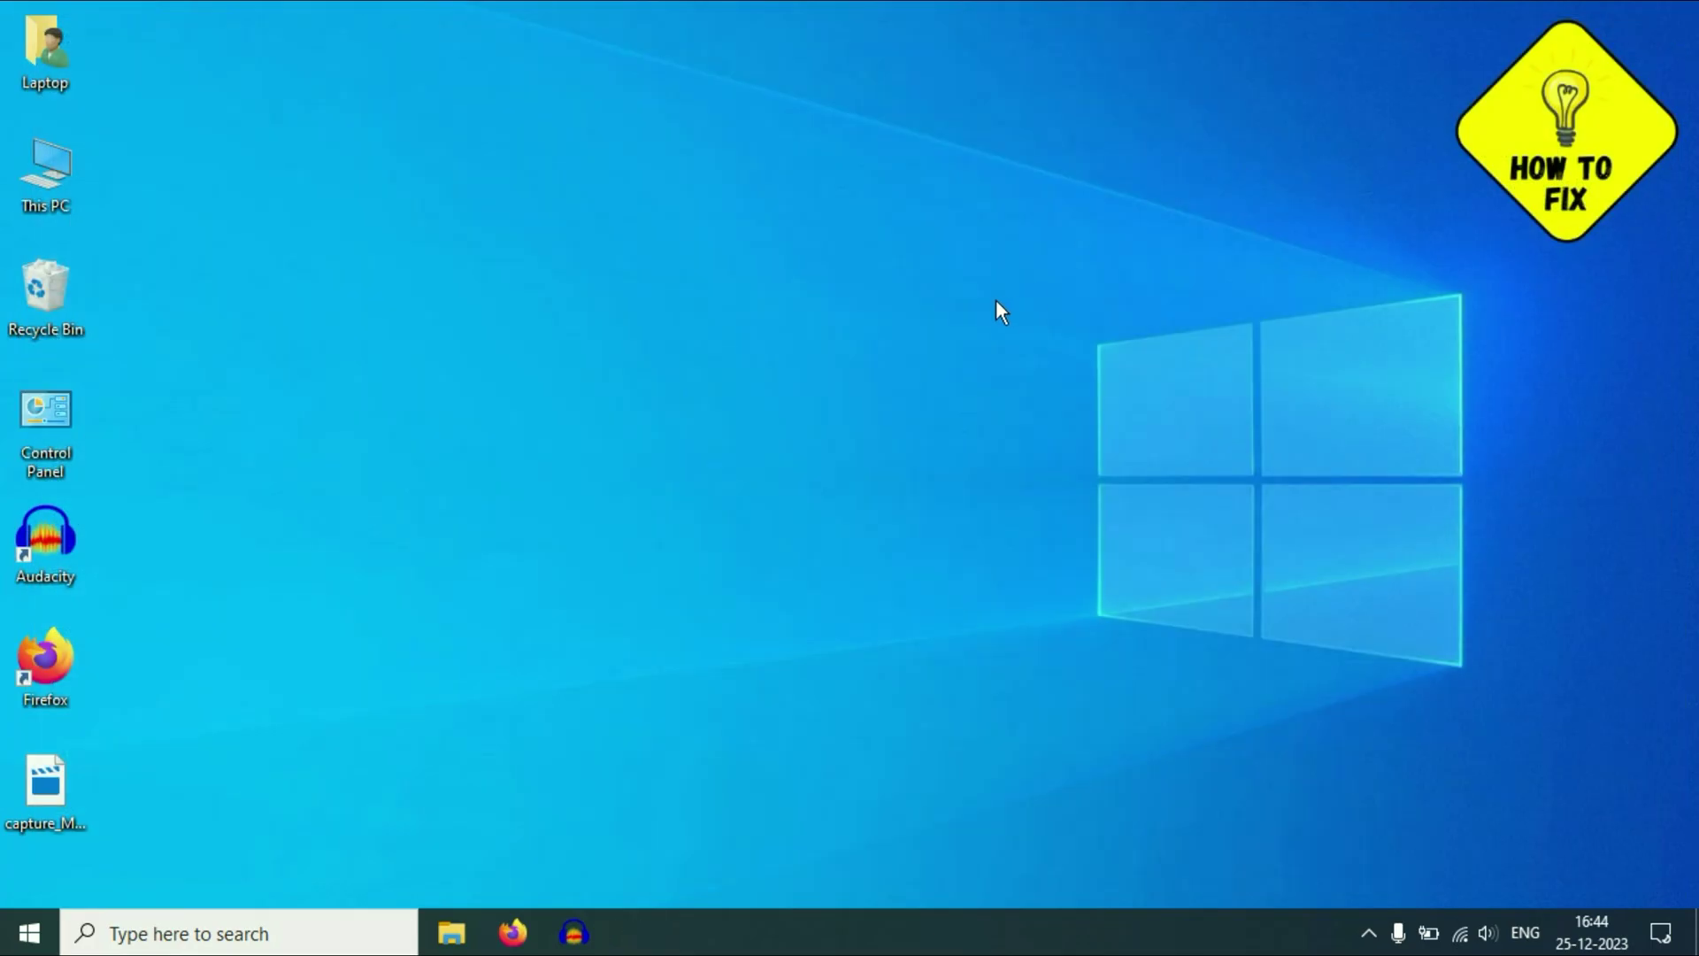